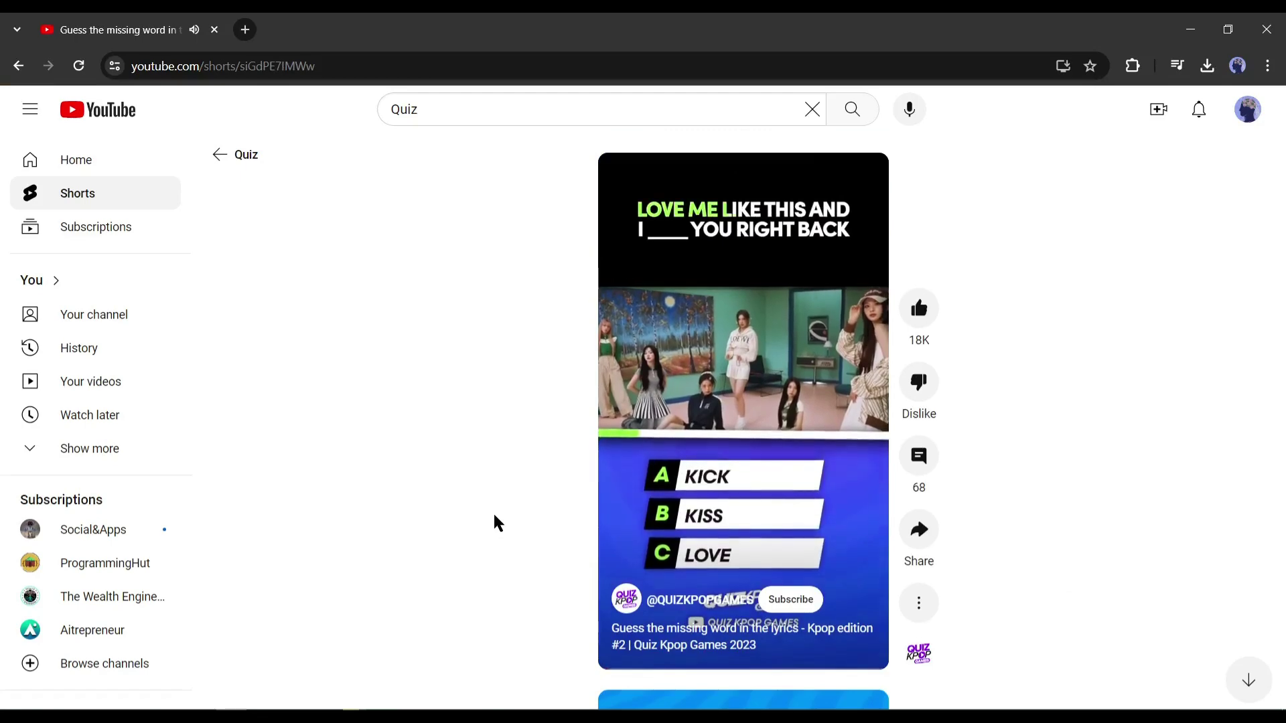
- Open the QUIZ KPOP GAMES channel from the Short and read its About description
left_click(683, 602)
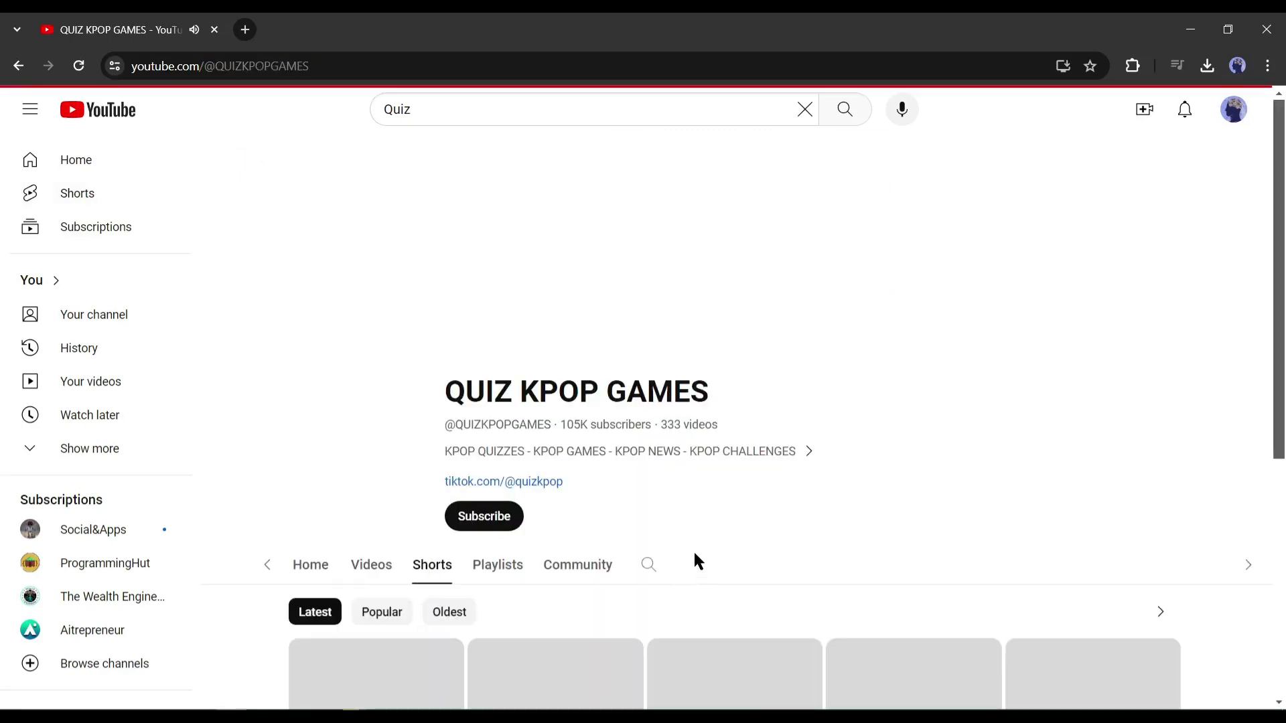
scroll(737, 362, "down", 1)
left_click(805, 293)
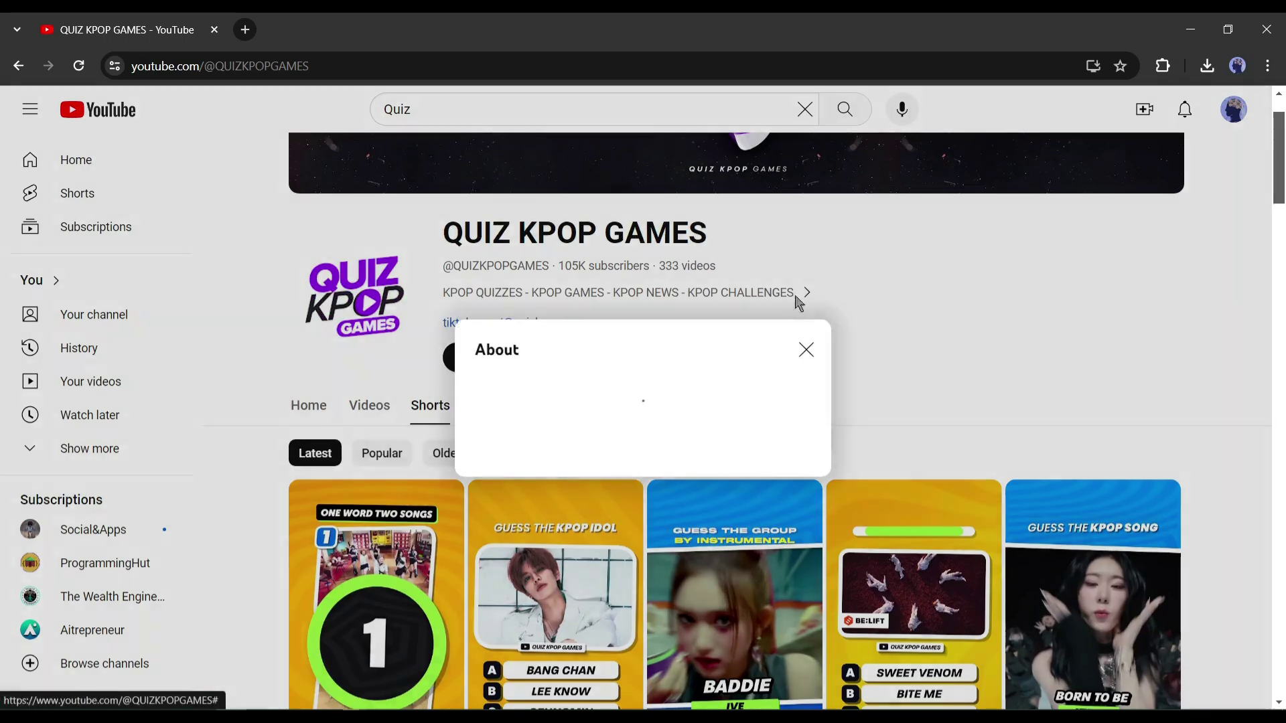
scroll(609, 463, "down", 2)
scroll(807, 344, "up", 4)
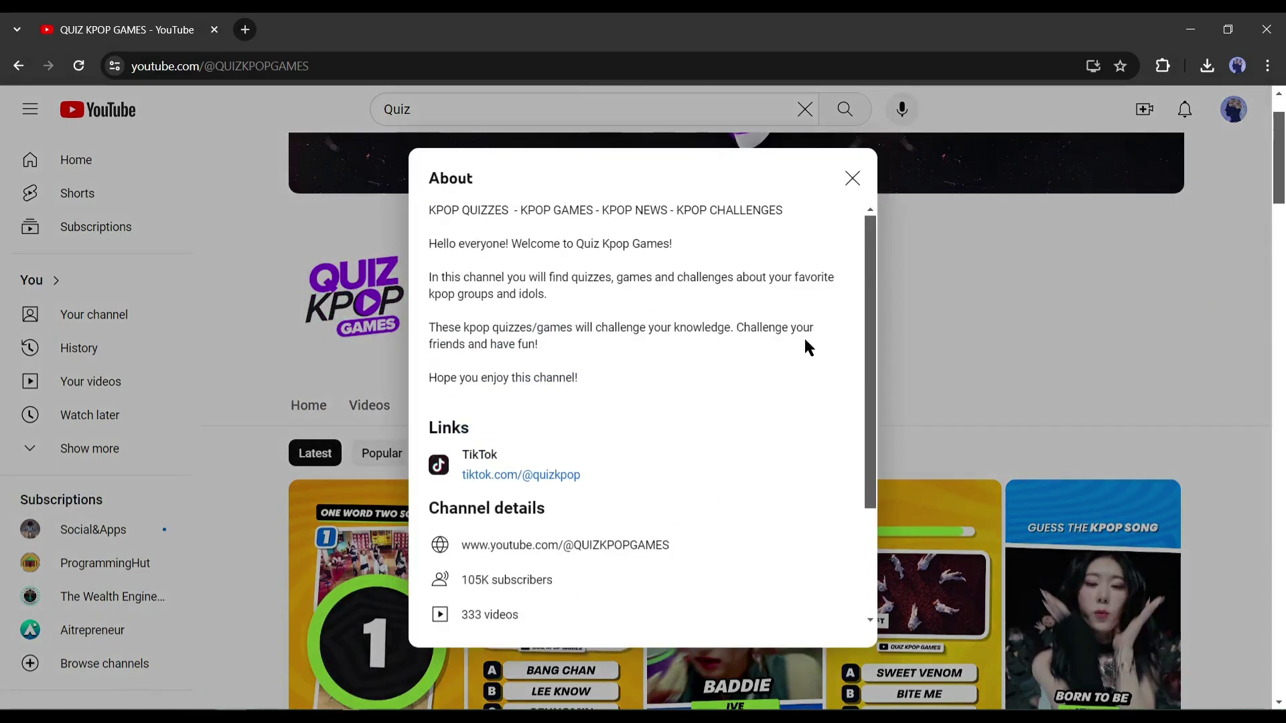
key("Escape")
- Browse the quiz Shorts published on the channel
scroll(729, 454, "down", 10)
scroll(777, 464, "down", 10)
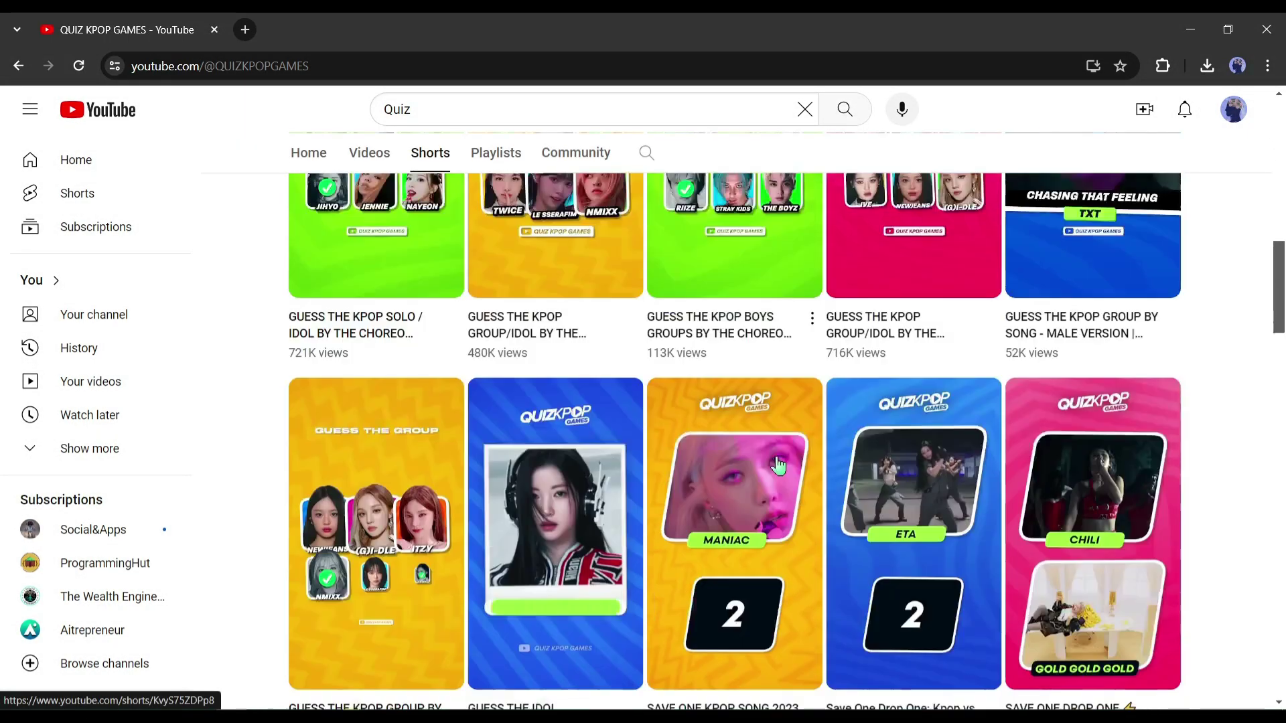
scroll(777, 464, "down", 10)
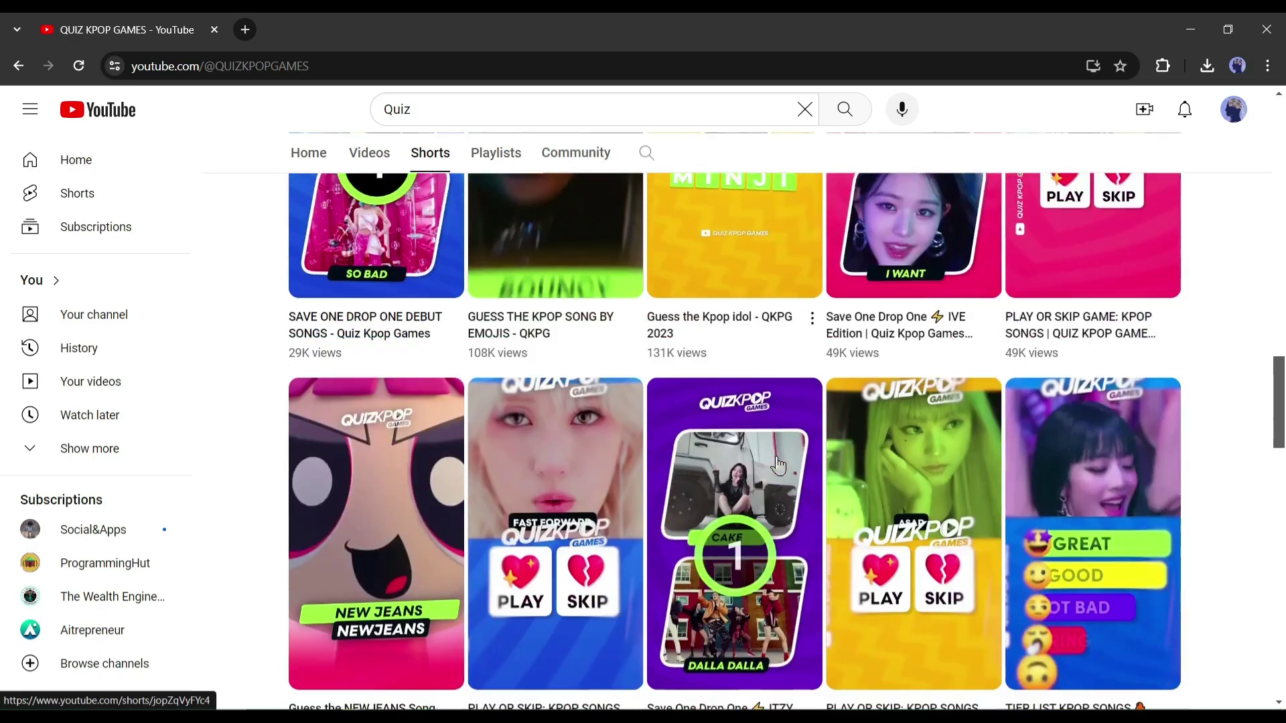
scroll(777, 464, "down", 10)
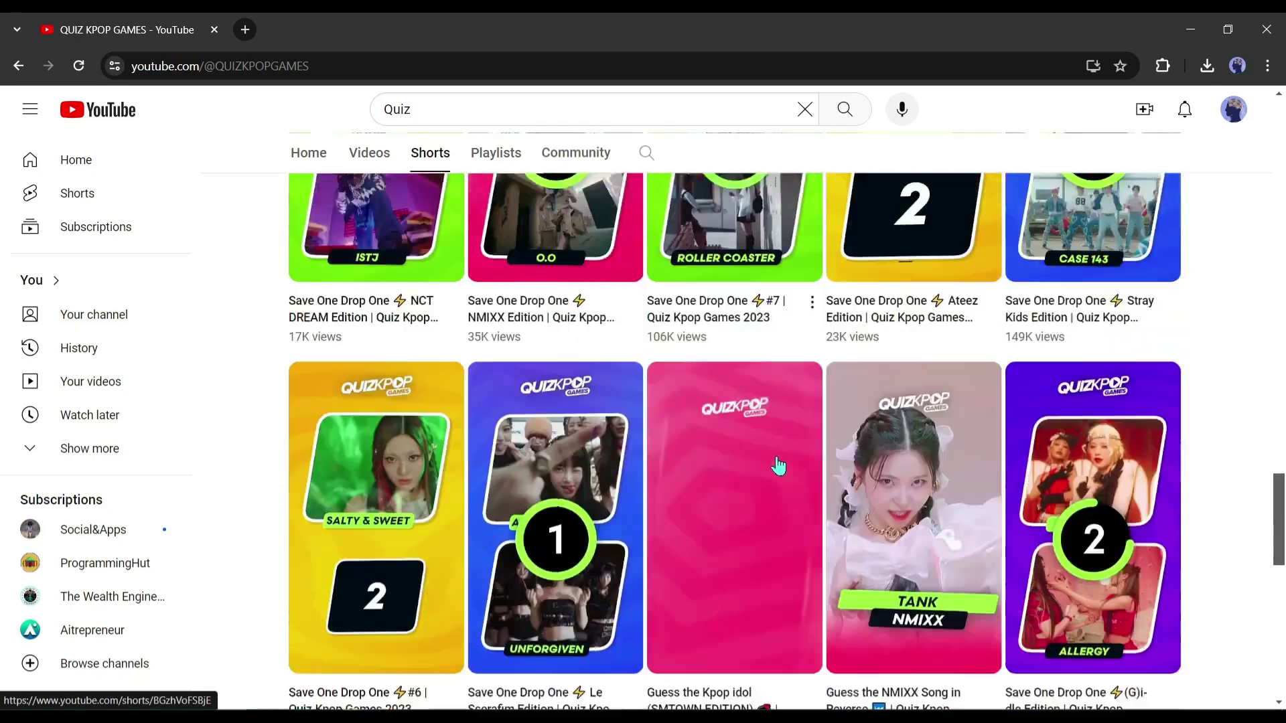
scroll(777, 464, "down", 5)
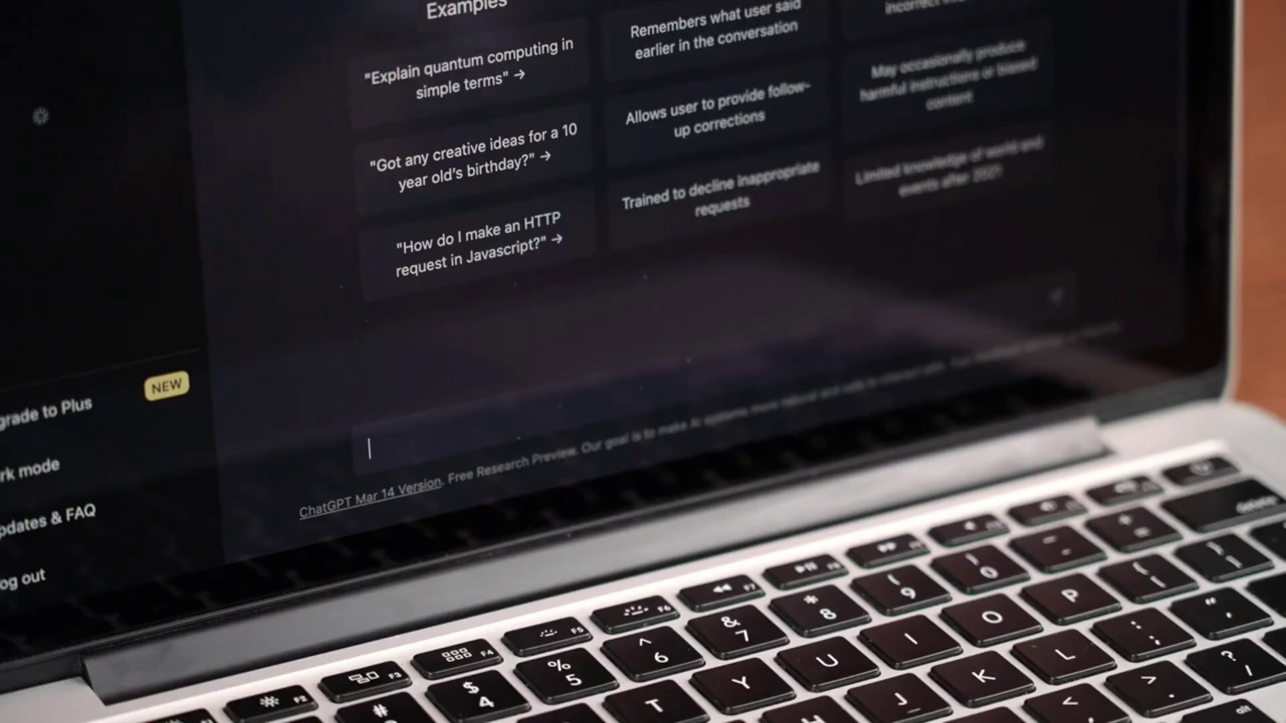
type("Tell me a story ")
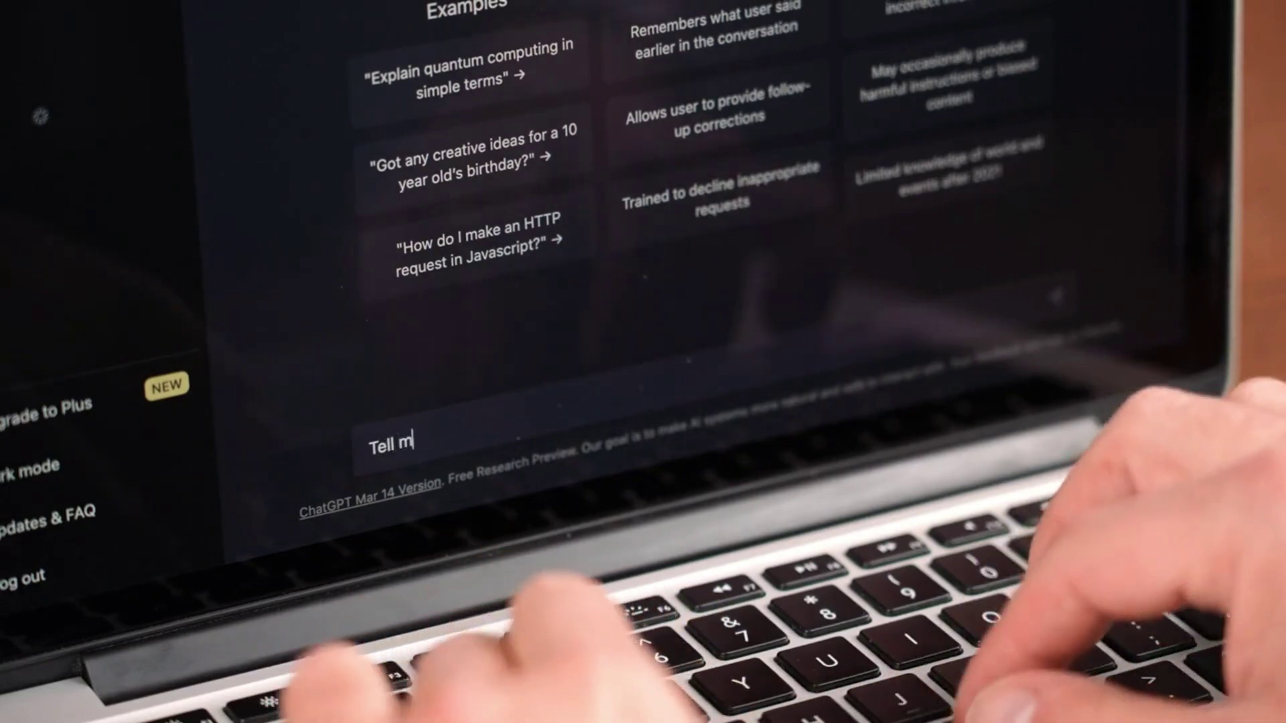
type("abou")
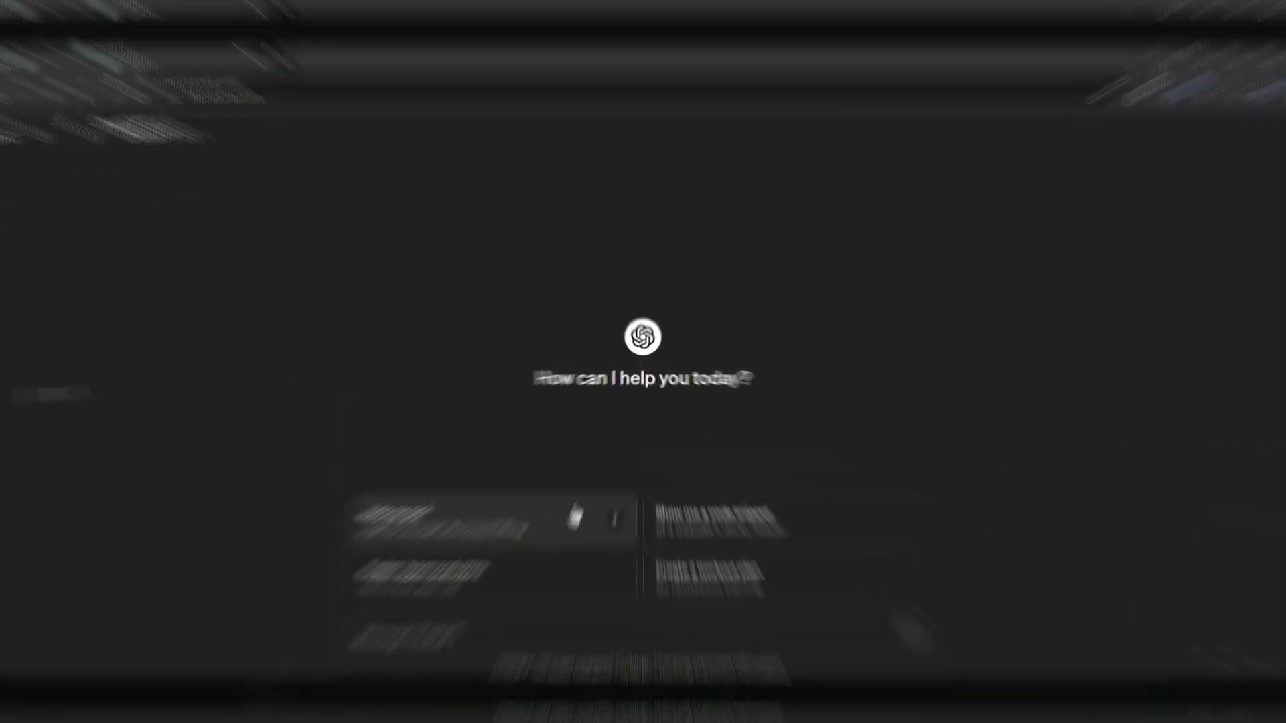
- Read through the general knowledge quiz prompt in the ChatGPT message box, covering the 15-question table and its answer rules
scroll(495, 613, "up", 3)
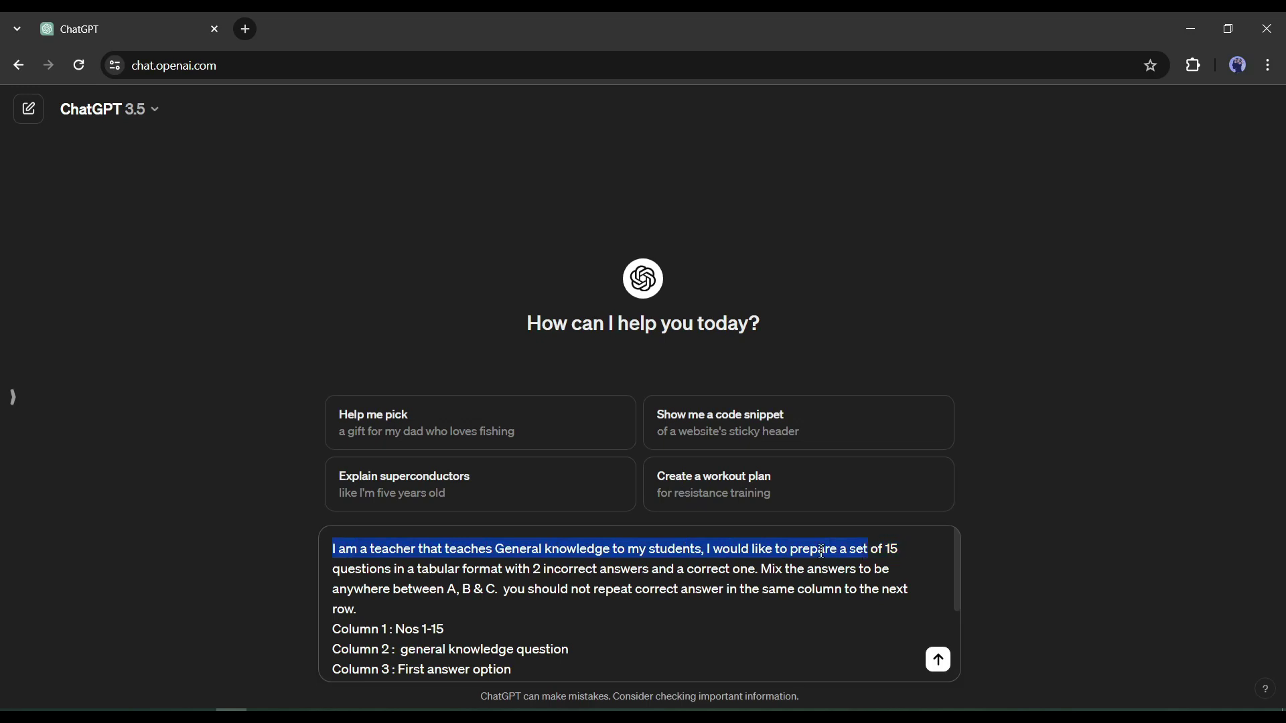
left_click_drag(652, 552, 500, 568)
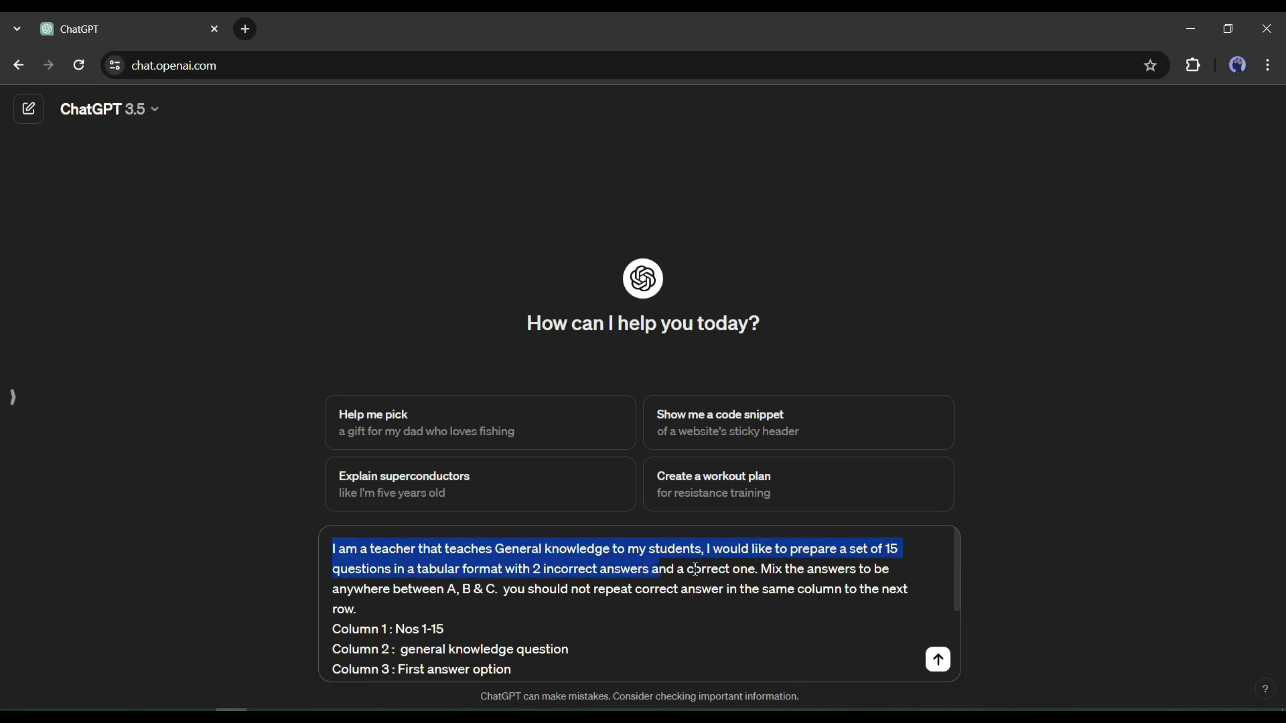
mouse_move(807, 576)
left_mouse_down()
mouse_move(422, 590)
mouse_move(358, 610)
mouse_move(825, 595)
left_mouse_up()
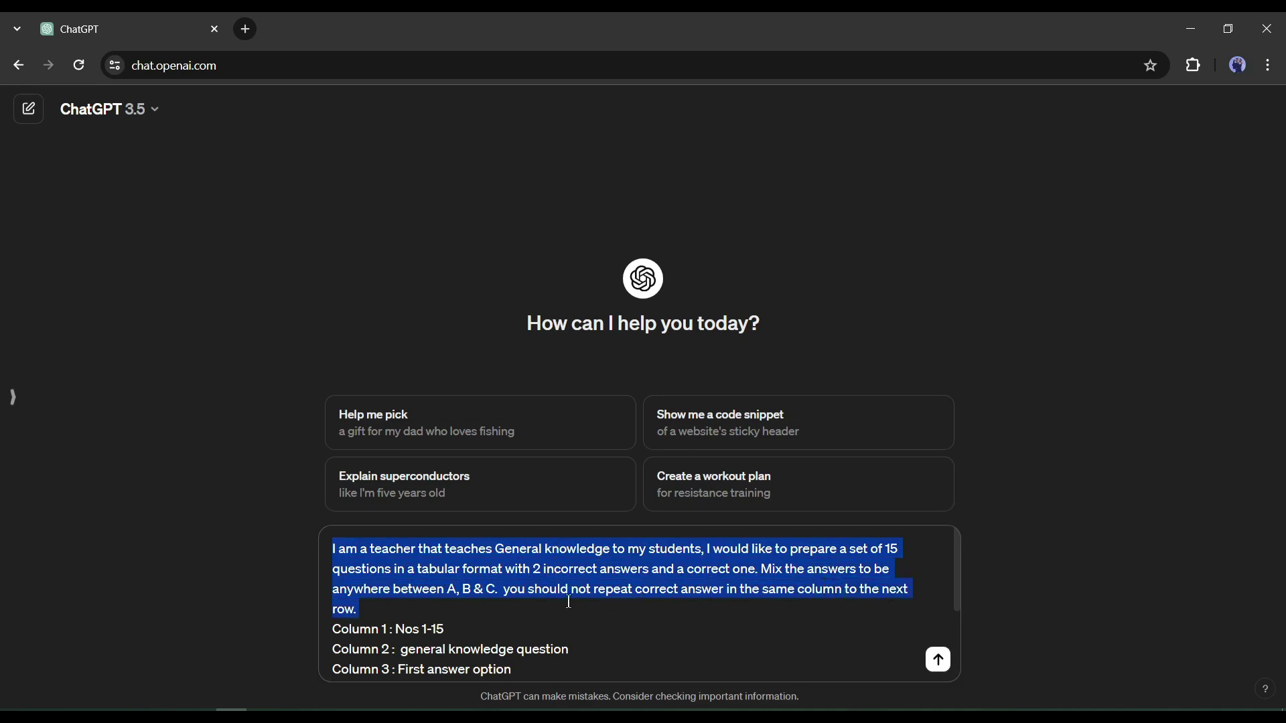
left_click(396, 608)
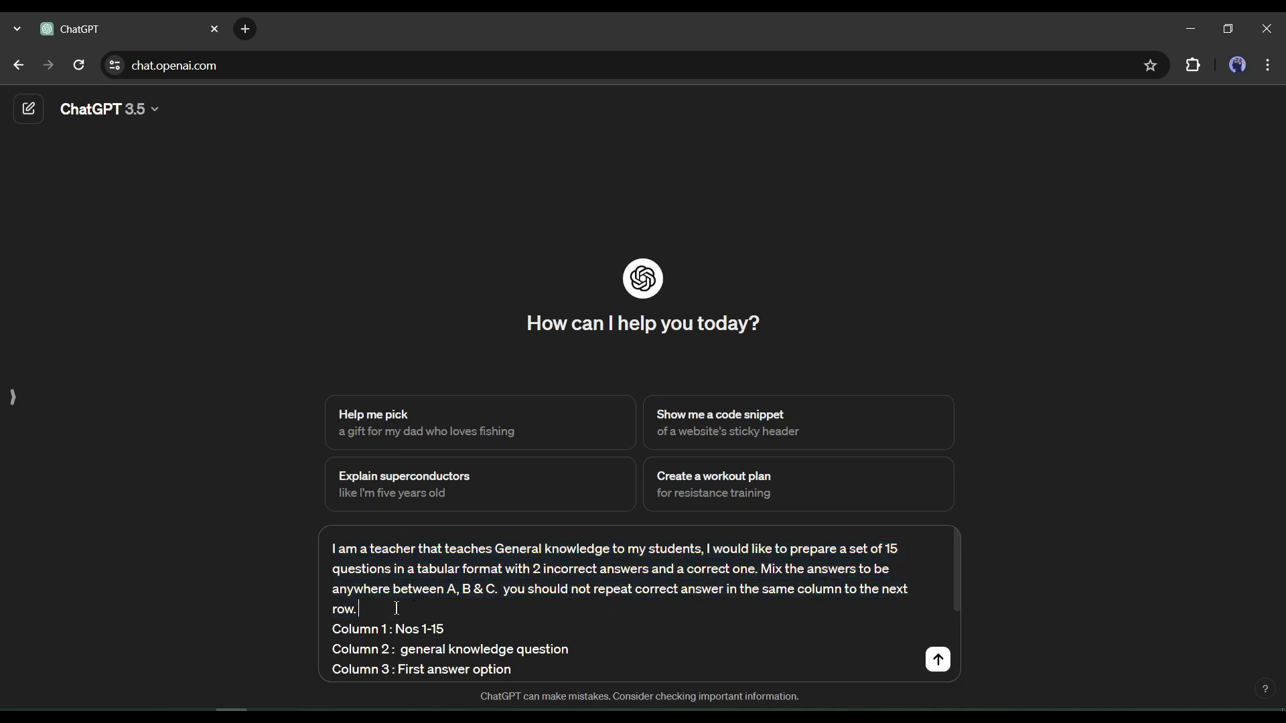
scroll(400, 593, "down", 2)
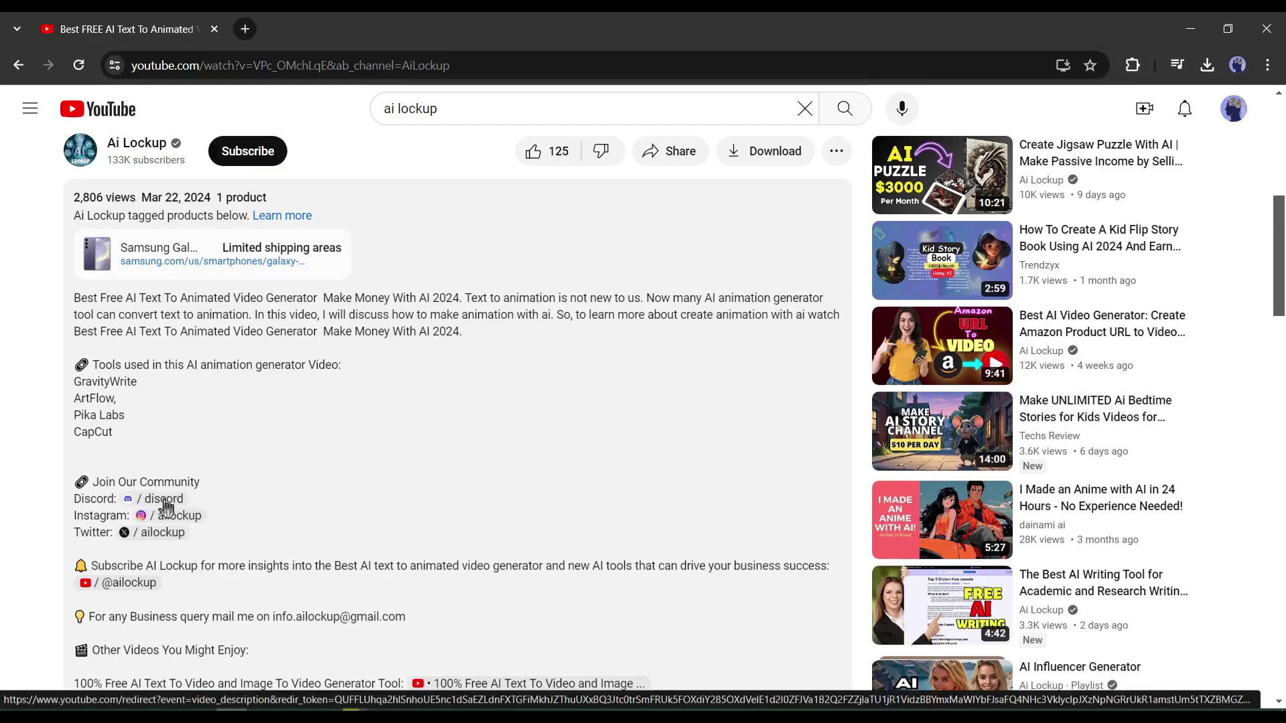
- Open the Discord community linked in the video description and view the Quiz generator Prompt text in the prompt-guide channel
left_click(166, 504)
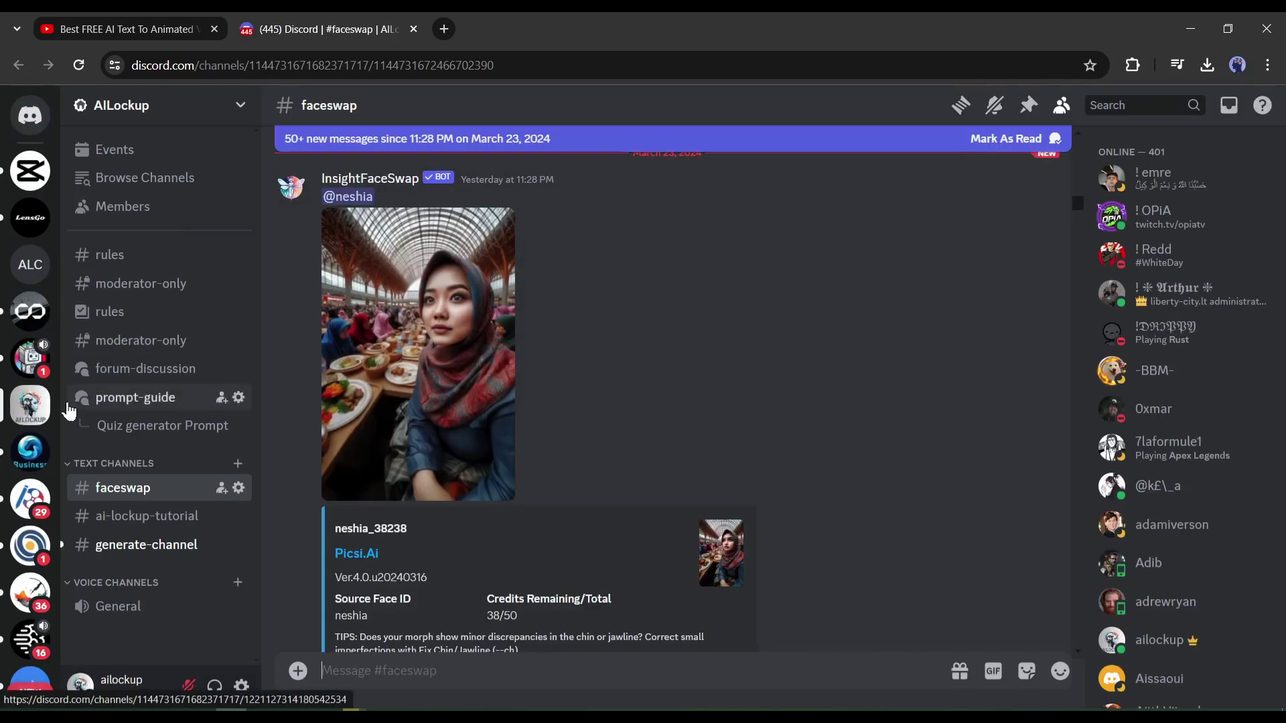
left_click(129, 402)
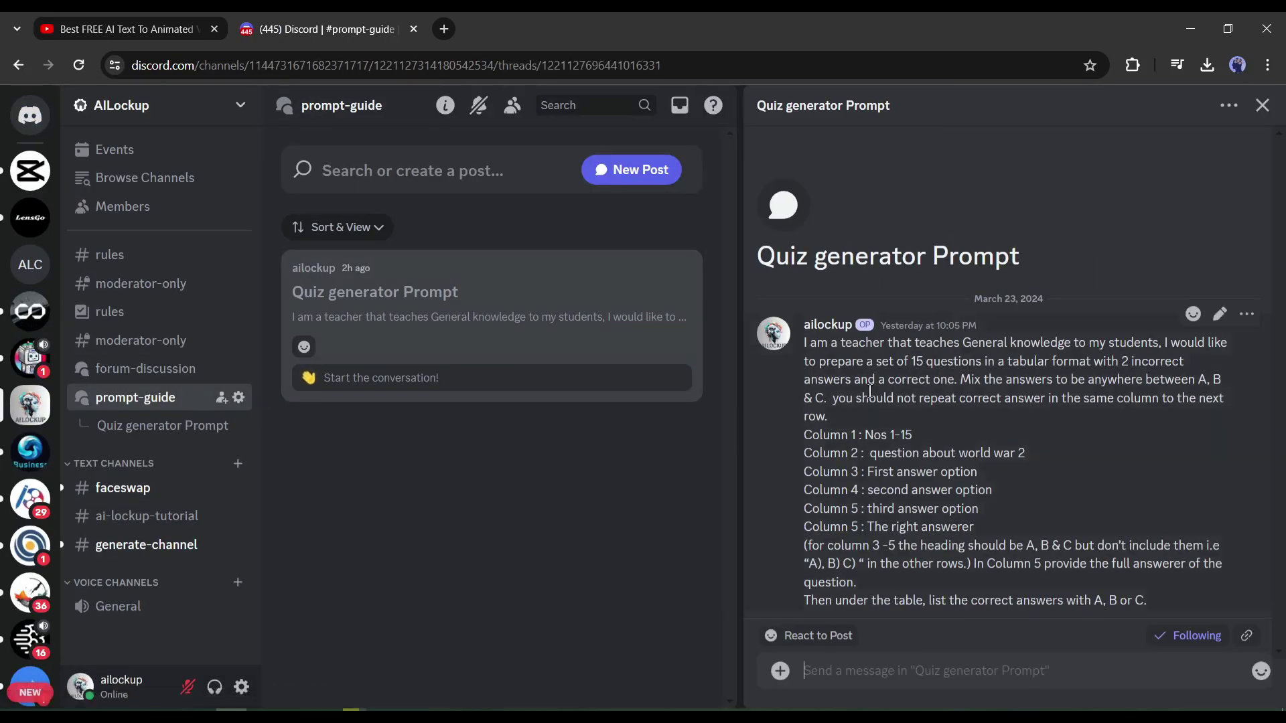
left_click_drag(810, 345, 1162, 617)
left_click(1027, 545)
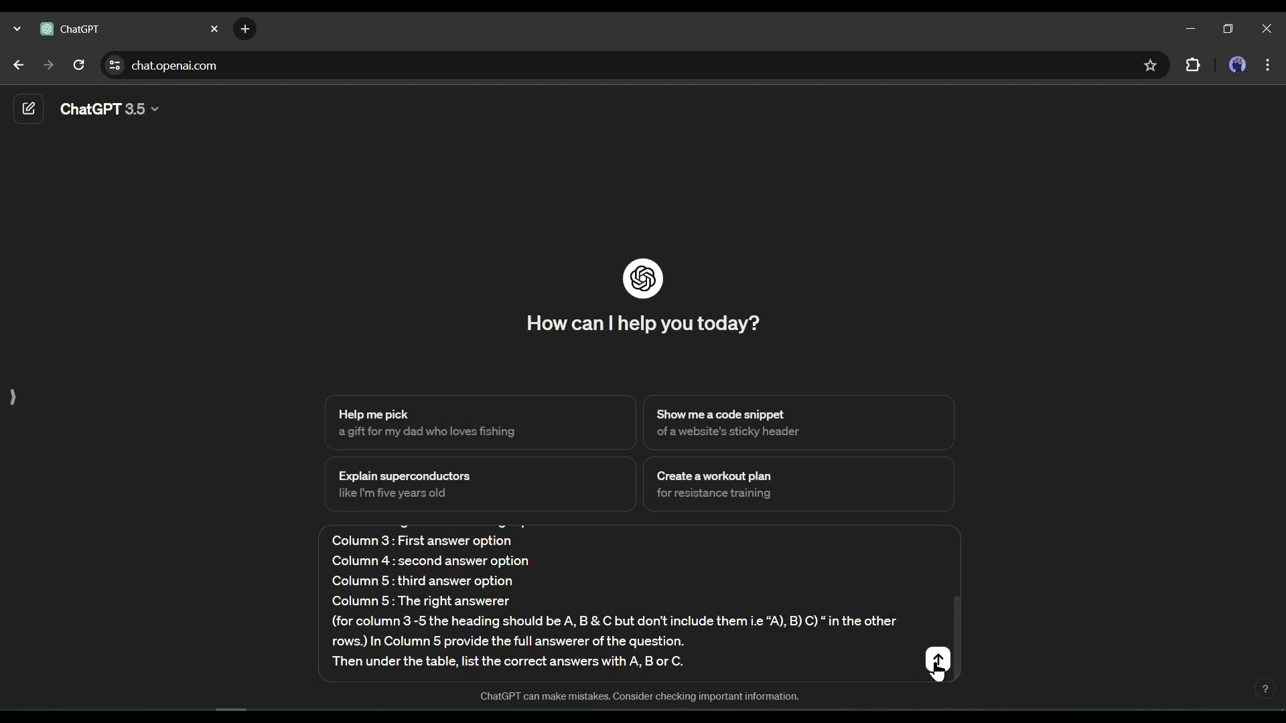
- Submit the general knowledge quiz prompt in ChatGPT and review the generated question table
left_click(938, 663)
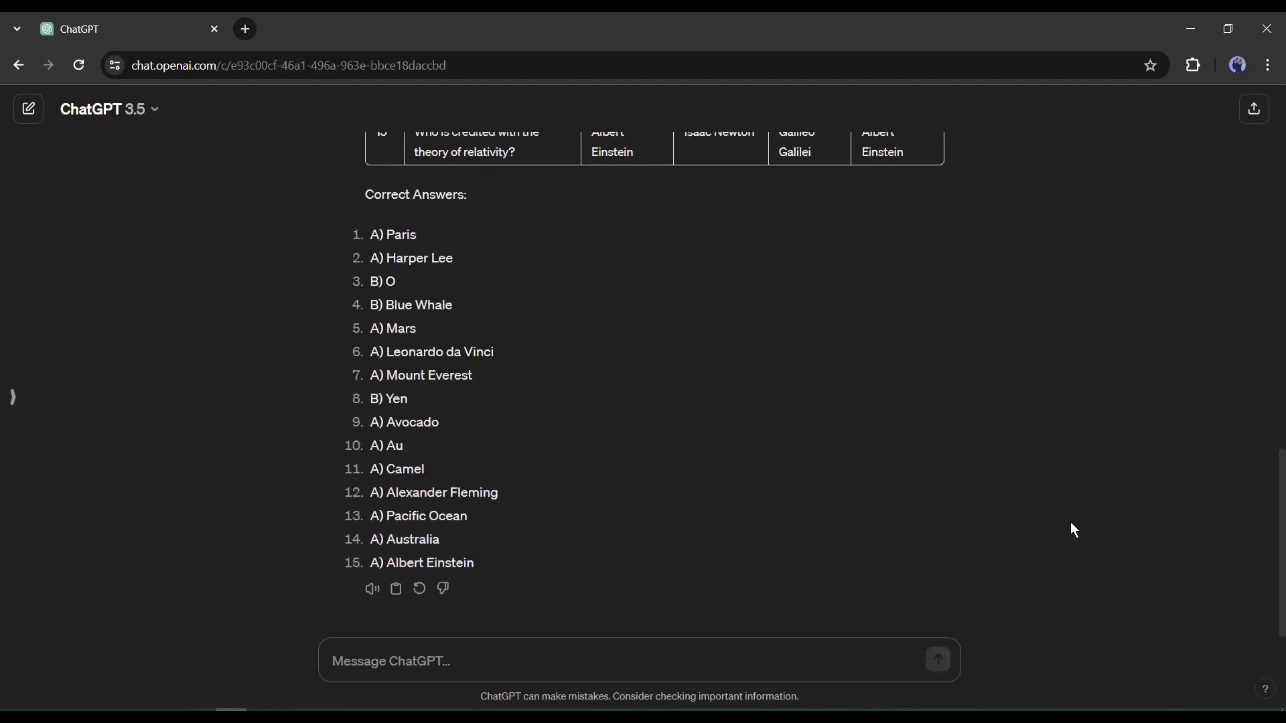
scroll(947, 509, "up", 14)
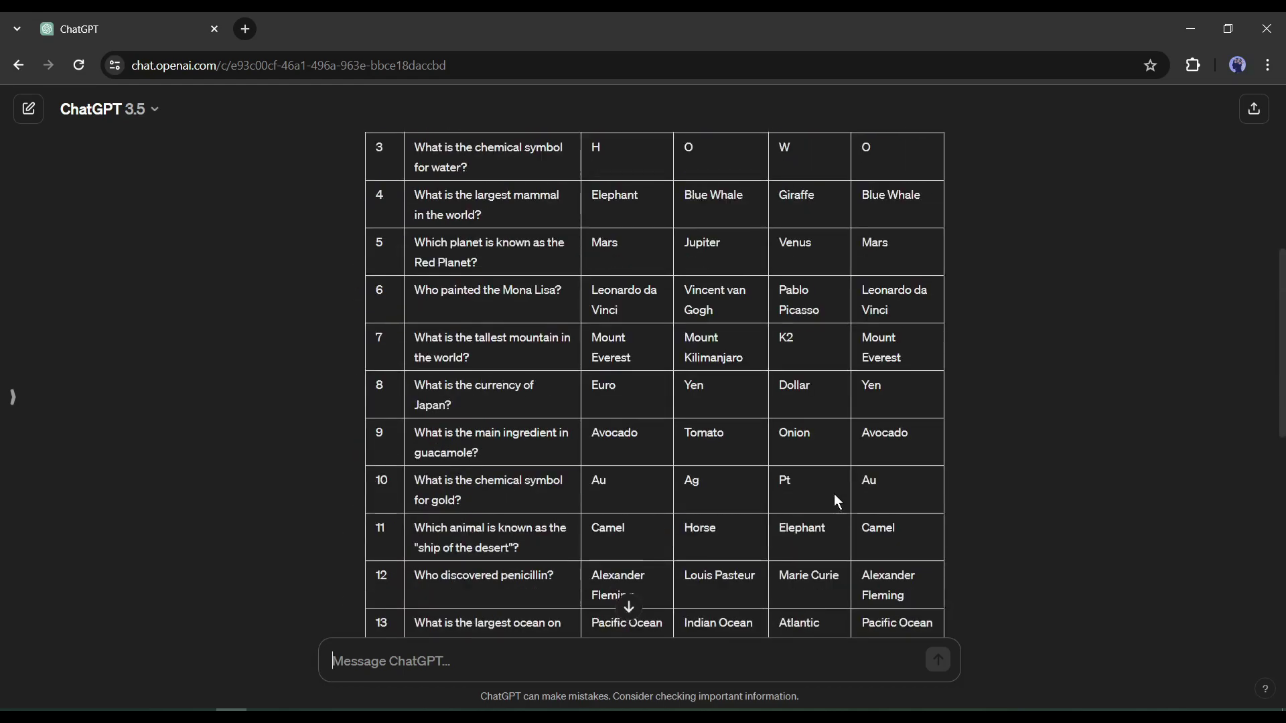
scroll(560, 271, "up", 3)
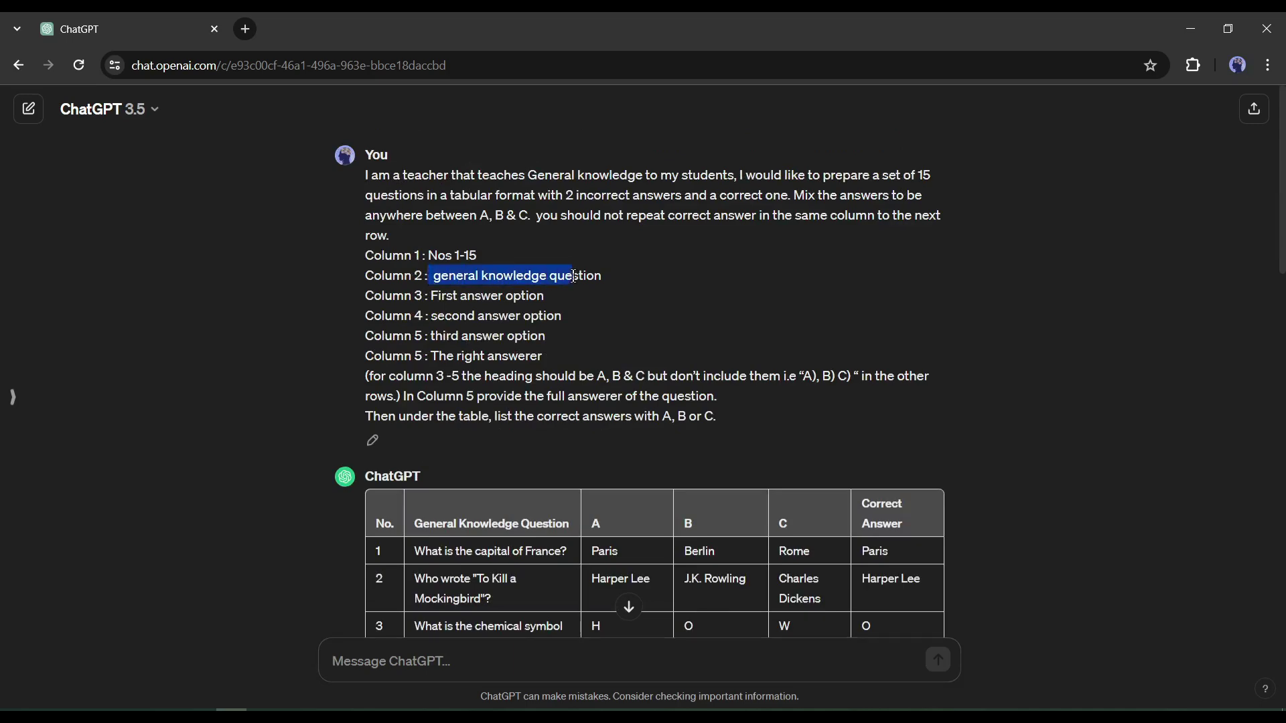
- Copy the quiz prompt and paste it into a new chat
triple_click(628, 288)
key("ctrl+c")
left_click(28, 109)
key("ctrl+v")
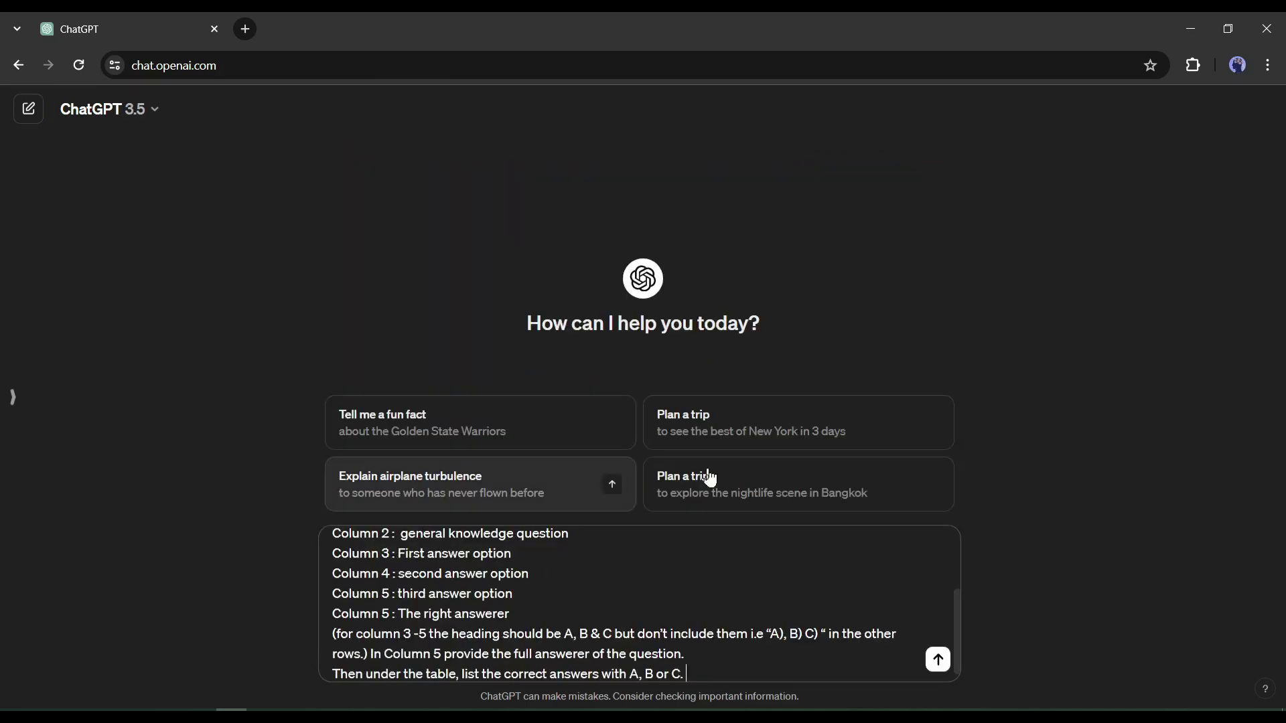
- Change the prompt's Column 2 topic to "question about world war 2", submit it and review the generated quiz table
scroll(529, 590, "up", 1)
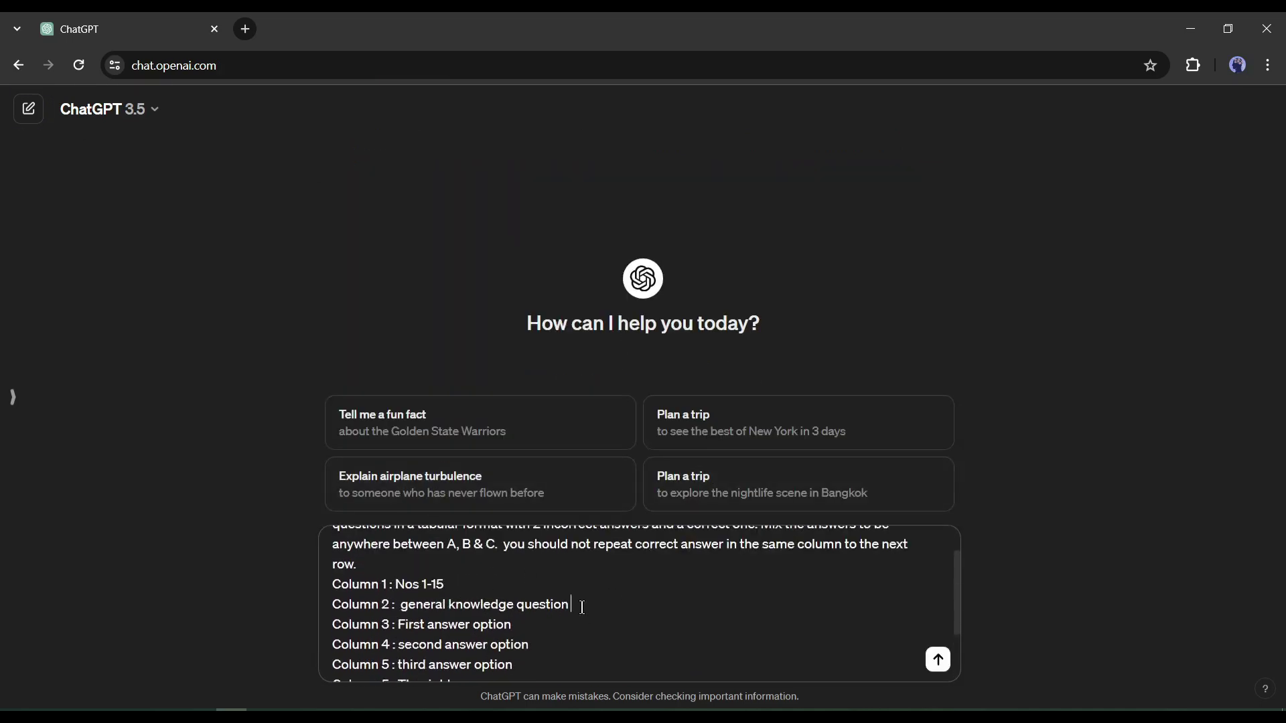
left_click_drag(445, 605, 401, 604)
type("qu")
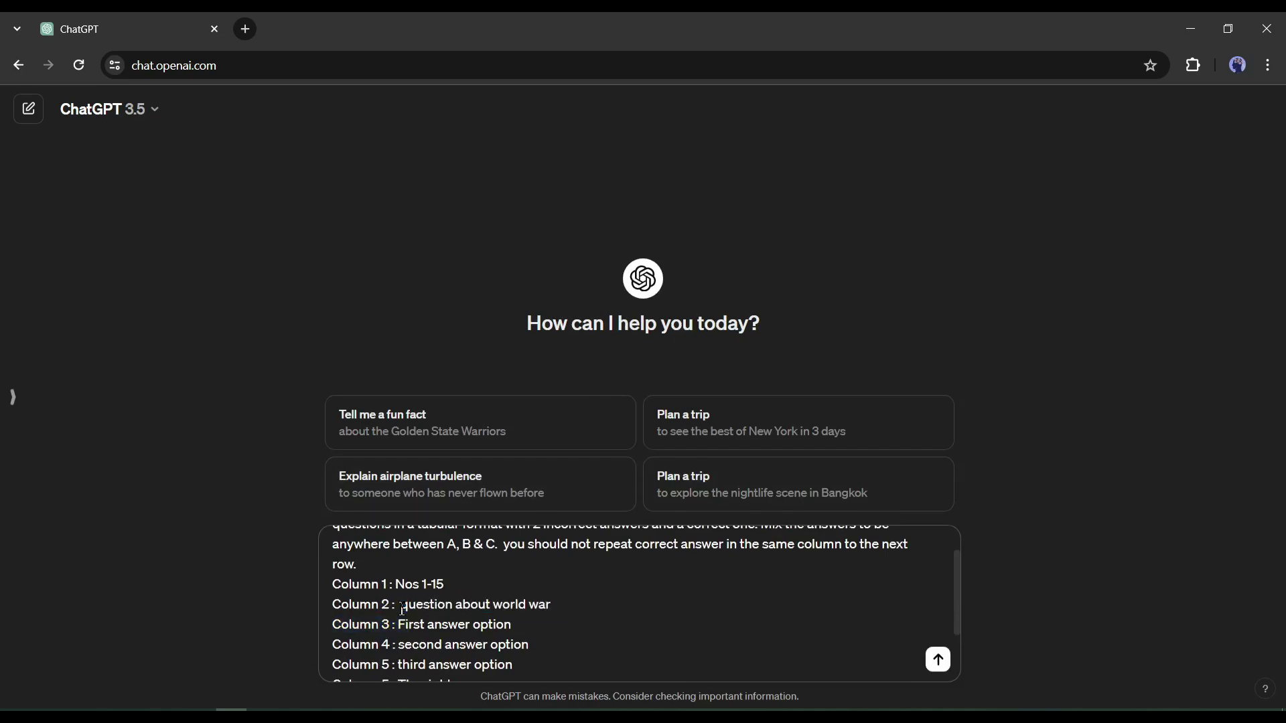
key("Return")
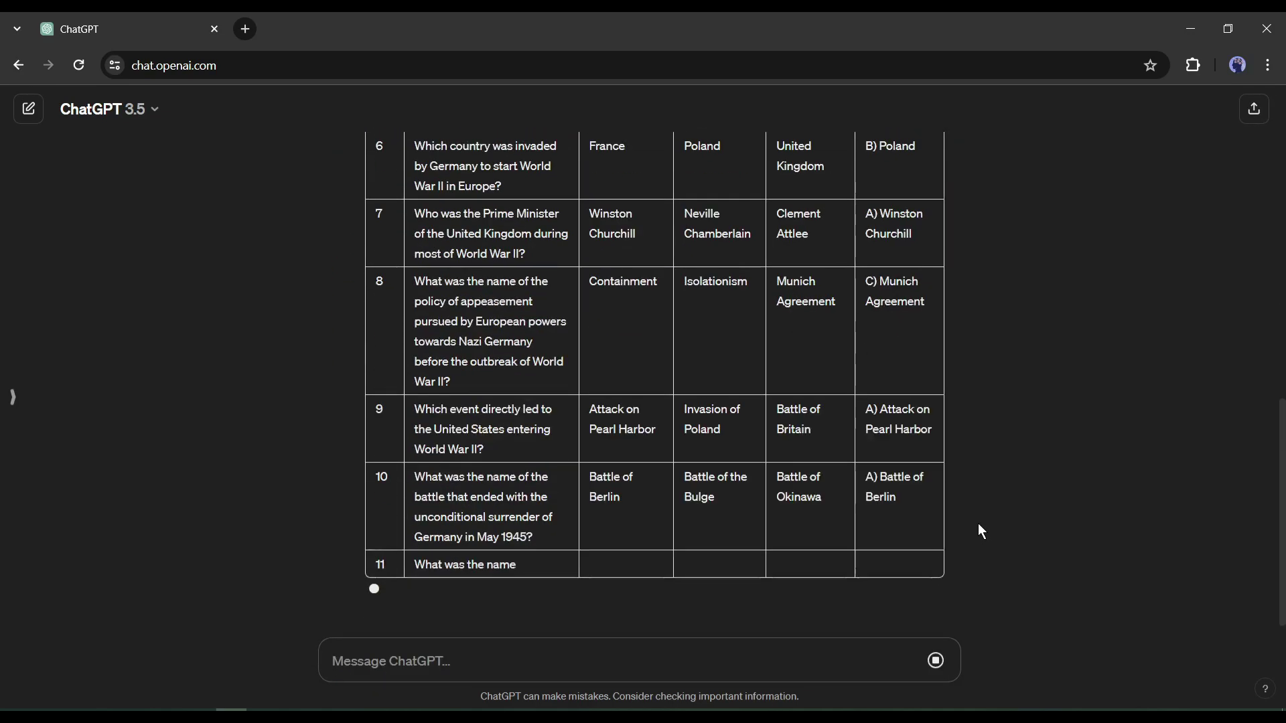
scroll(566, 449, "up", 15)
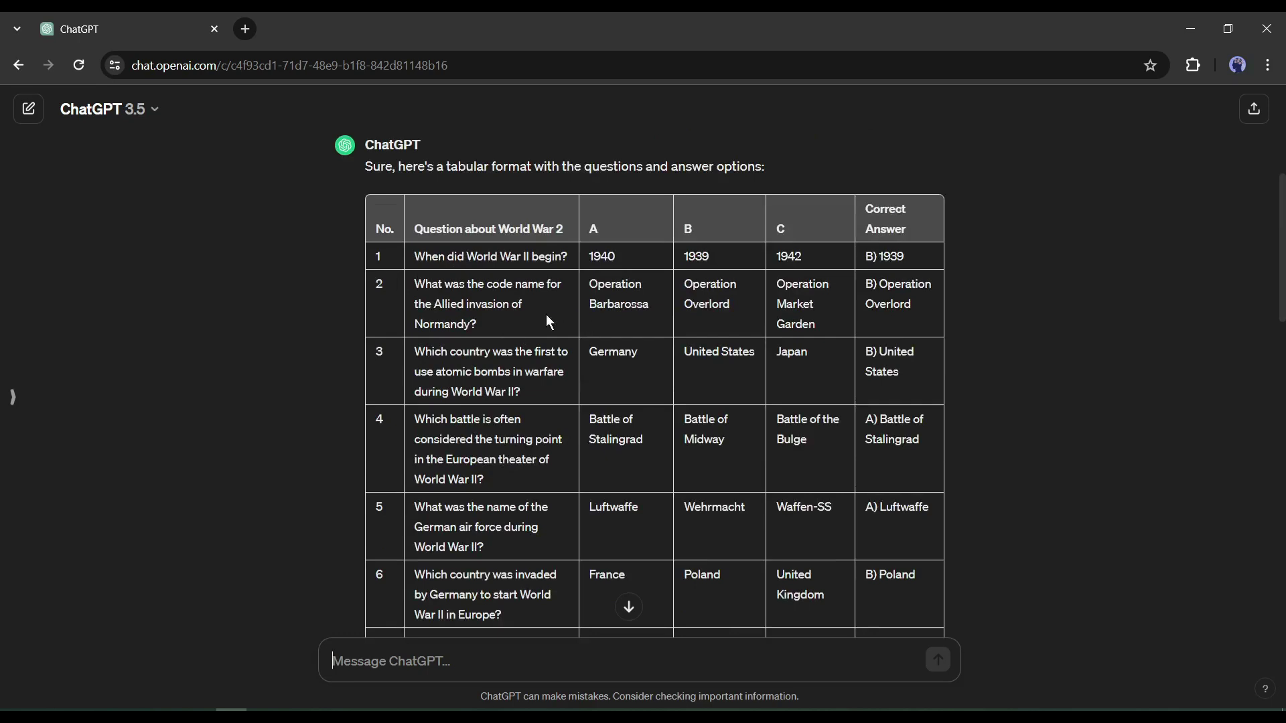
scroll(510, 357, "down", 1)
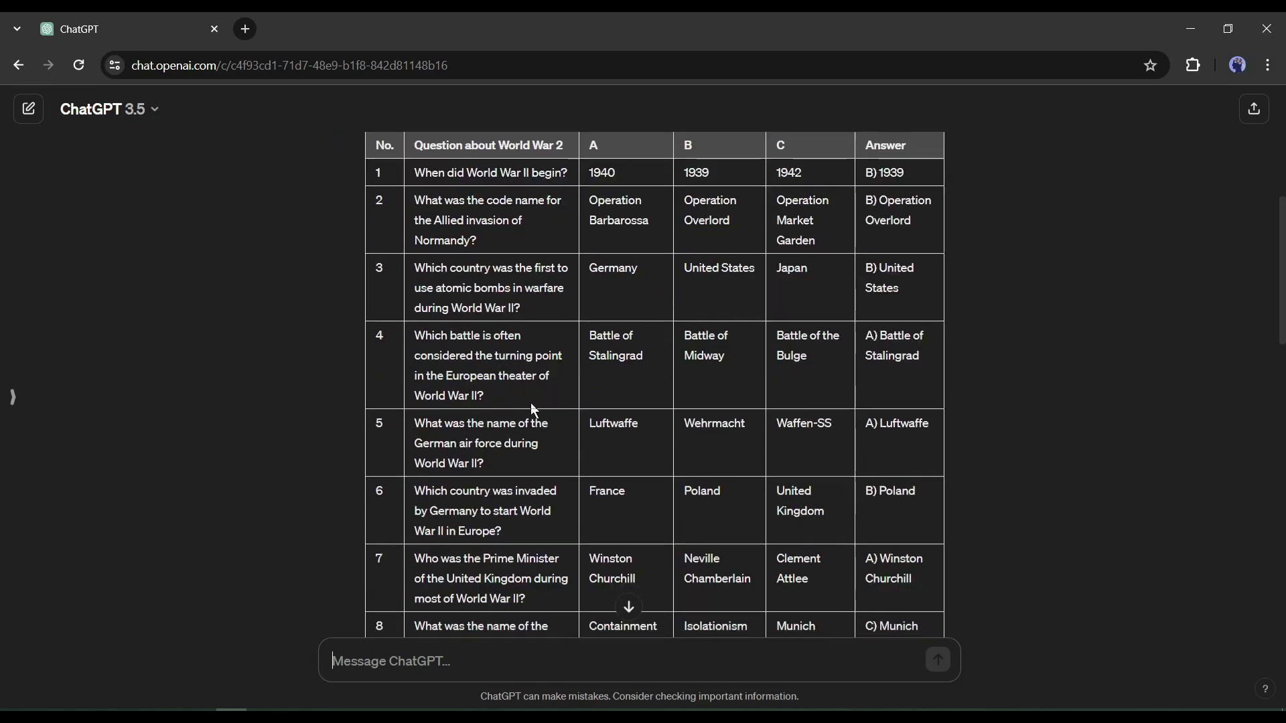
scroll(560, 426, "down", 1)
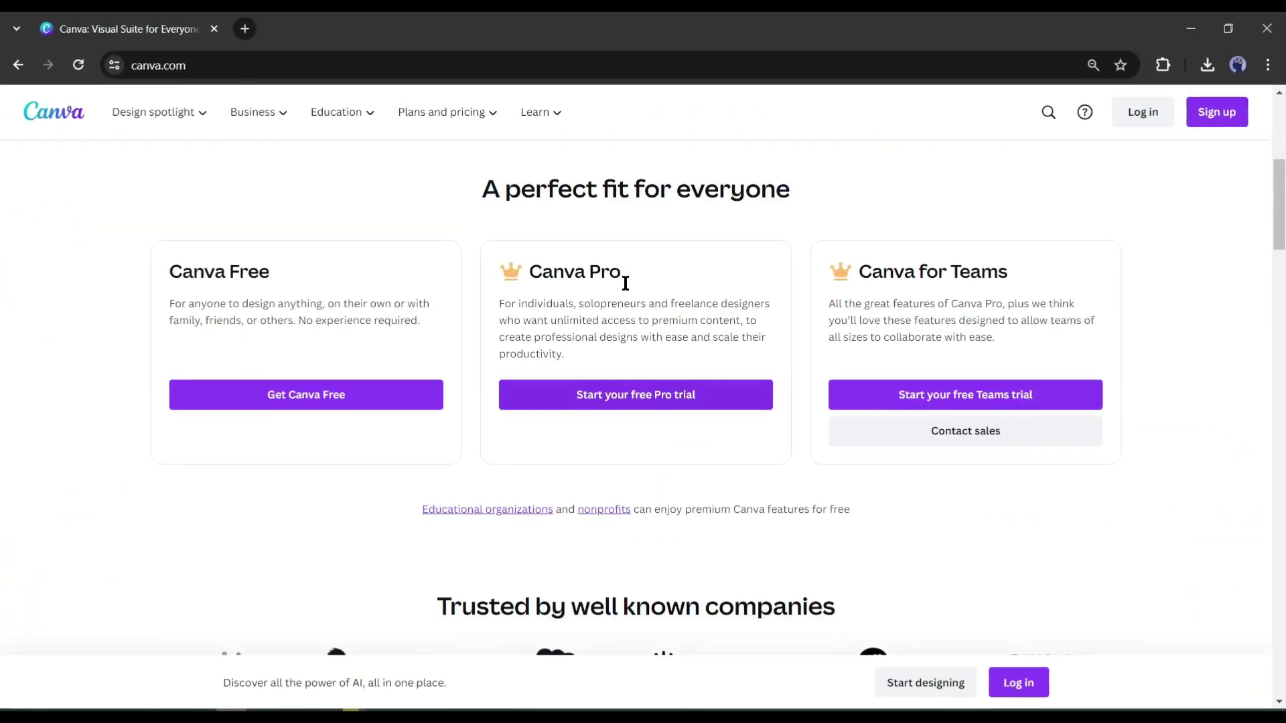
- Review the Canva Pro plan description and its free trial offer on the Canva website
left_click_drag(538, 278, 579, 353)
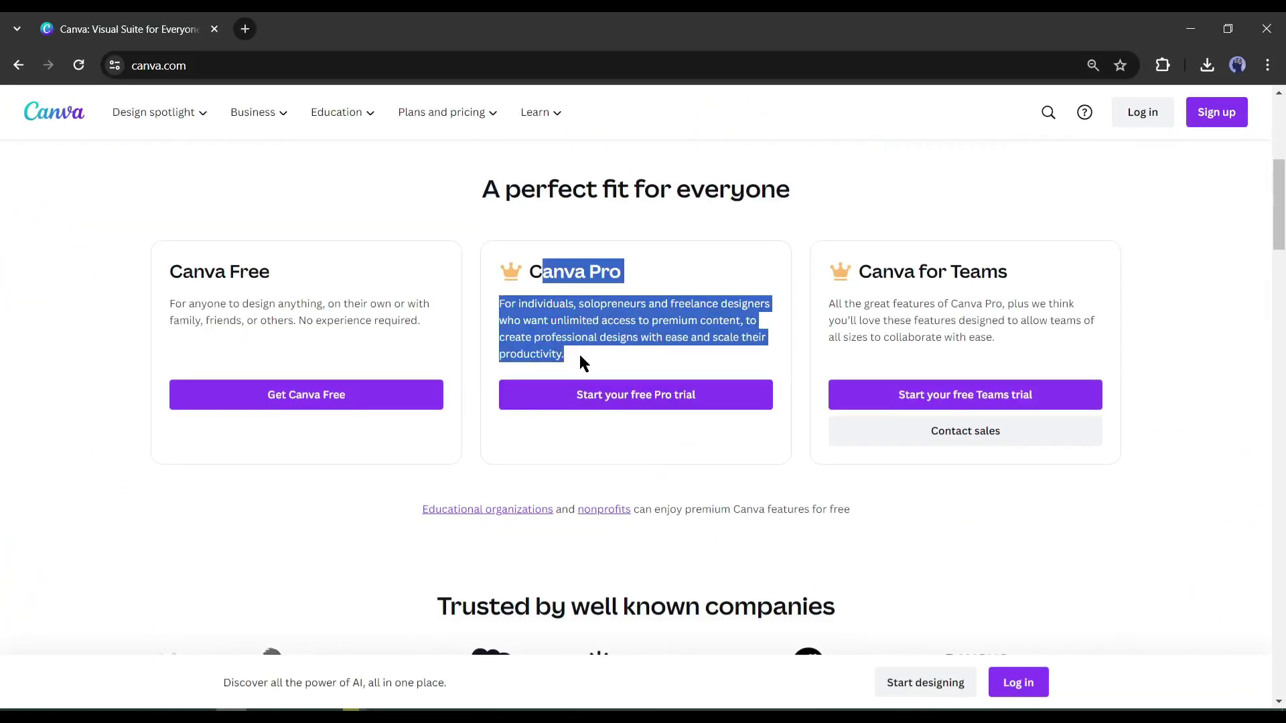
left_click(554, 343)
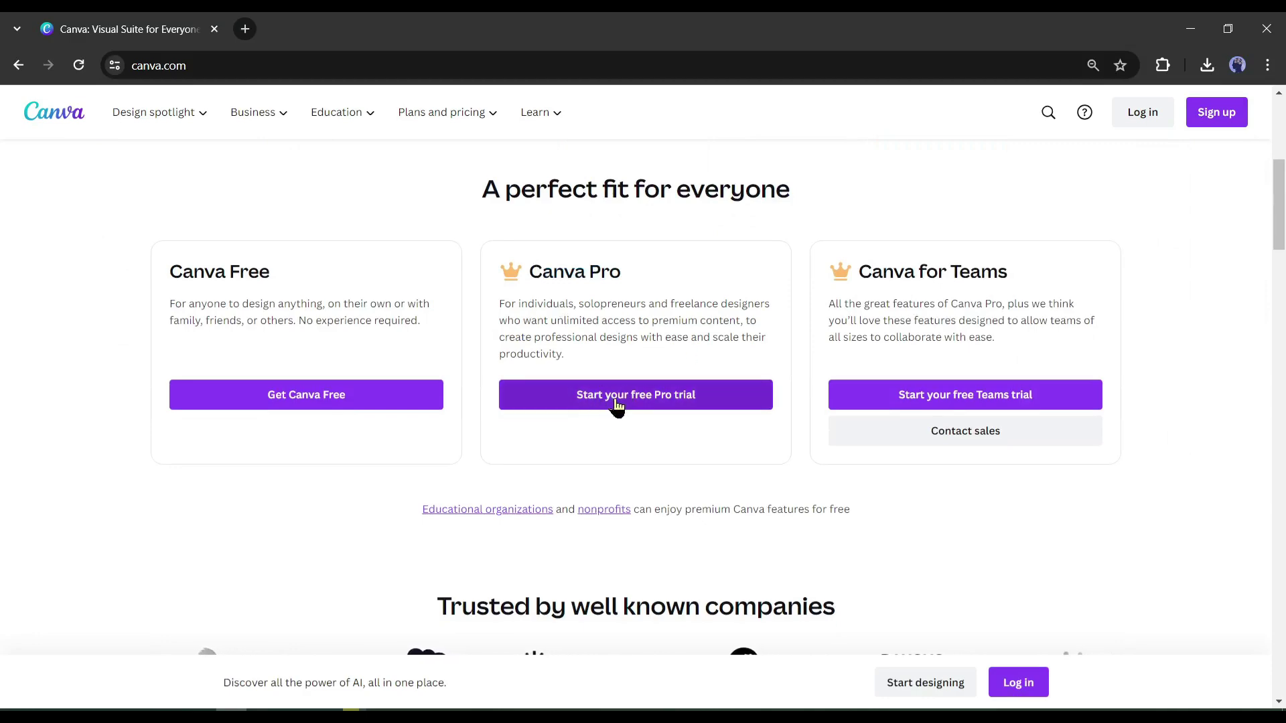
left_click(580, 400)
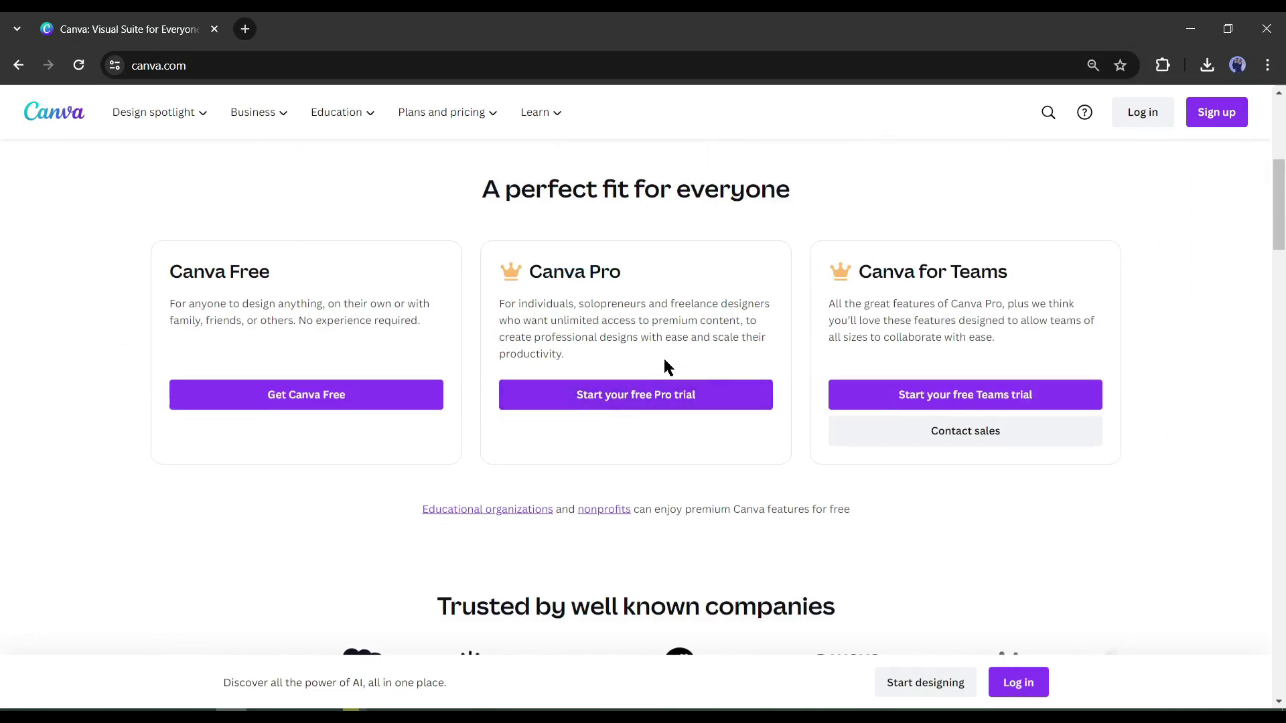
scroll(665, 366, "up", 6)
scroll(812, 456, "down", 8)
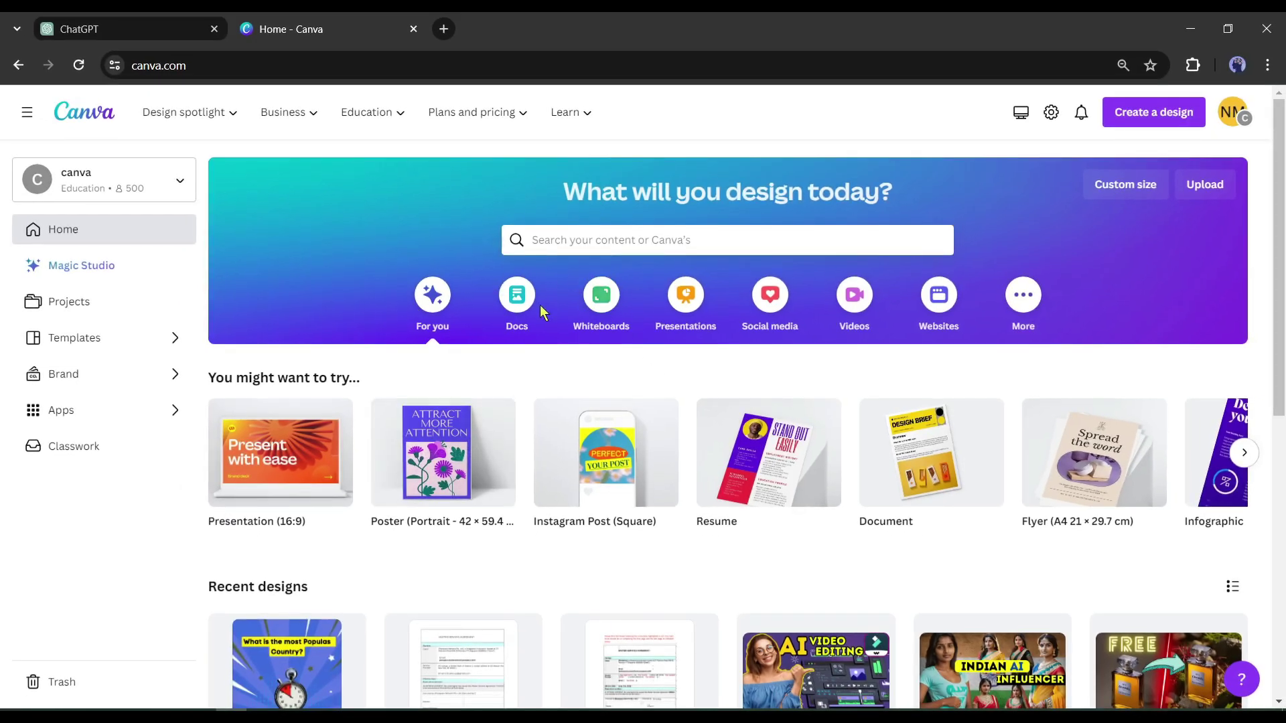
- Create a blank 1080 × 1920 px Mobile Video design from Canva's video formats
left_click(851, 300)
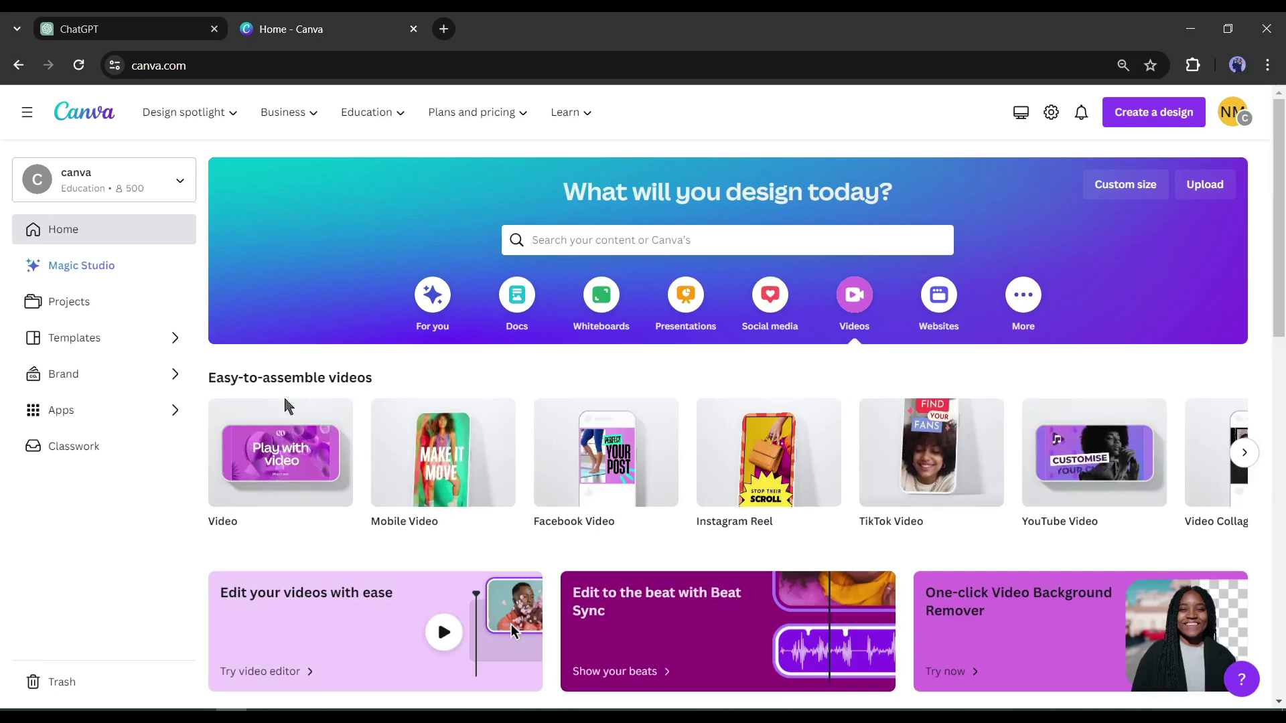
mouse_move(249, 459)
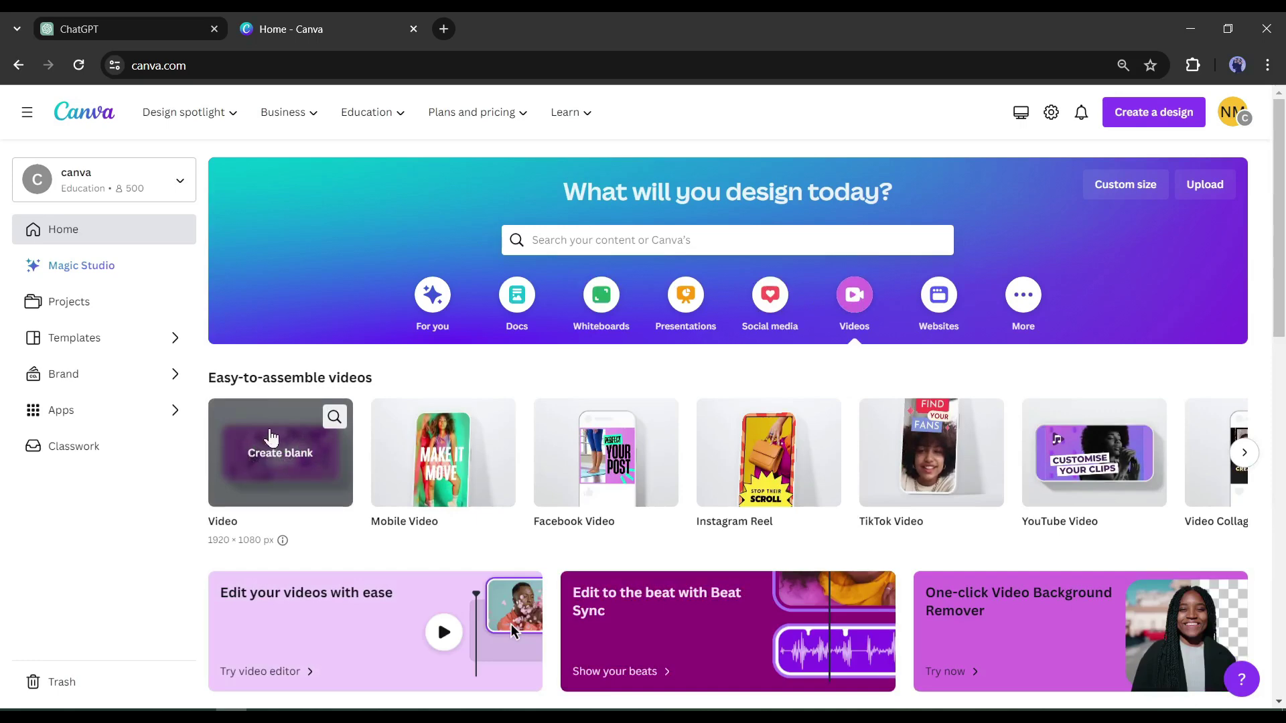
mouse_move(411, 469)
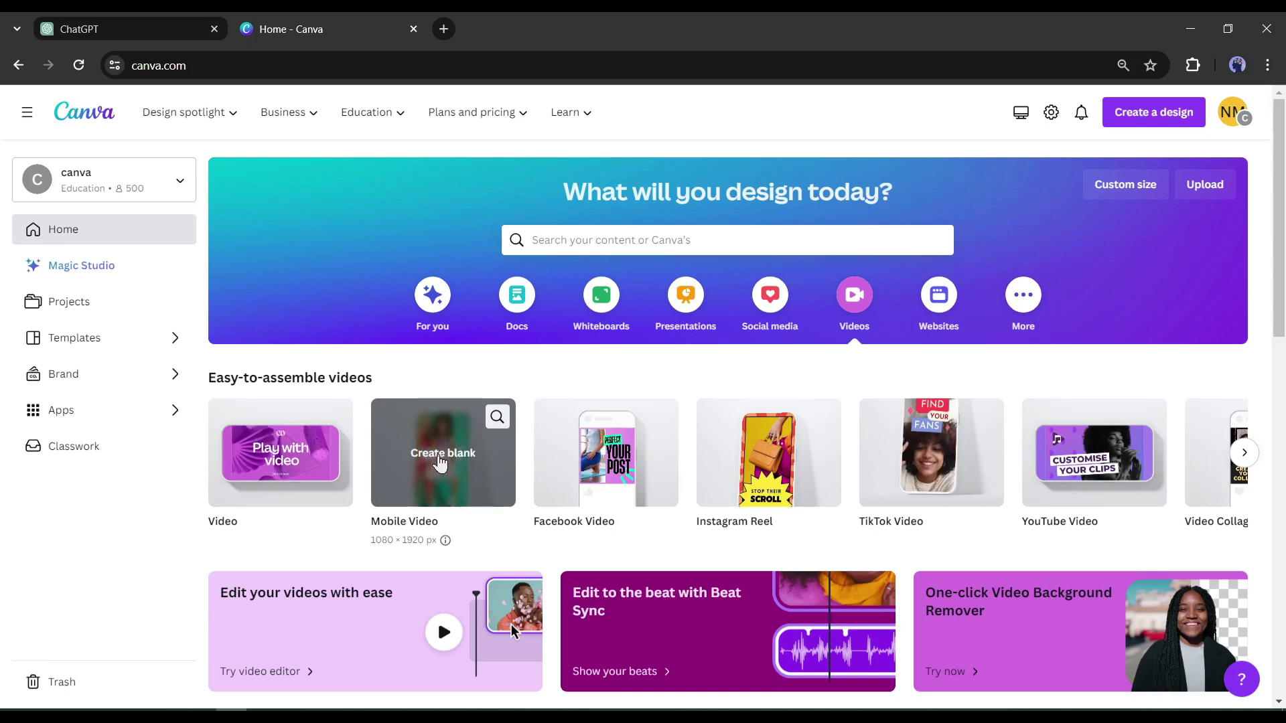
left_click(440, 461)
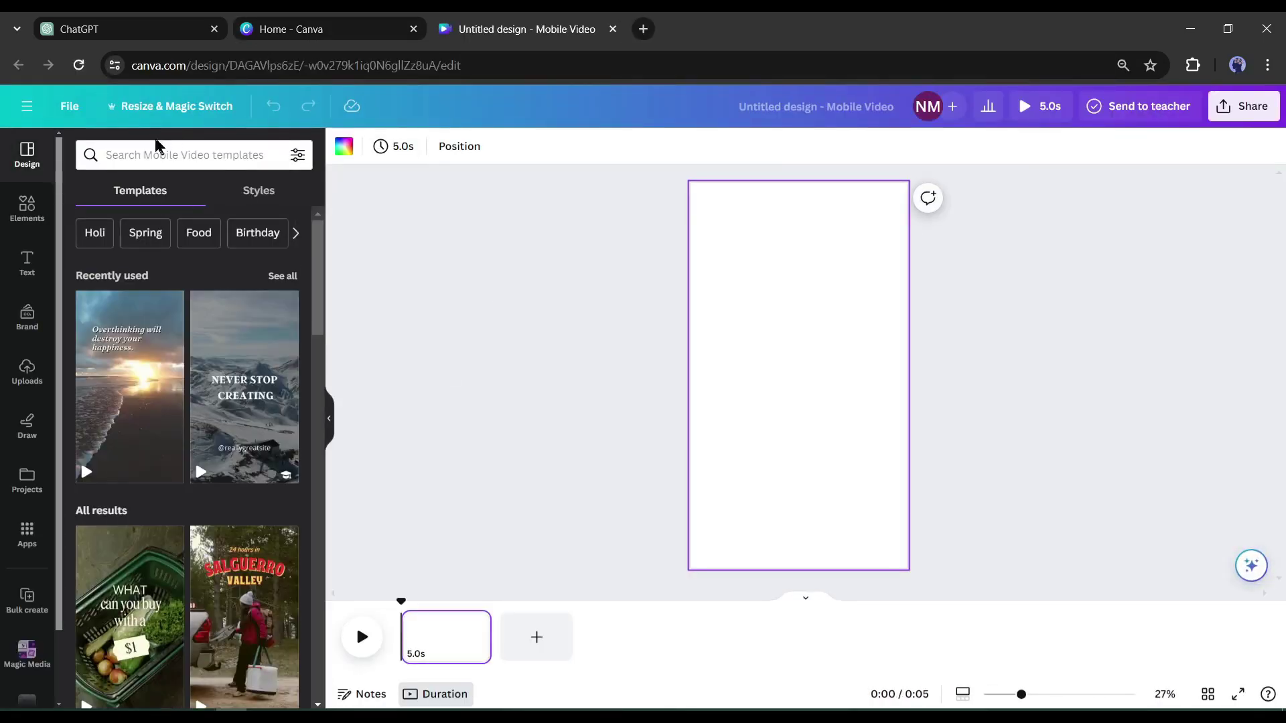
- Search the video templates for "quiz video" and browse the quiz designs
left_click(136, 155)
type("quiz")
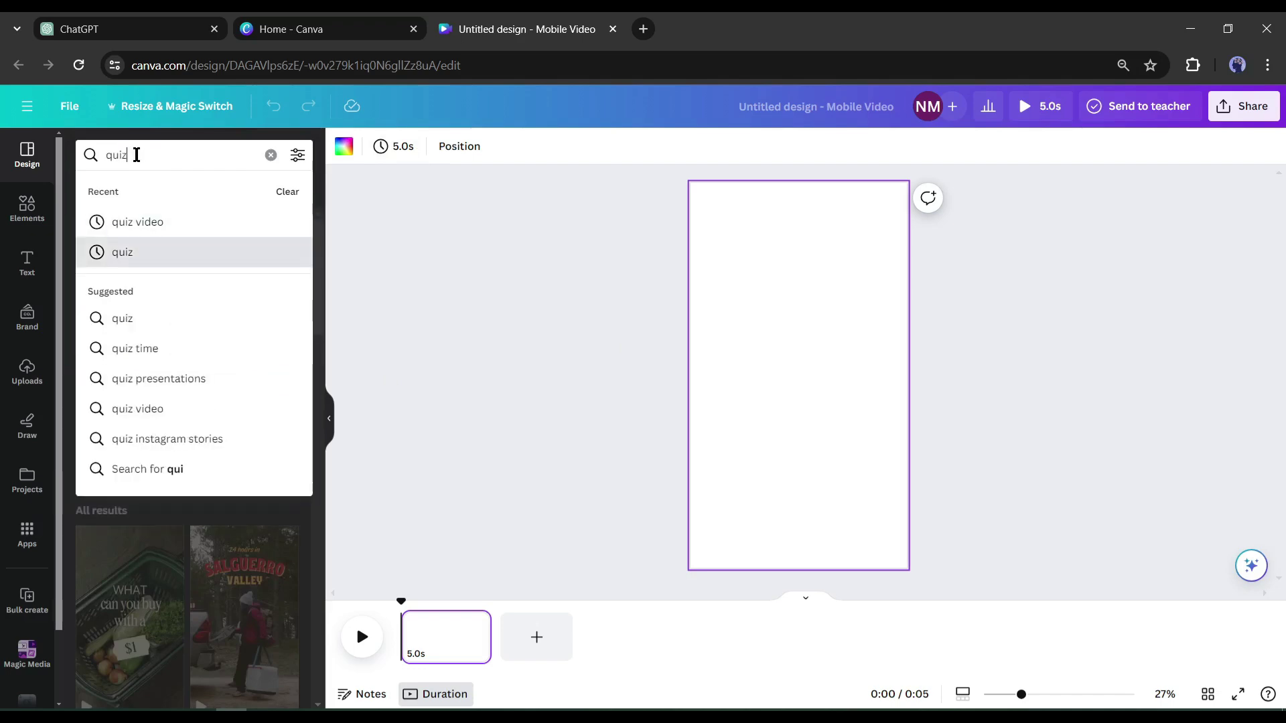
type(" video")
key("Return")
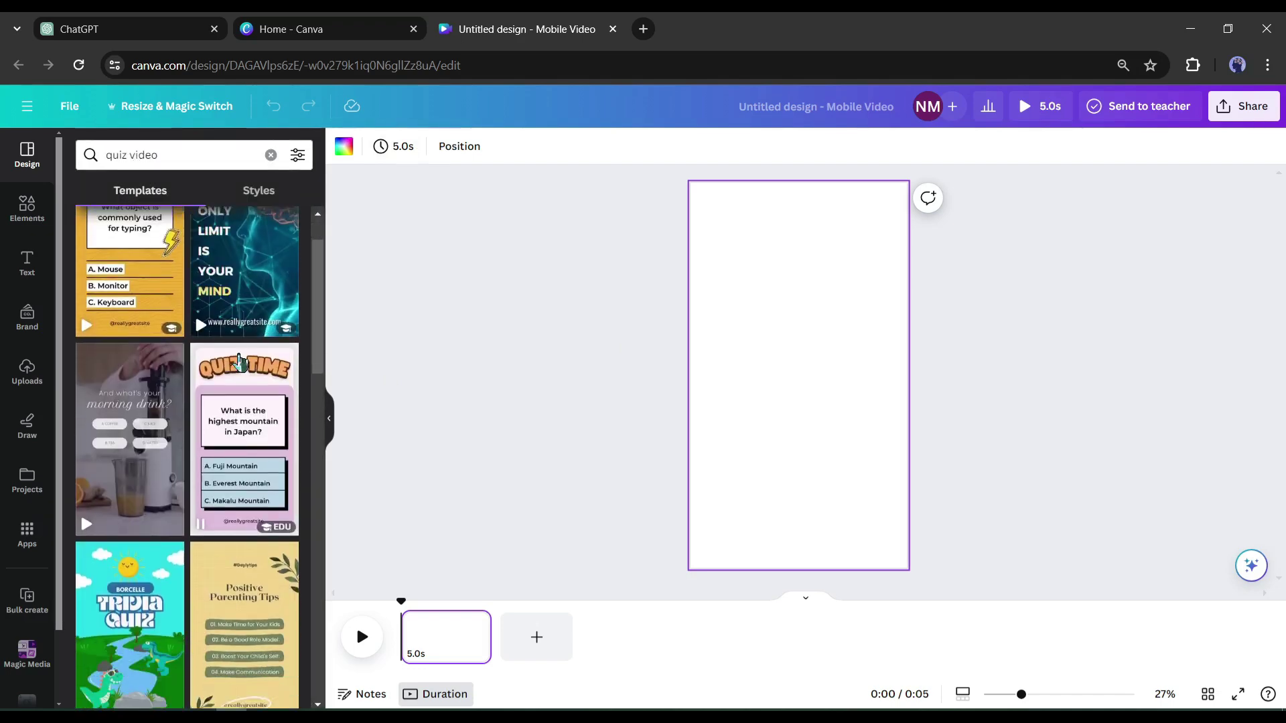
scroll(221, 456, "down", 3)
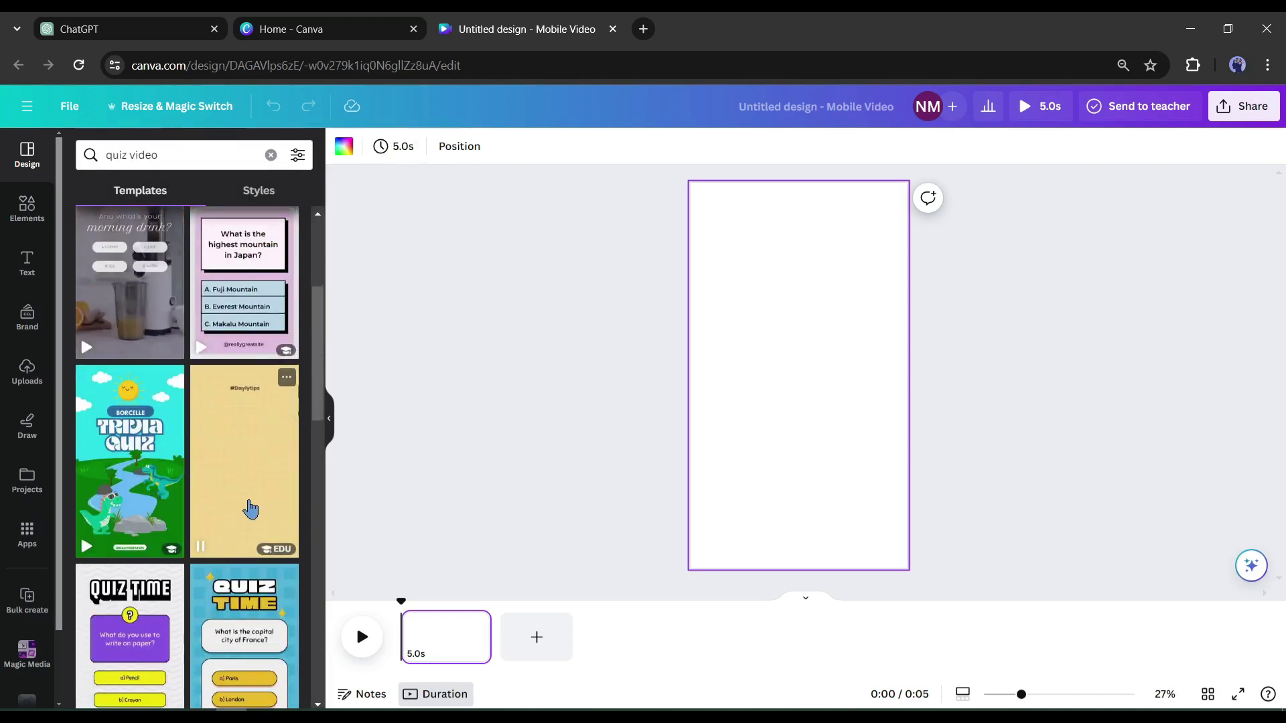
scroll(248, 525, "down", 4)
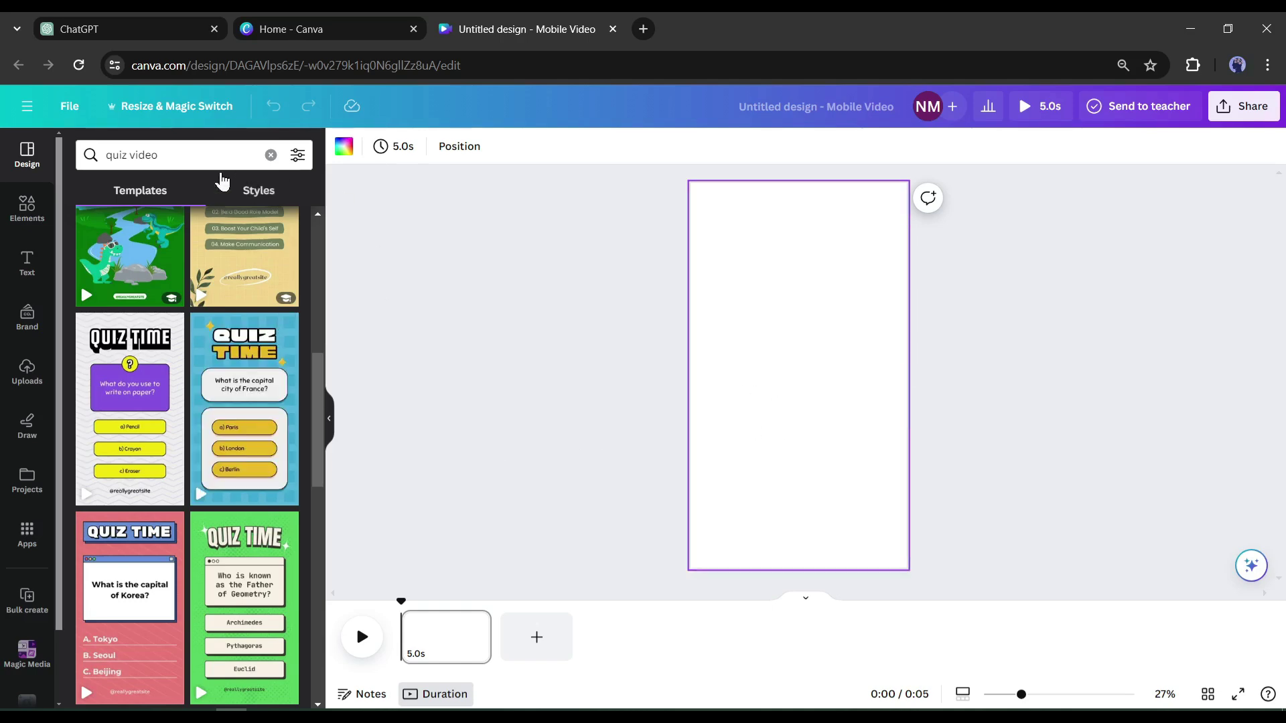
- Search the elements for "riddle background", limit the results to videos and find a vertical yellow sunburst clip
left_click(24, 227)
left_click(179, 153)
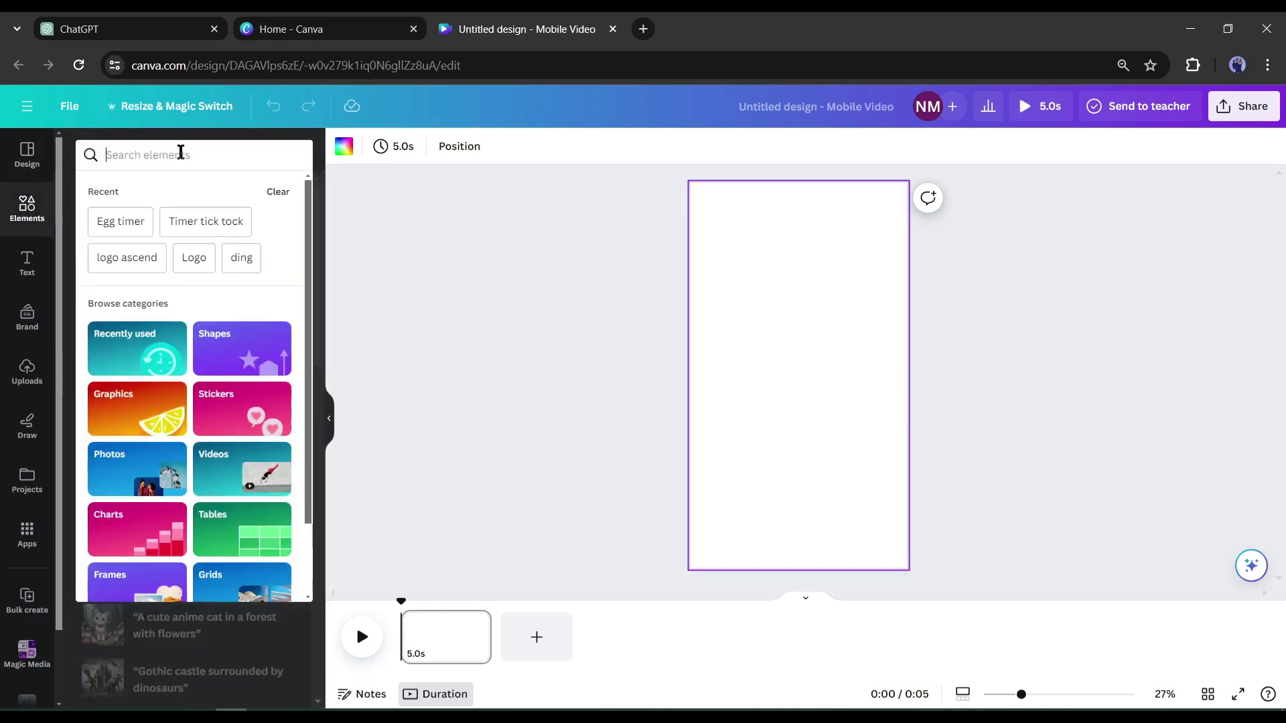
type("Ri")
key("Down")
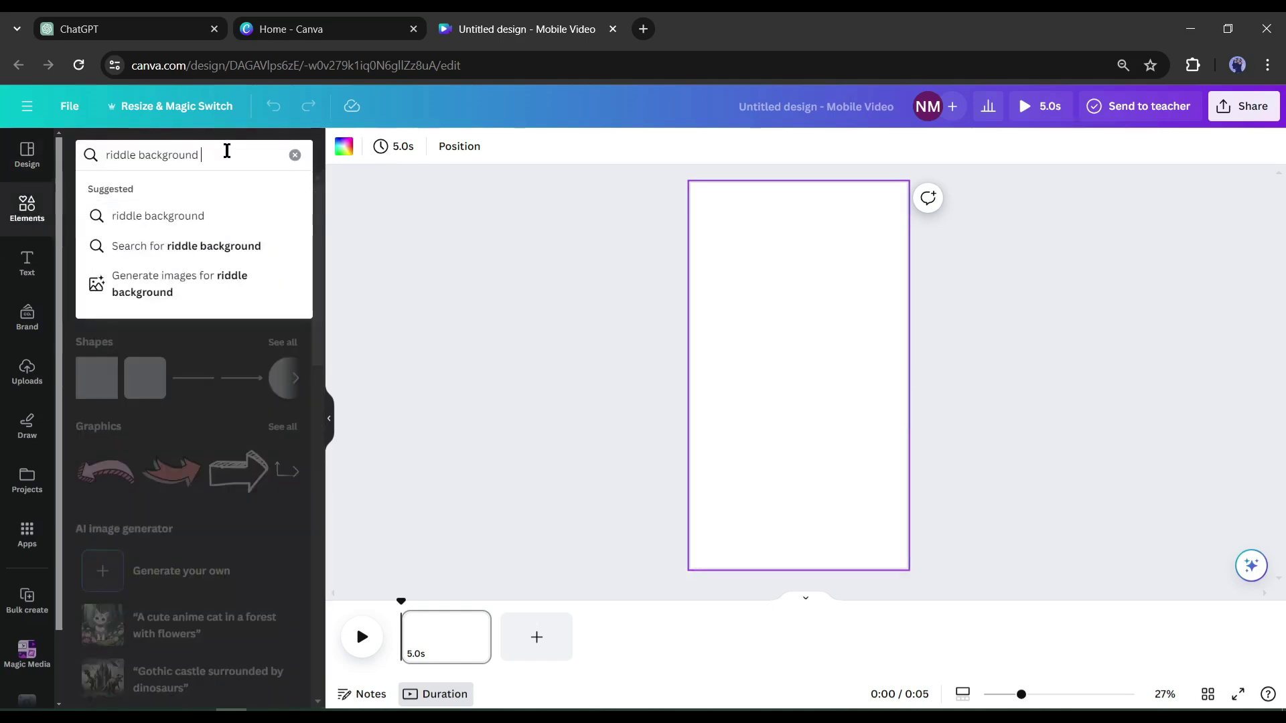
key("Return")
left_click(231, 191)
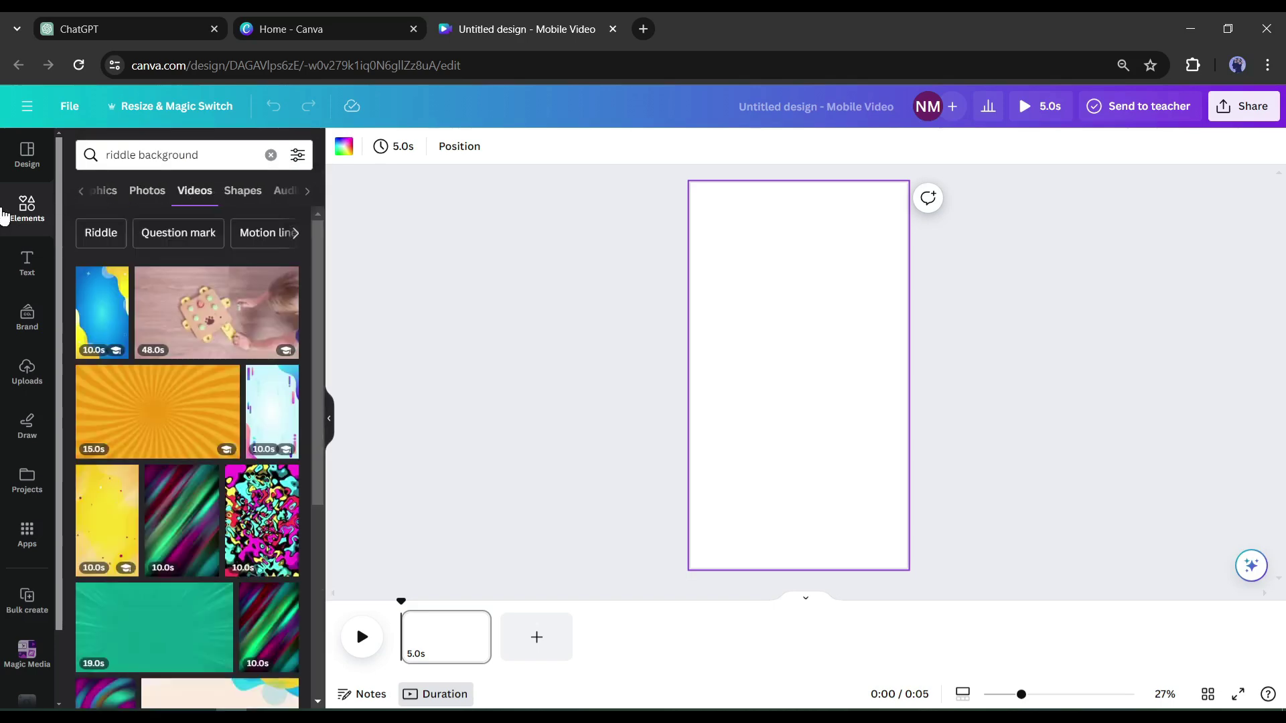
scroll(166, 395, "down", 1)
scroll(166, 395, "down", 6)
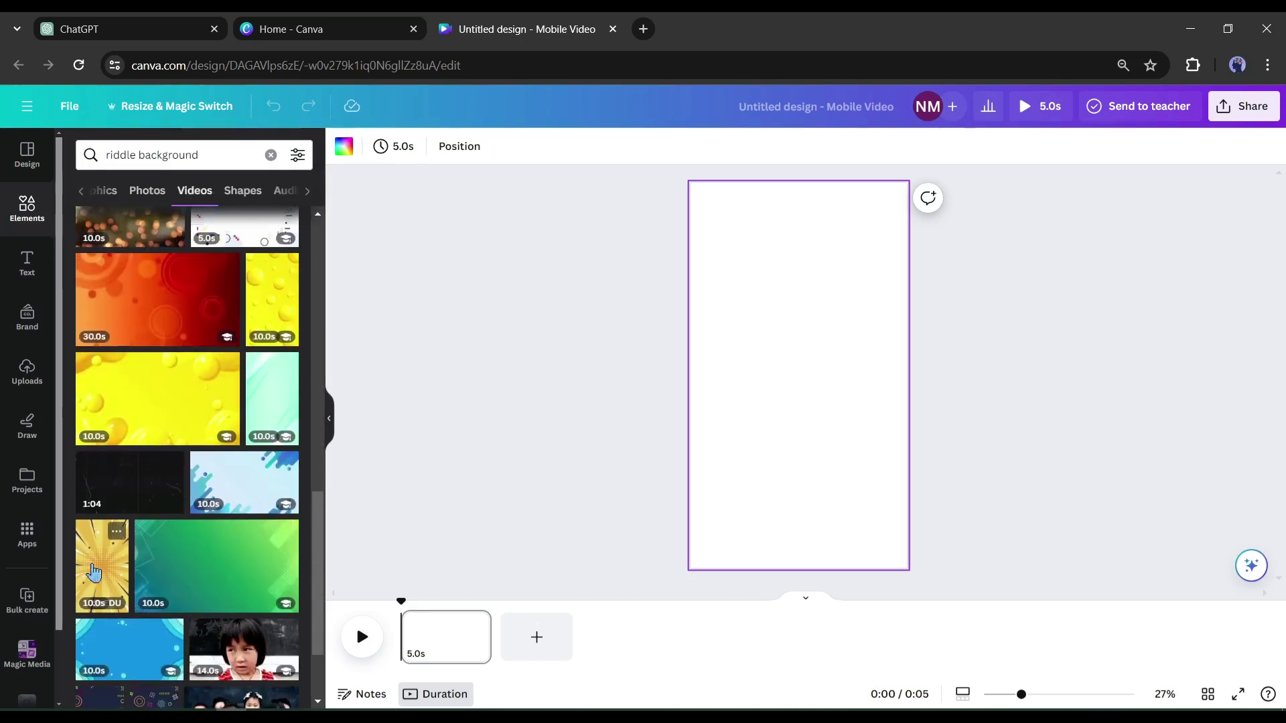
- Add the yellow sunburst video with stars to the page and enlarge it to cover the whole page
left_click(112, 574)
left_click_drag(808, 386, 787, 344)
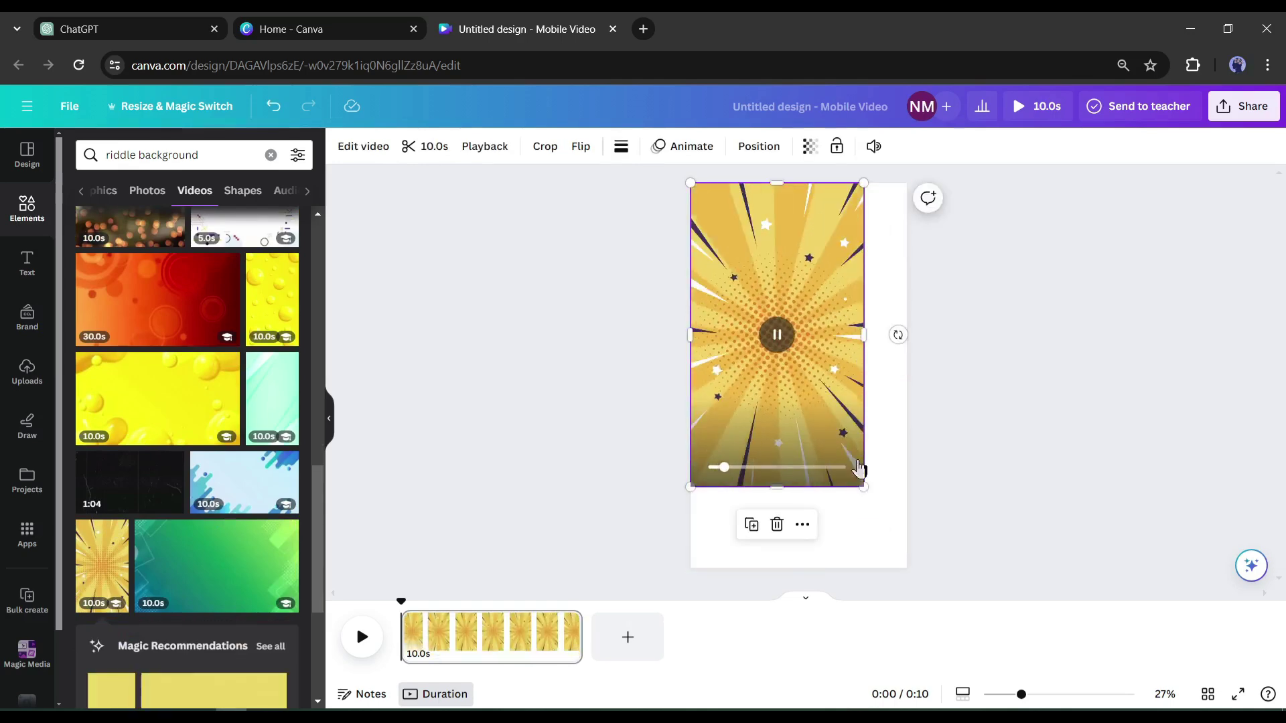
left_click_drag(864, 487, 909, 569)
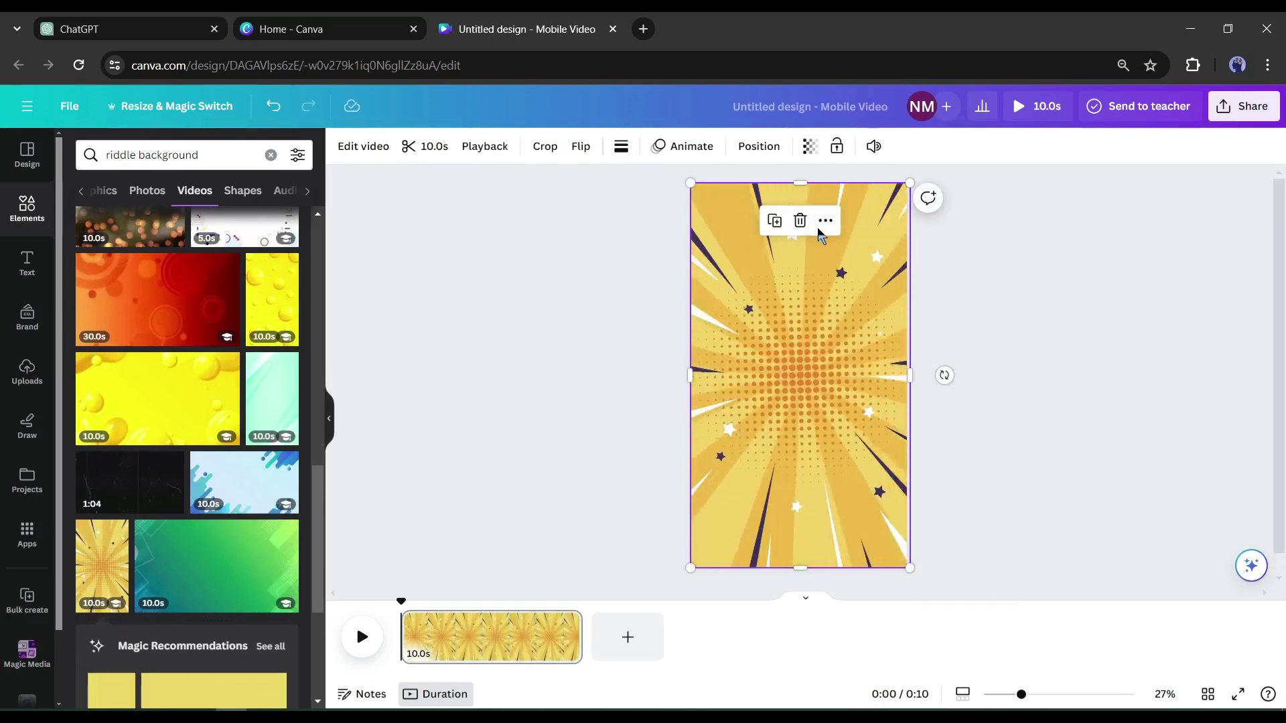
- Close the Canva home page and copy question 1, "When did World War II begin?", from the ChatGPT table
left_click(415, 29)
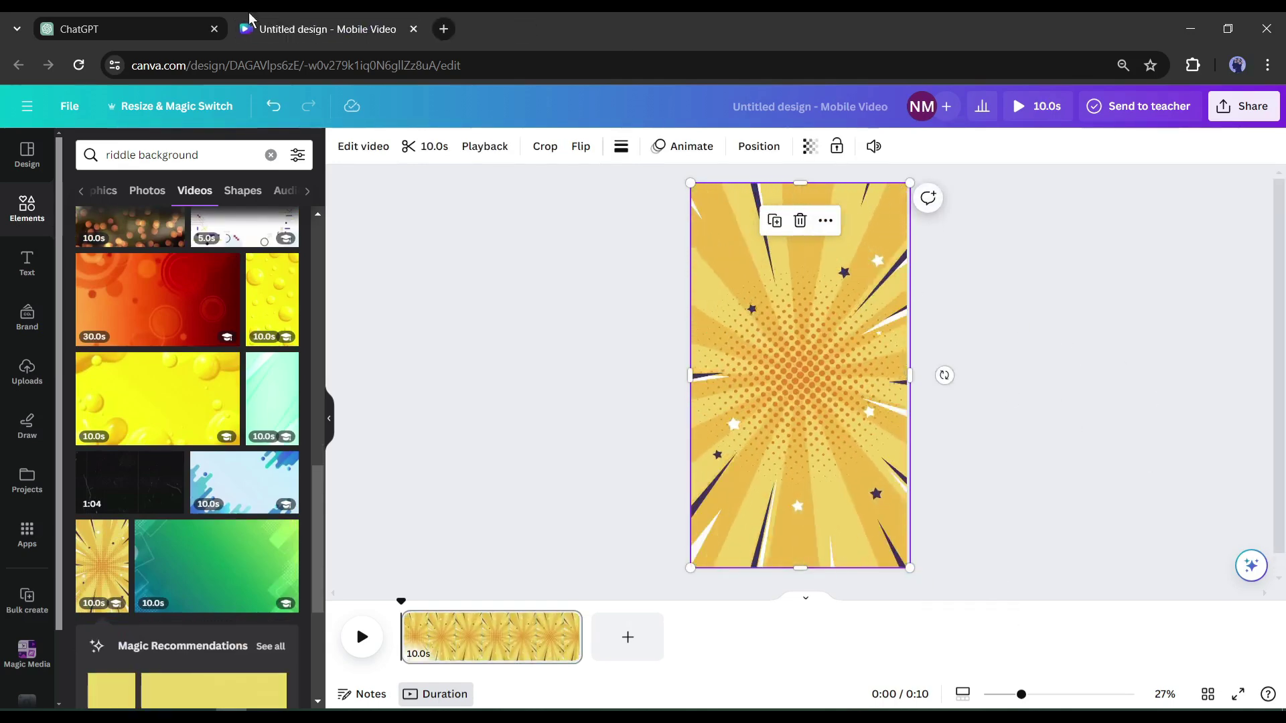
left_click(159, 22)
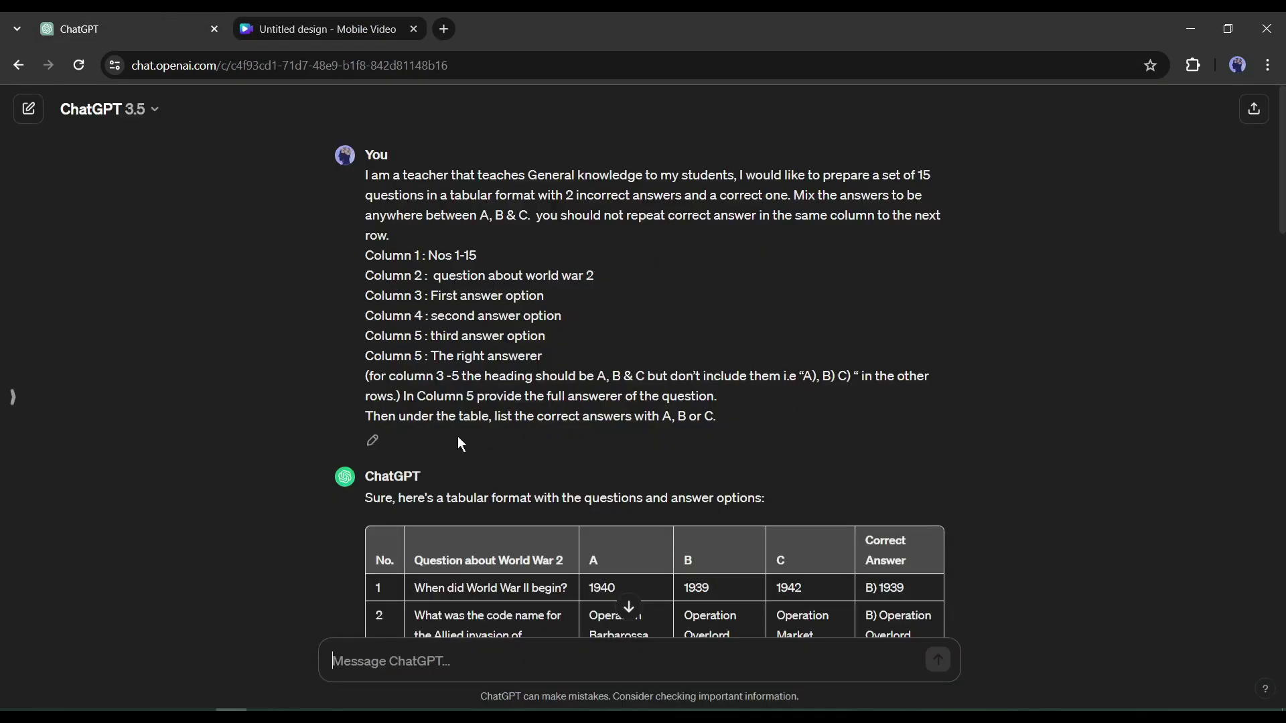
scroll(609, 449, "down", 3)
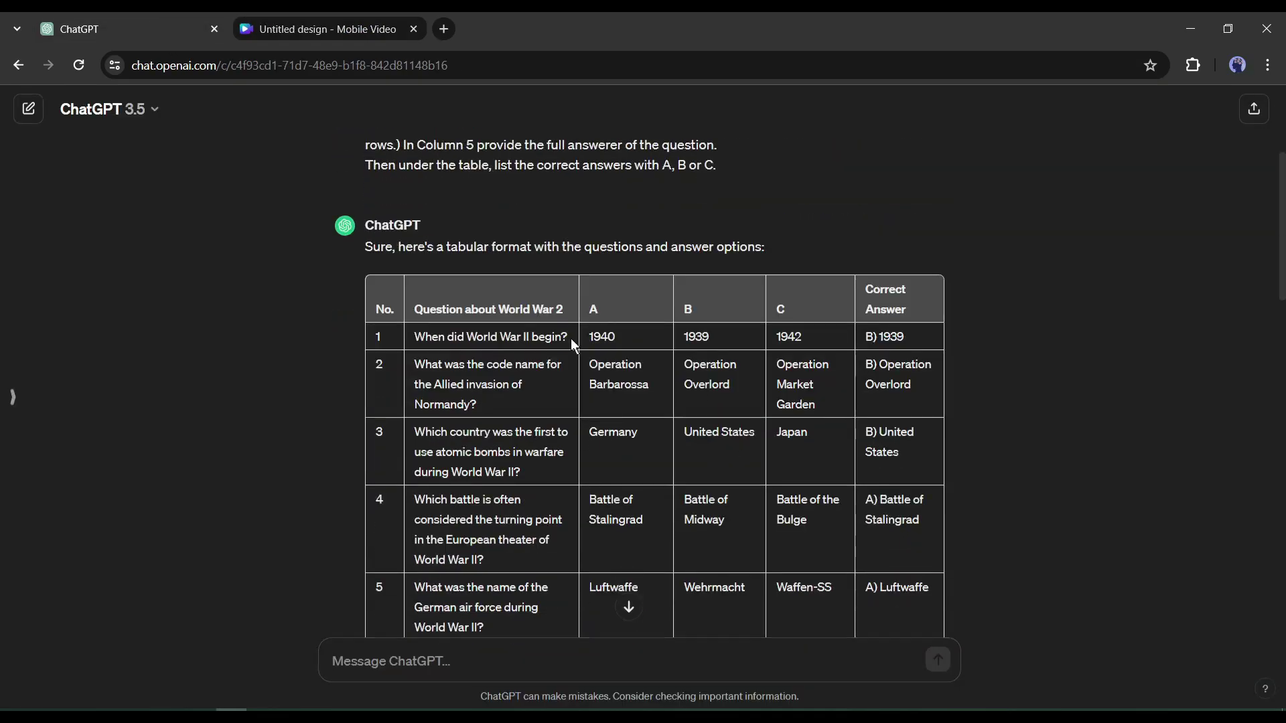
left_click_drag(571, 339, 414, 337)
right_click(414, 337)
left_click(440, 352)
- In the Canva design, add a subheading containing the copied question and place it near the top of the page
left_click(400, 28)
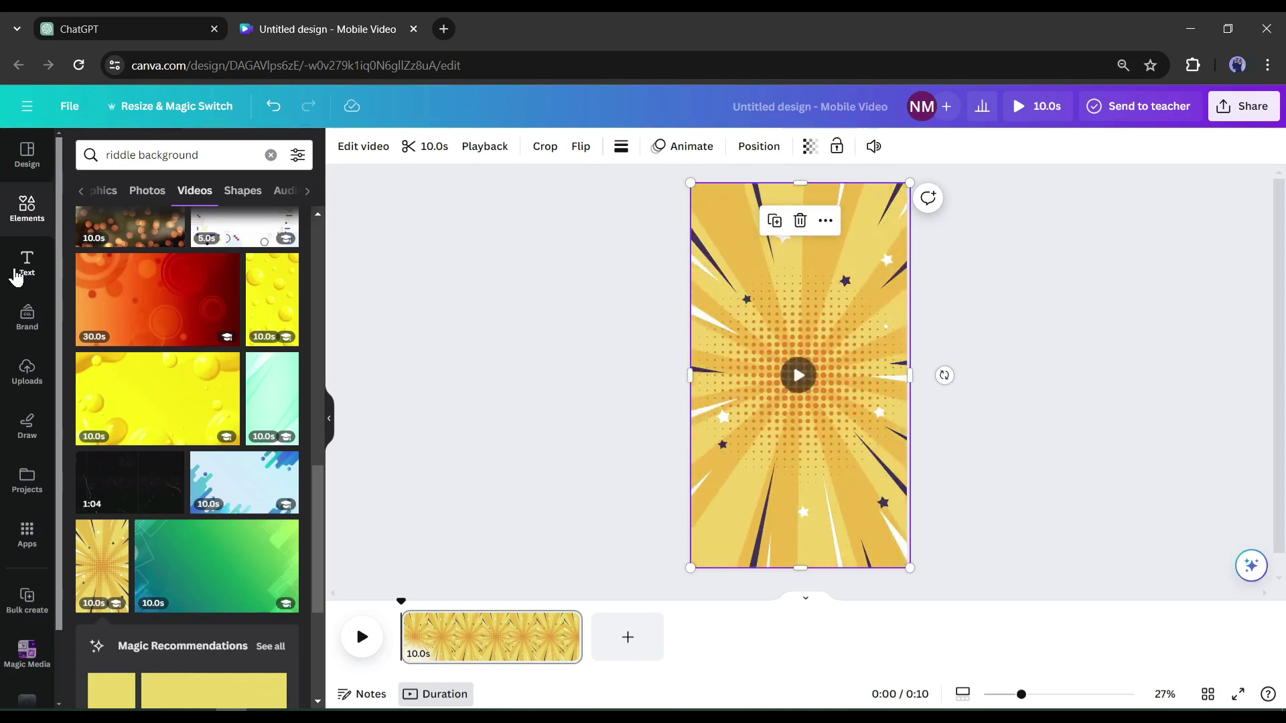
left_click(17, 276)
left_click(278, 353)
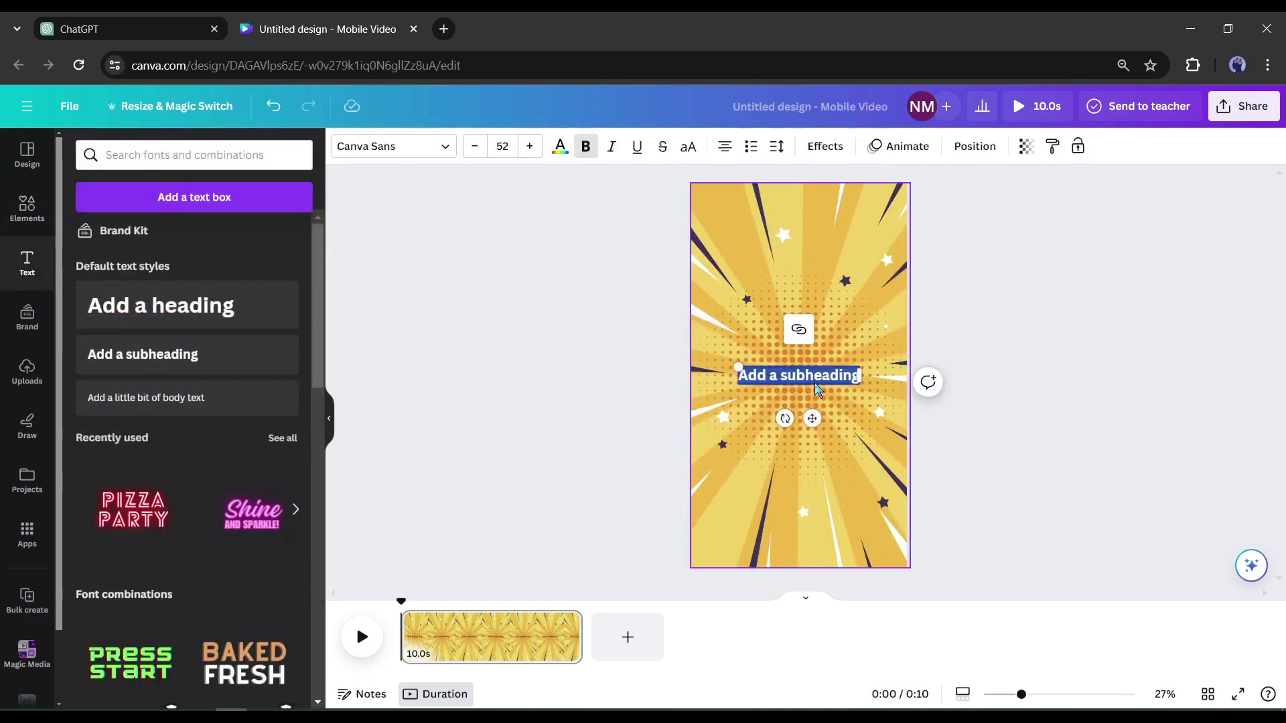
key("ctrl+v")
left_click(817, 408)
left_click_drag(850, 373, 851, 218)
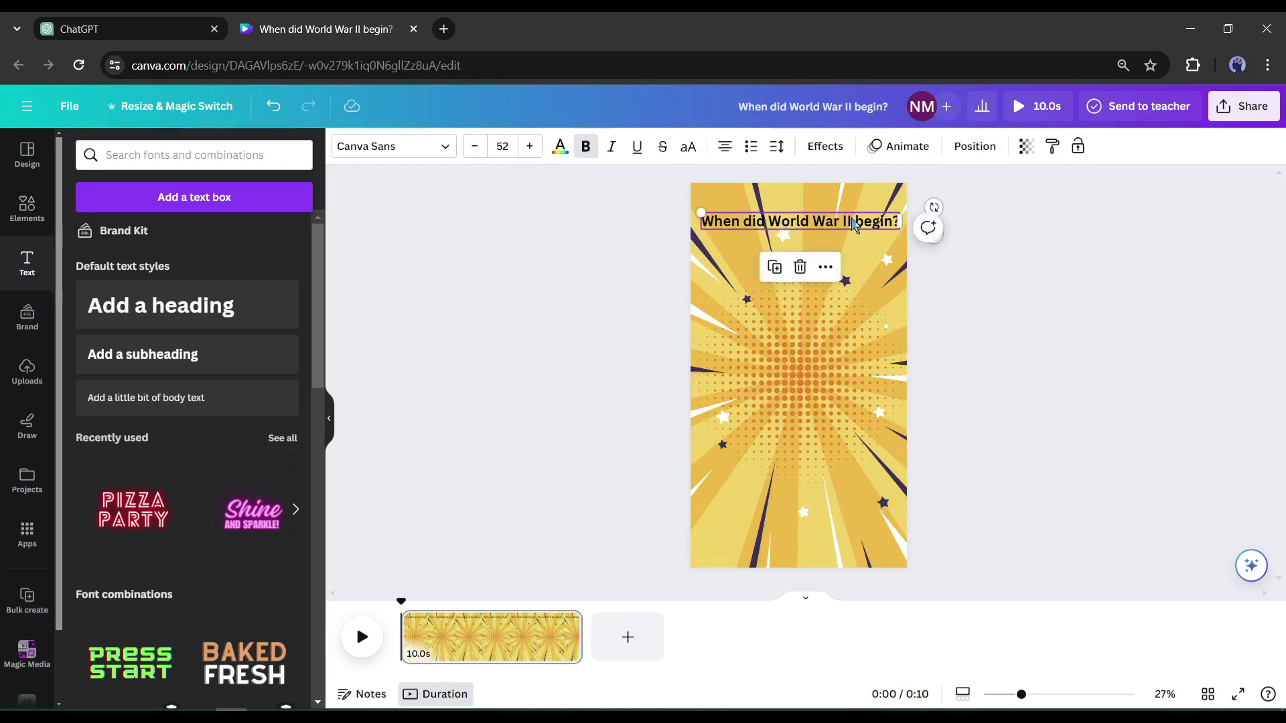
- Set the question text to size 70 and change its font to Code Pro
left_click(503, 146)
type("70")
key("Return")
left_click(394, 146)
left_click(134, 191)
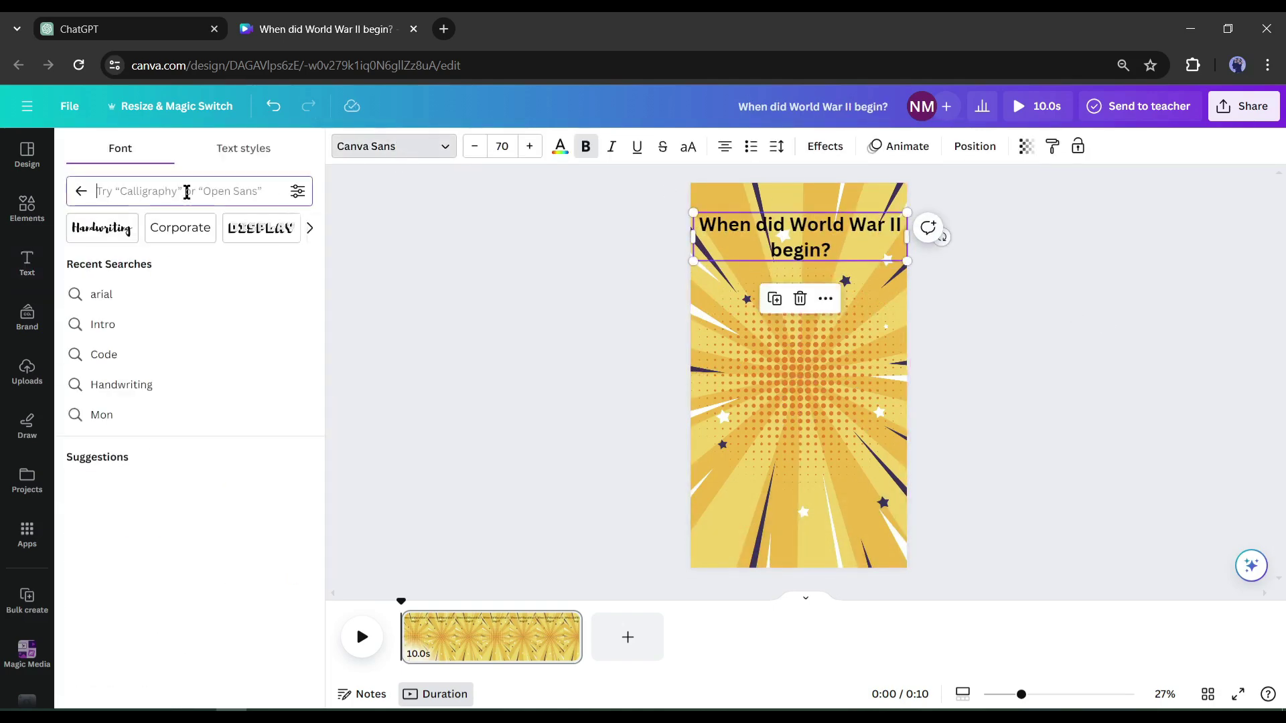
type("code")
left_click(135, 324)
- Colour the question text yellow and give it a black Background effect
left_click(560, 146)
left_click(82, 237)
left_click(111, 366)
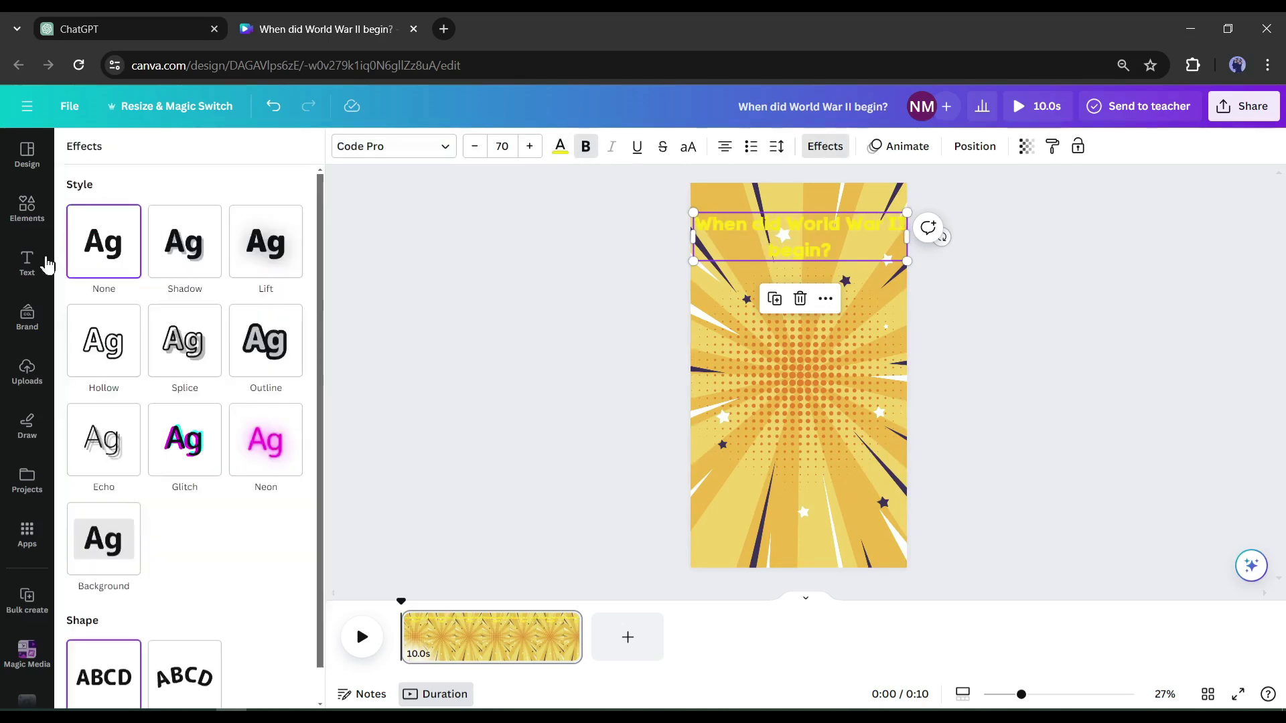
left_click(104, 536)
scroll(181, 528, "down", 1)
left_click(291, 661)
left_click(88, 614)
left_click(307, 219)
left_click_drag(185, 553, 111, 553)
left_click(978, 339)
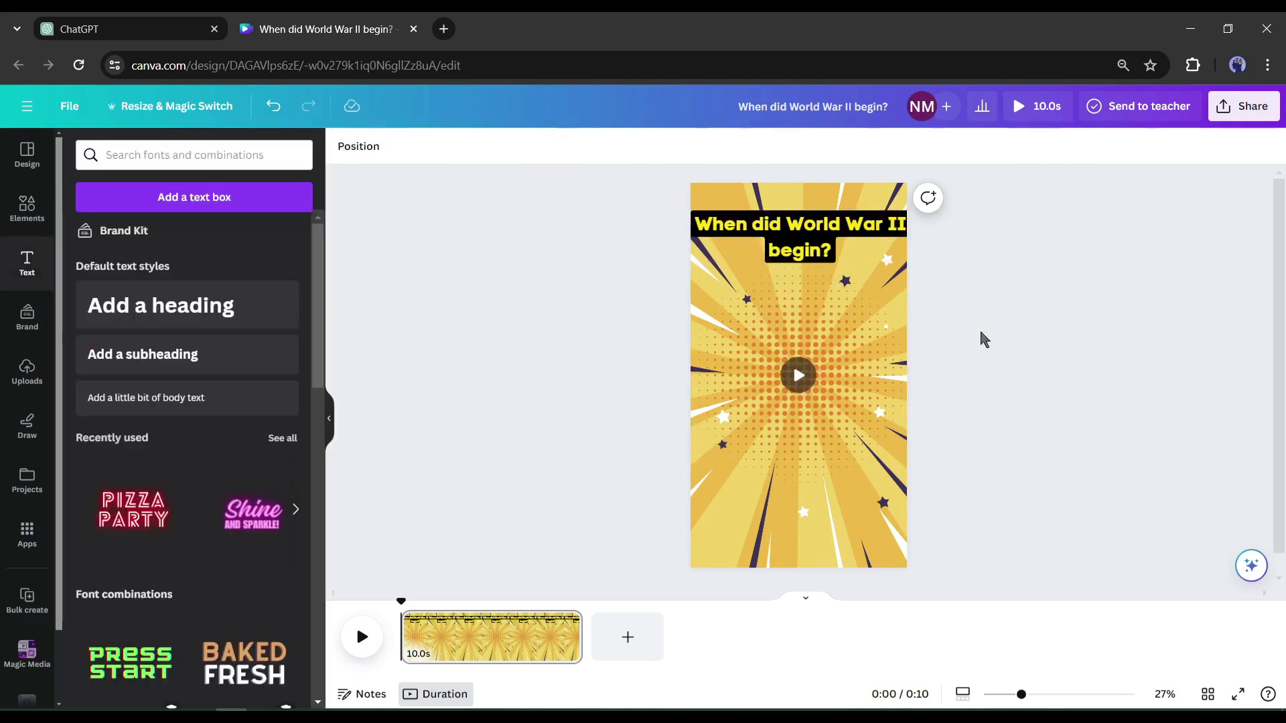
left_click(821, 224)
left_click(1040, 259)
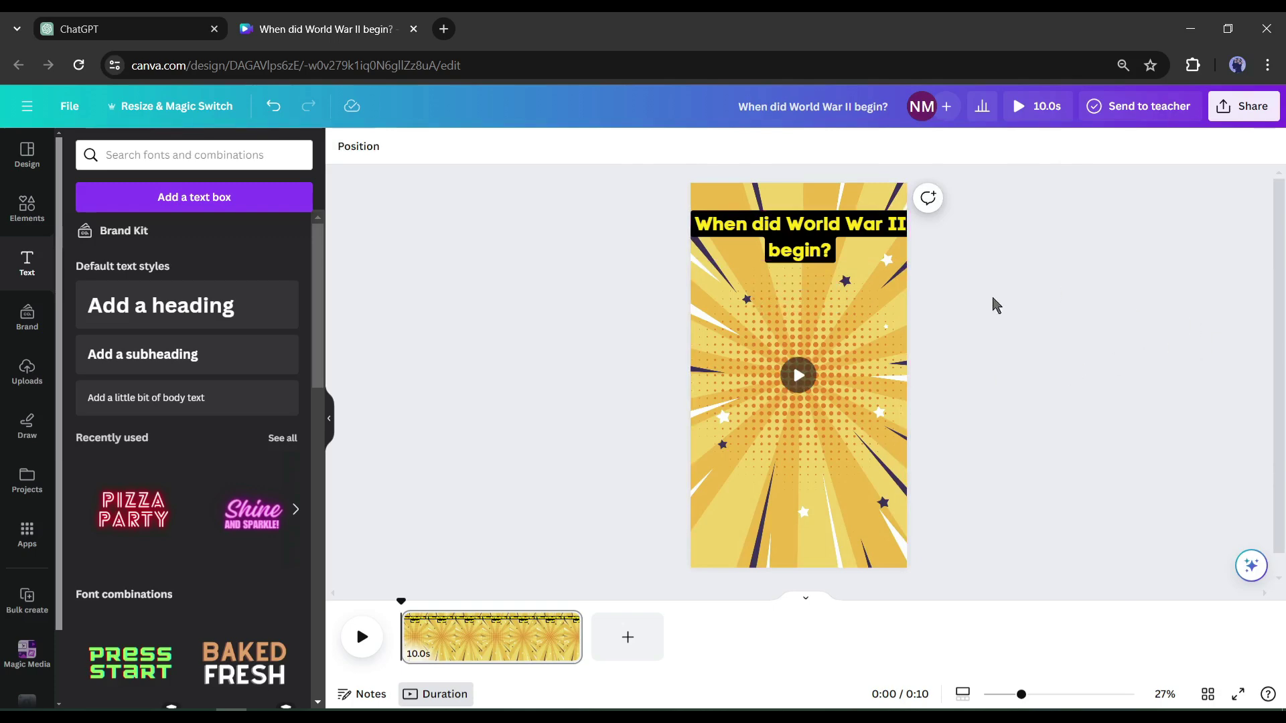
- Add a circle shape and move it to the left side of the page, about halfway down
left_click(26, 209)
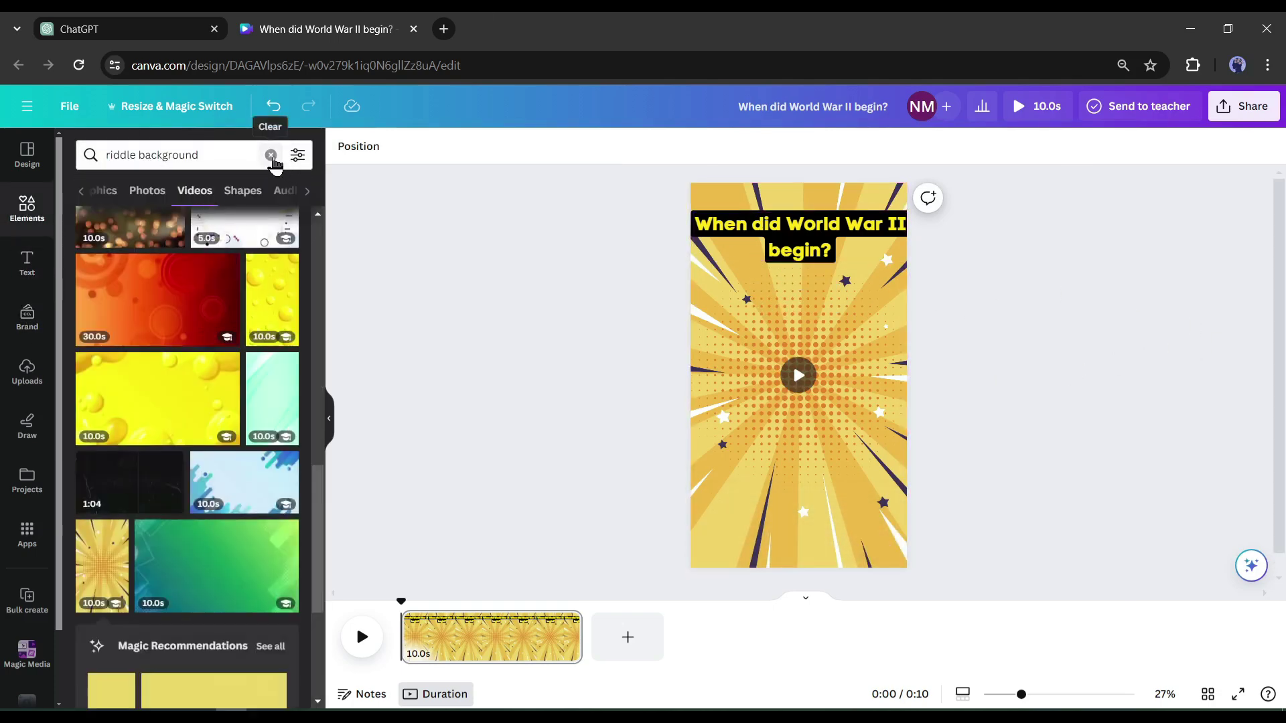
left_click(271, 155)
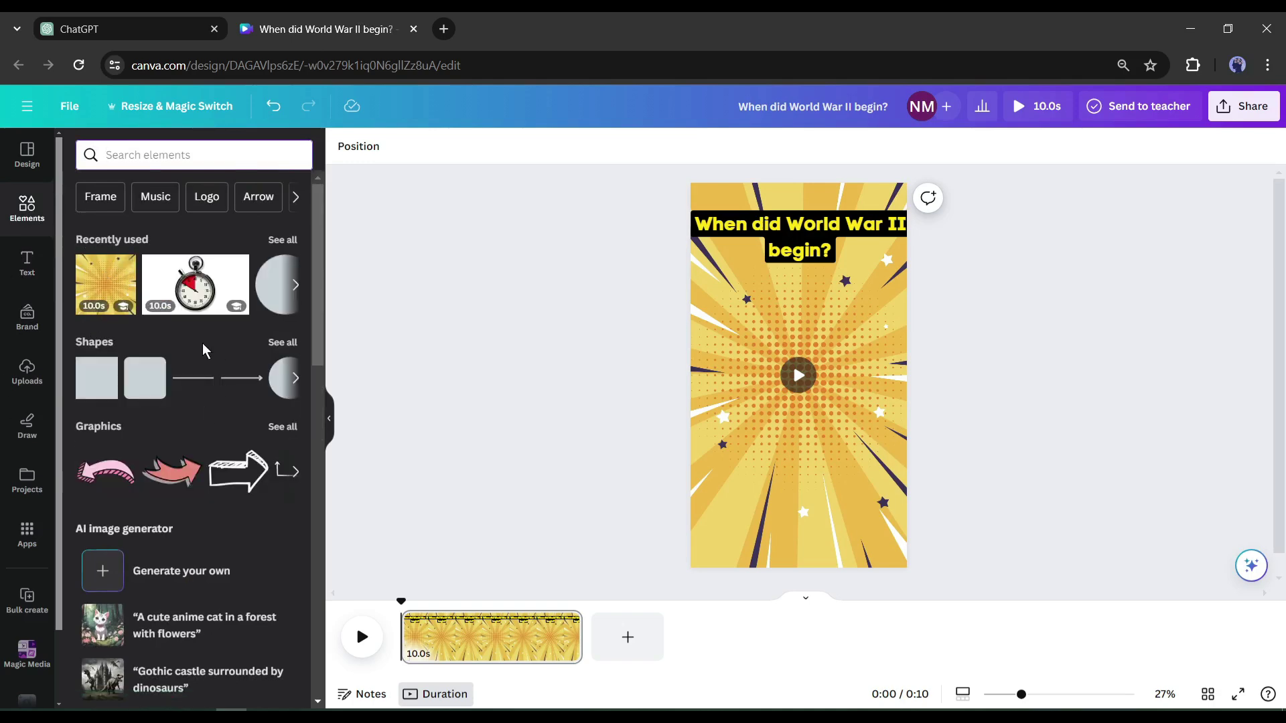
left_click(288, 348)
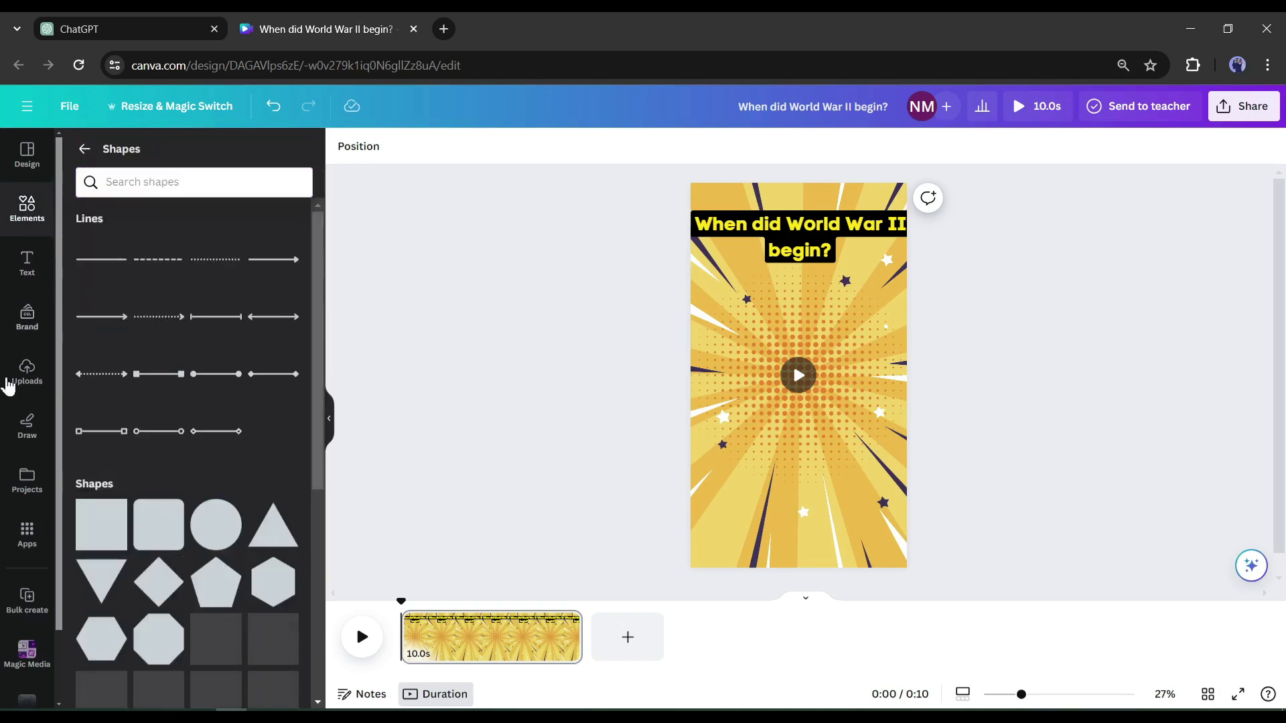
left_click(216, 539)
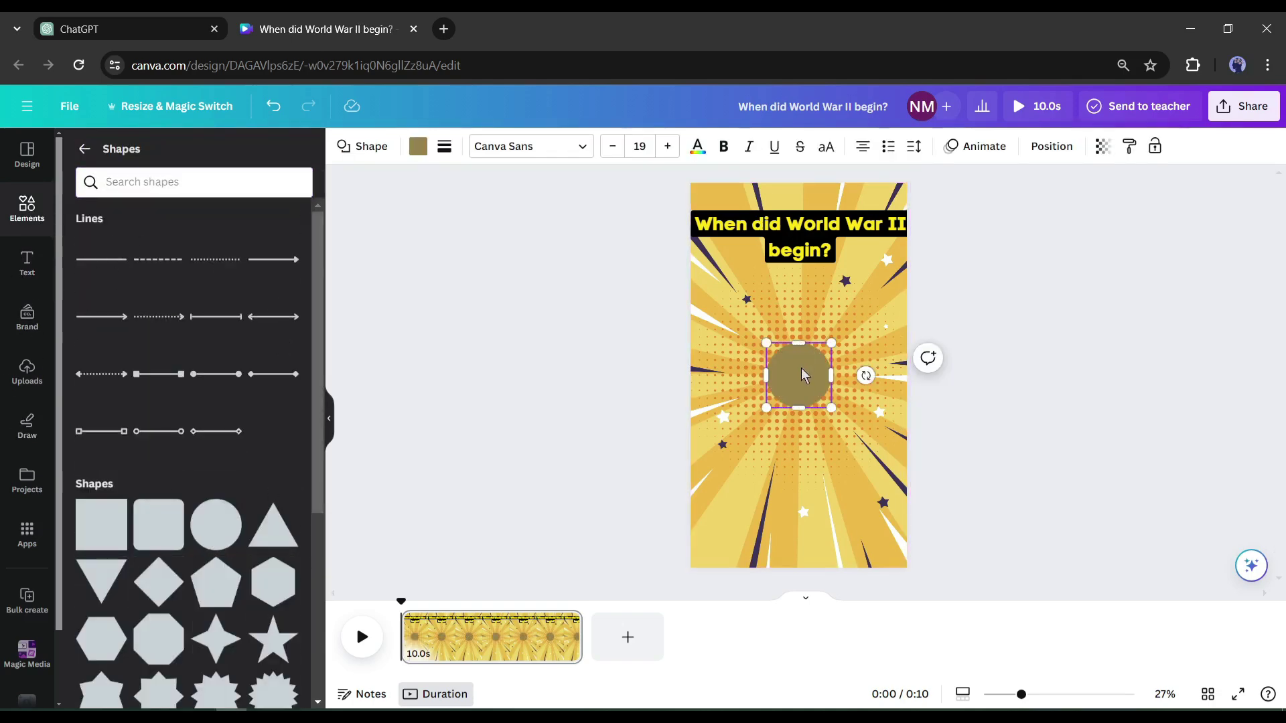
left_click_drag(809, 373, 748, 397)
- Add a heading reading "A" and place it over the circle
left_click(27, 276)
left_click(161, 306)
type("A")
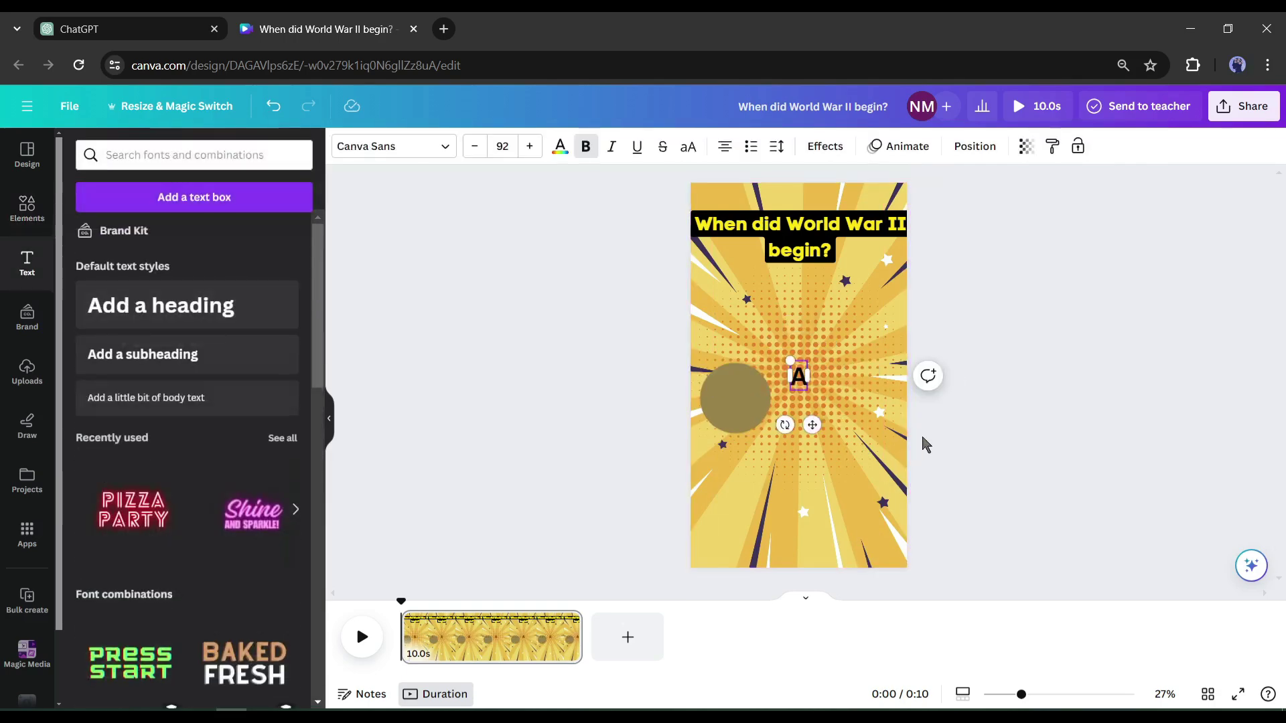
left_click(921, 436)
left_click(802, 429)
key("ctrl+z")
double_click(830, 379)
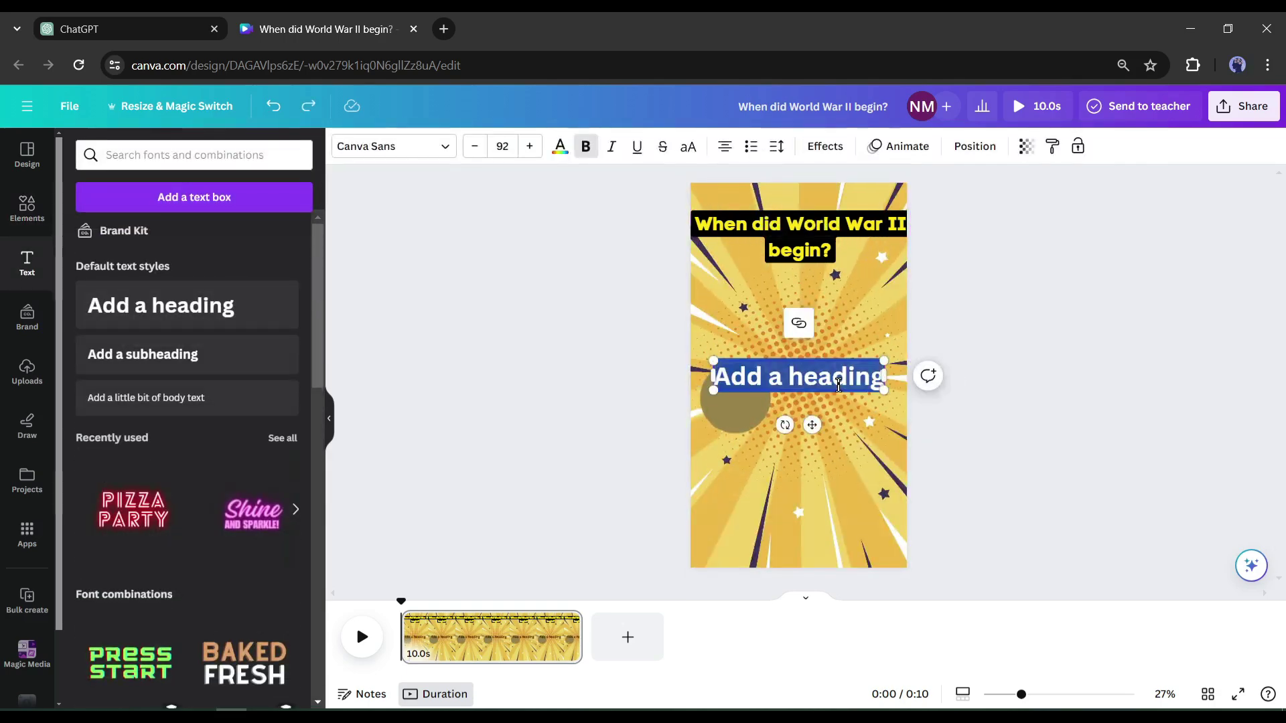
type("A")
left_click_drag(809, 376, 715, 405)
- Recolour the circle red and fit it against the page's left edge with the letter A centred on it at size 125
left_click(418, 146)
left_click(82, 470)
left_click(722, 428)
left_click(714, 397)
left_click(780, 420)
left_click(760, 411)
left_click(715, 400)
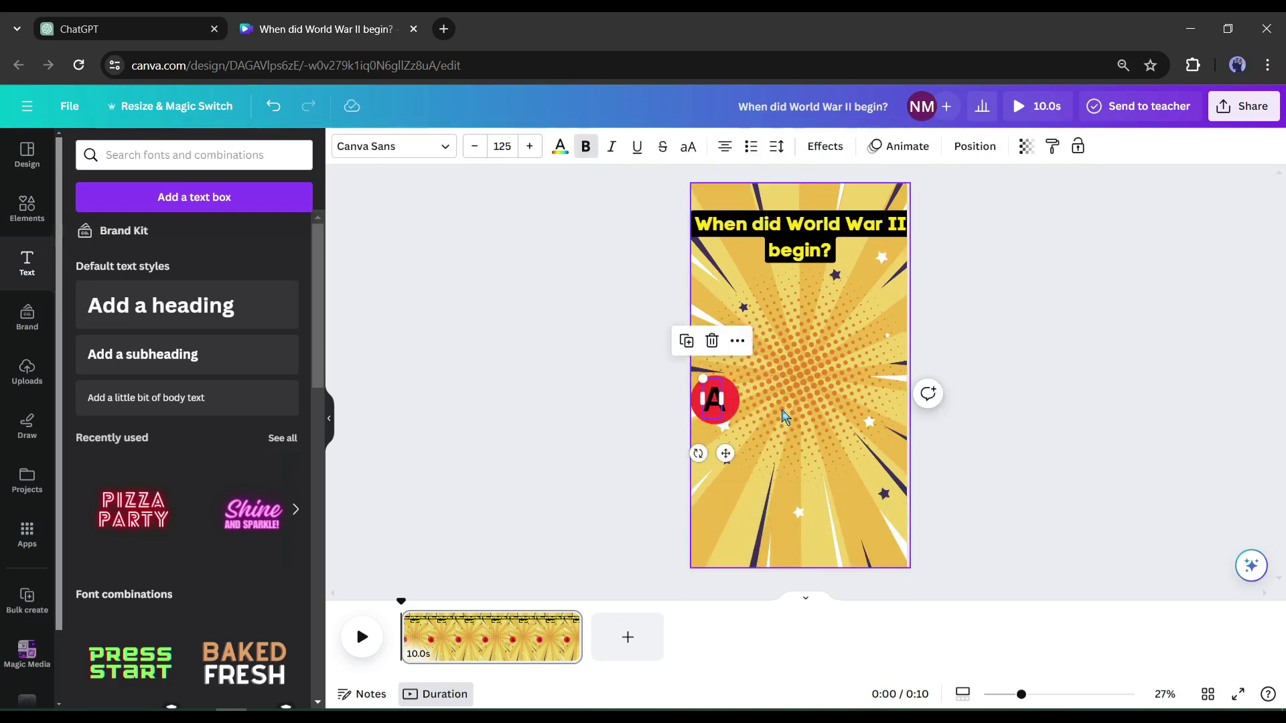
left_click(396, 393)
- Add a rounded square and reshape it into a thin bar running from the red circle to the page's right edge
left_click(27, 209)
scroll(15, 517, "down", 1)
left_click(159, 535)
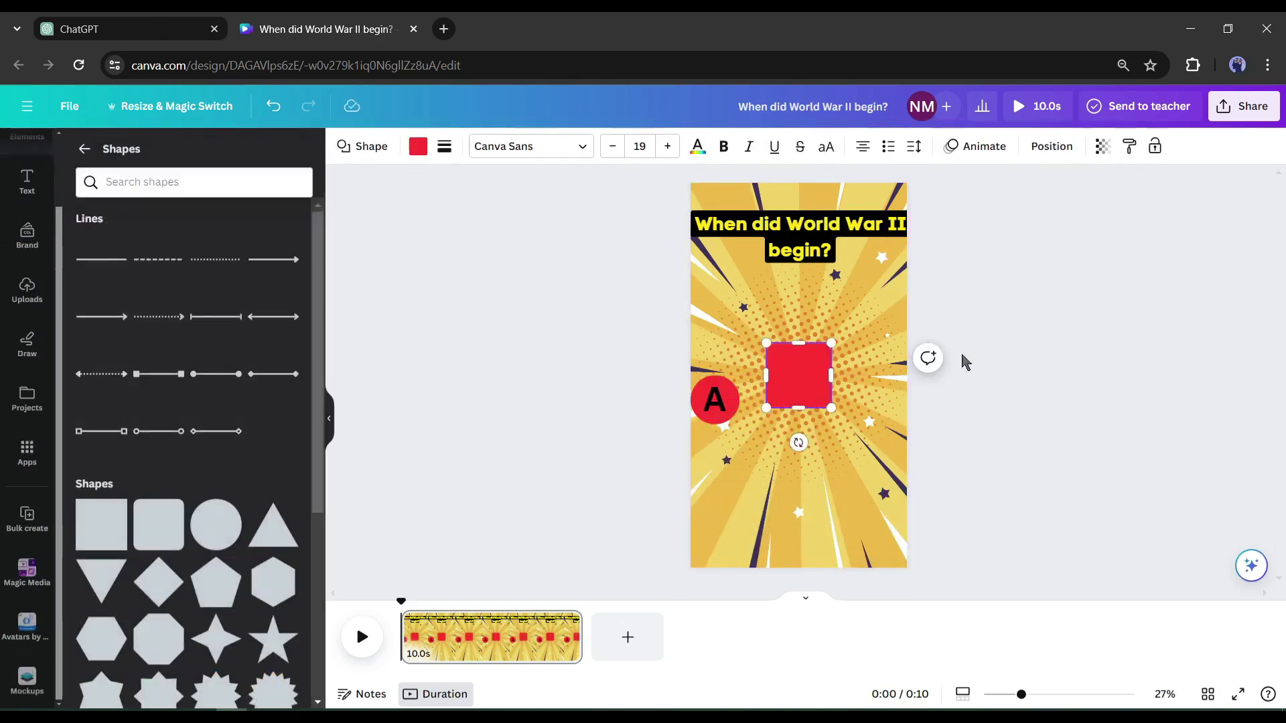
left_click_drag(799, 342, 907, 400)
- Duplicate the letter A and place the copy on the red bar beside the circle
left_click(713, 412)
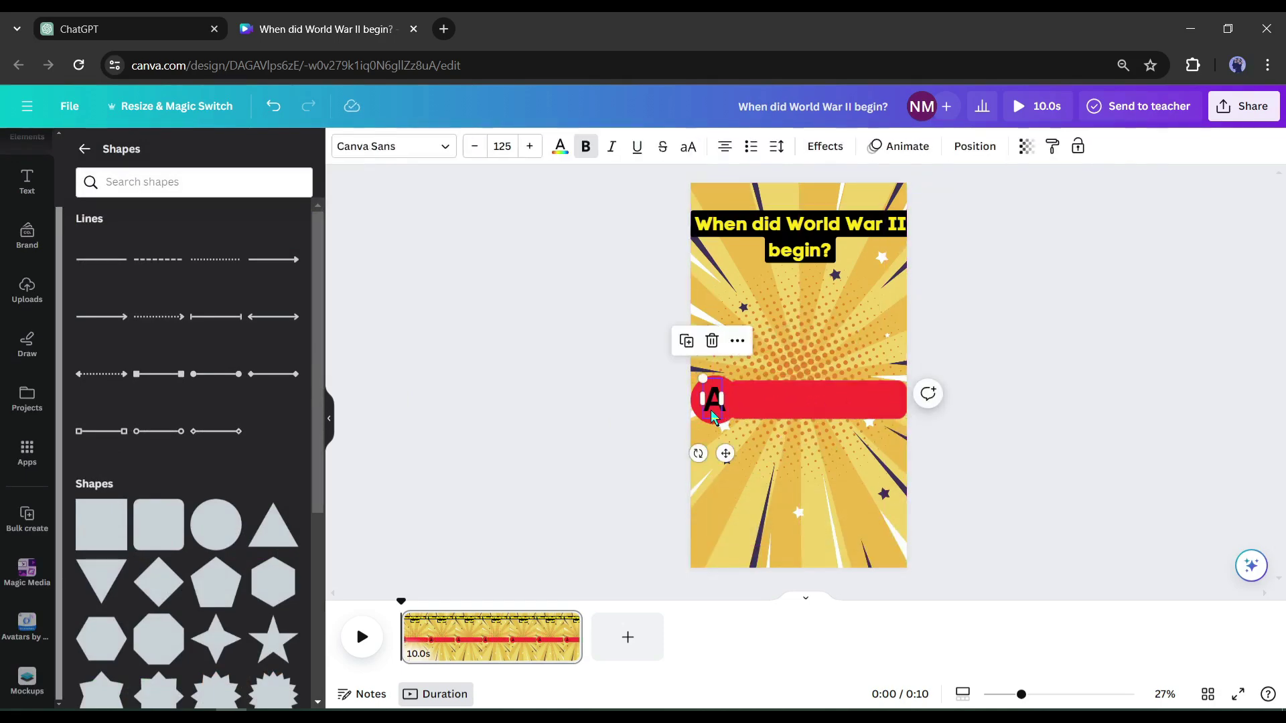
key("ctrl+d")
left_click_drag(718, 405, 754, 403)
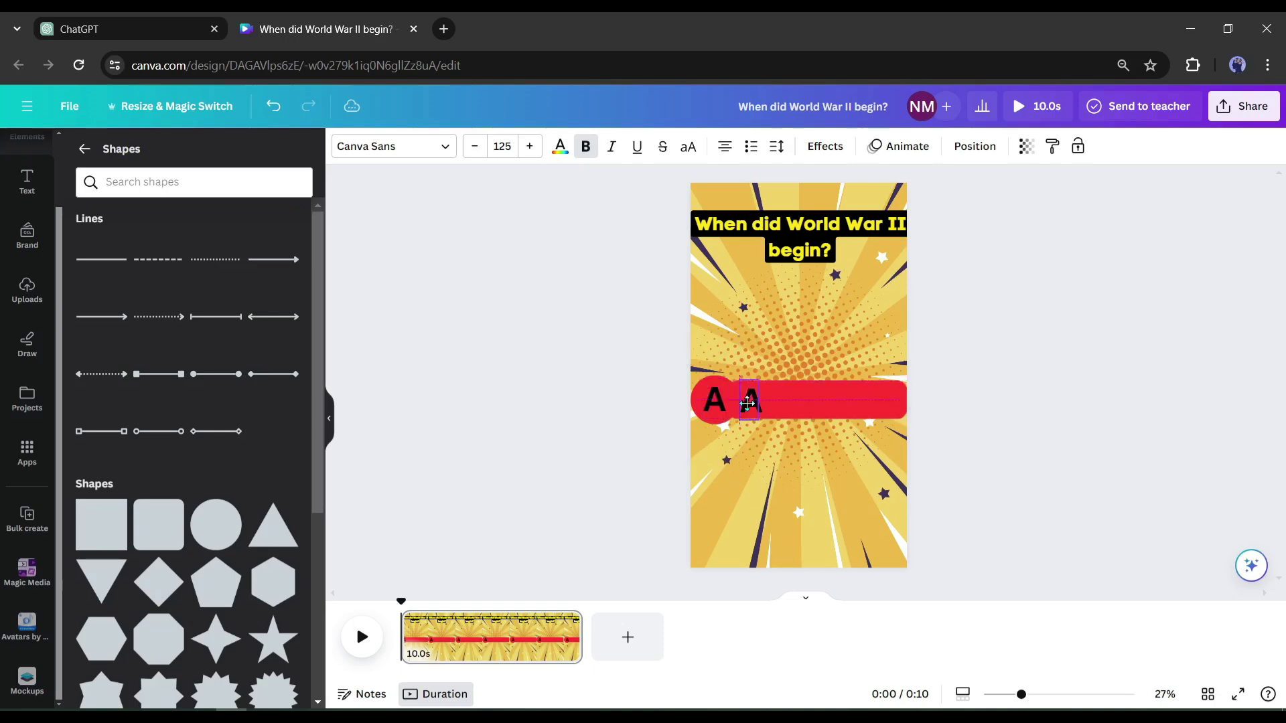
- Replace the copied letter with question 1's option A from the ChatGPT table, 1940, in a left-aligned text box spanning the bar
left_click(111, 25)
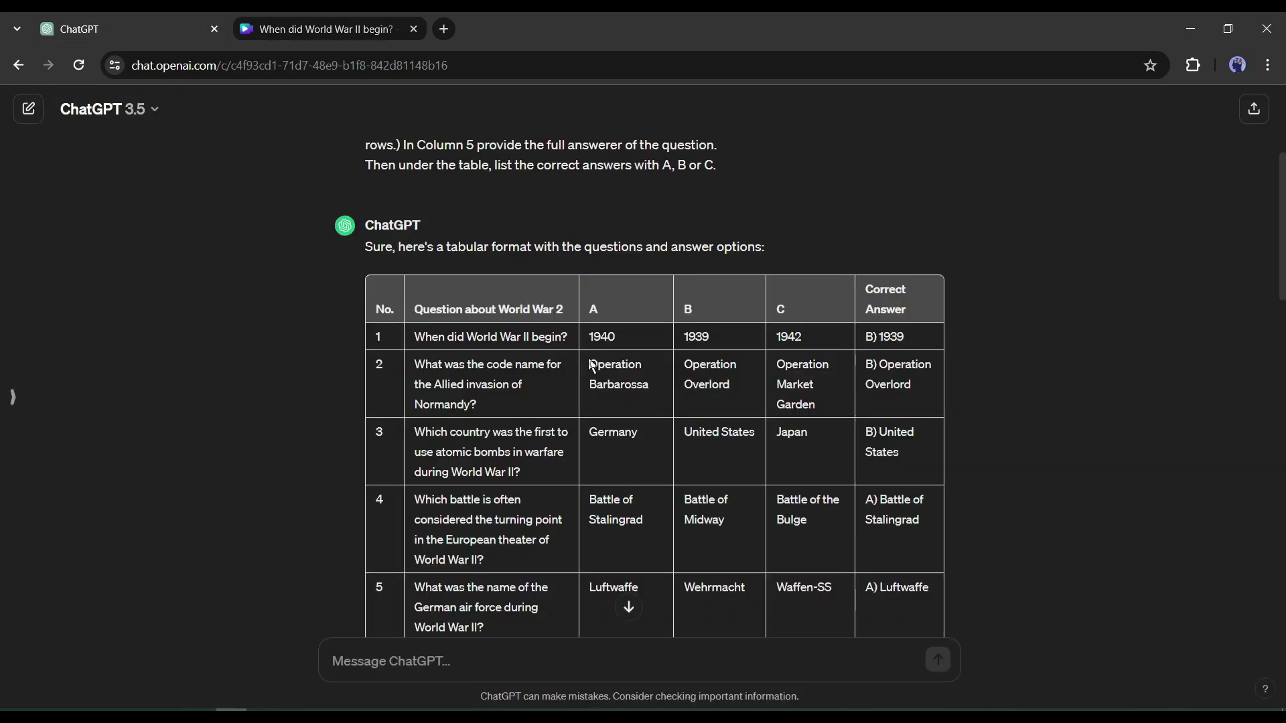
left_click(327, 29)
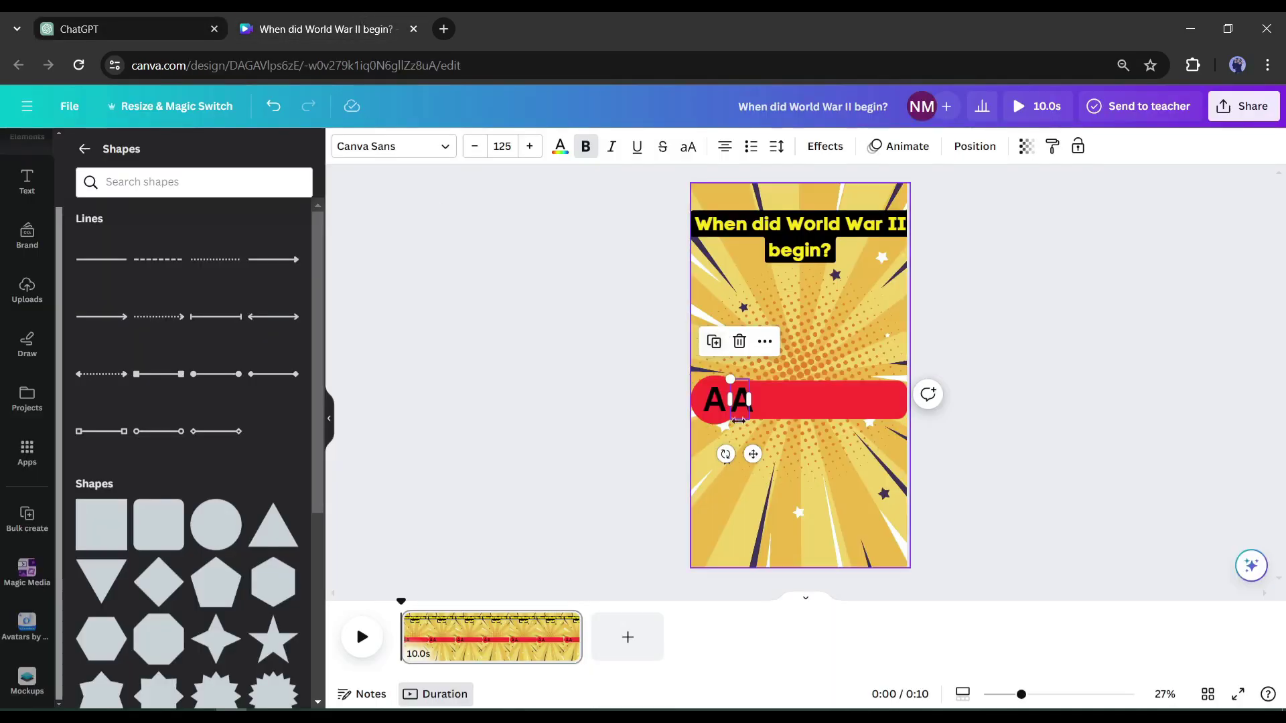
double_click(739, 403)
type("1940")
left_click_drag(755, 464, 931, 452)
left_click(725, 146)
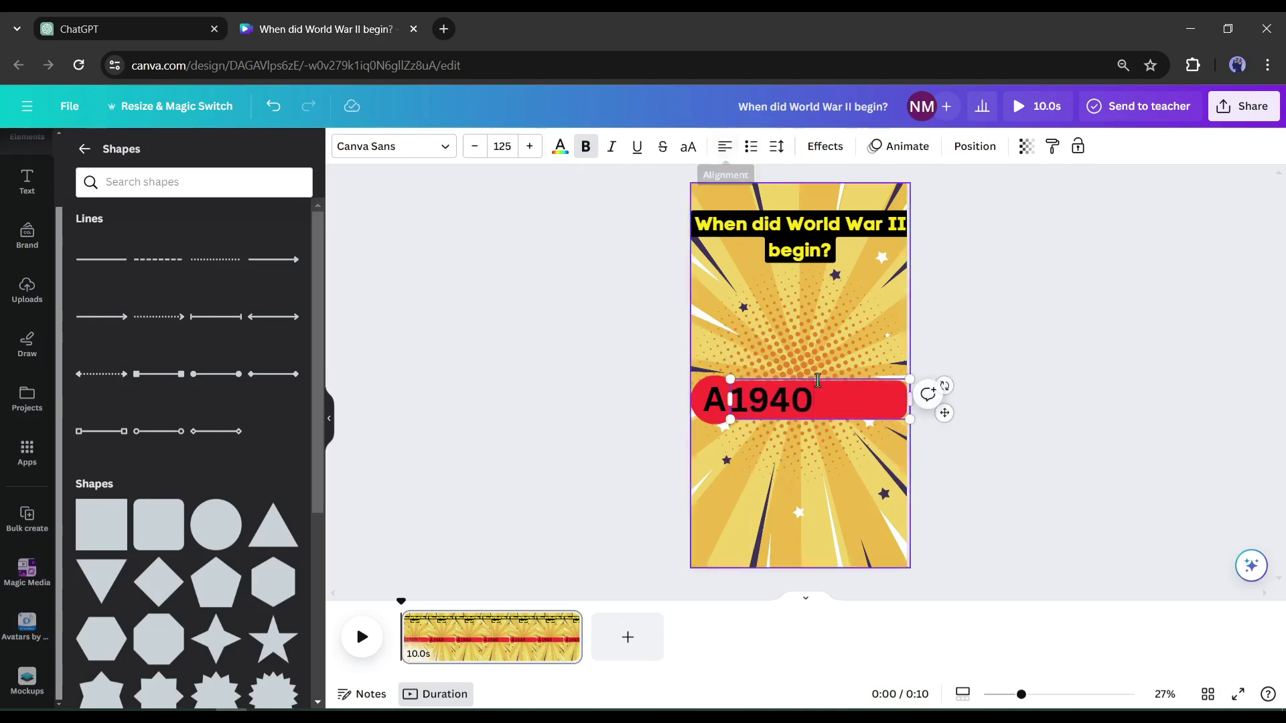
- Set the 1940 answer text to size 50 and centre it vertically on the red bar
left_click(498, 147)
key("Return")
left_click(953, 436)
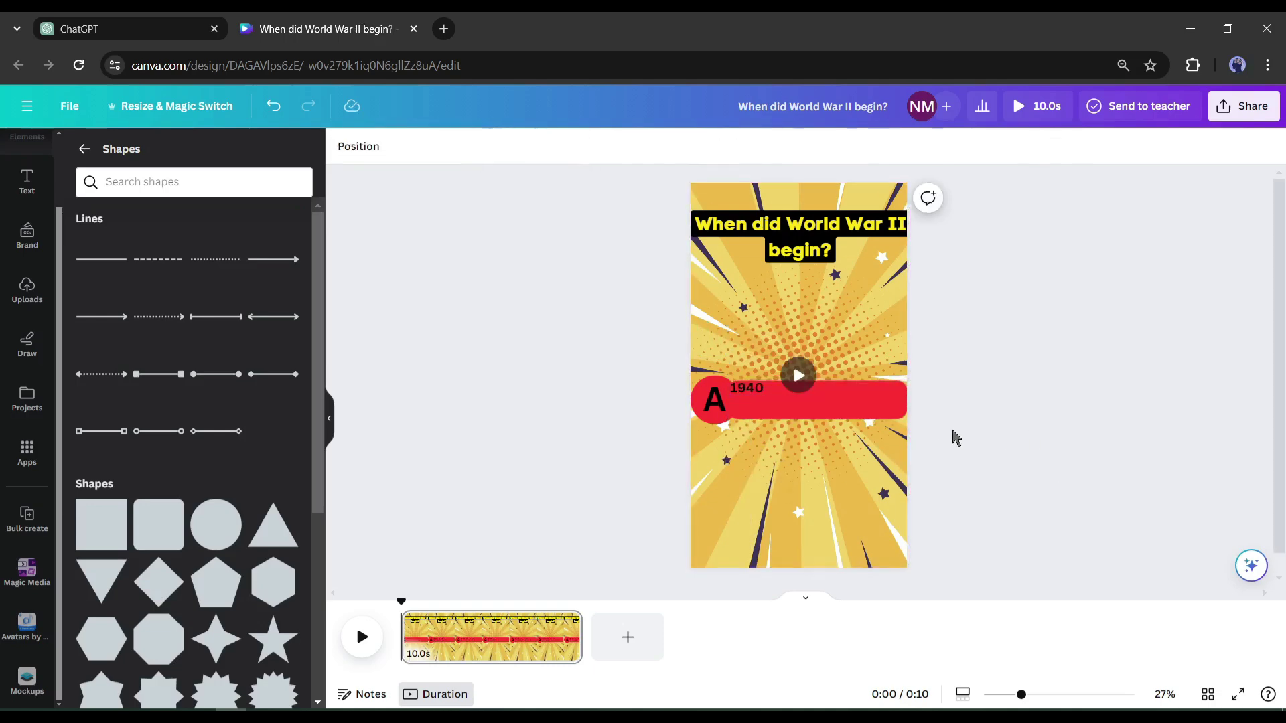
left_click(754, 402)
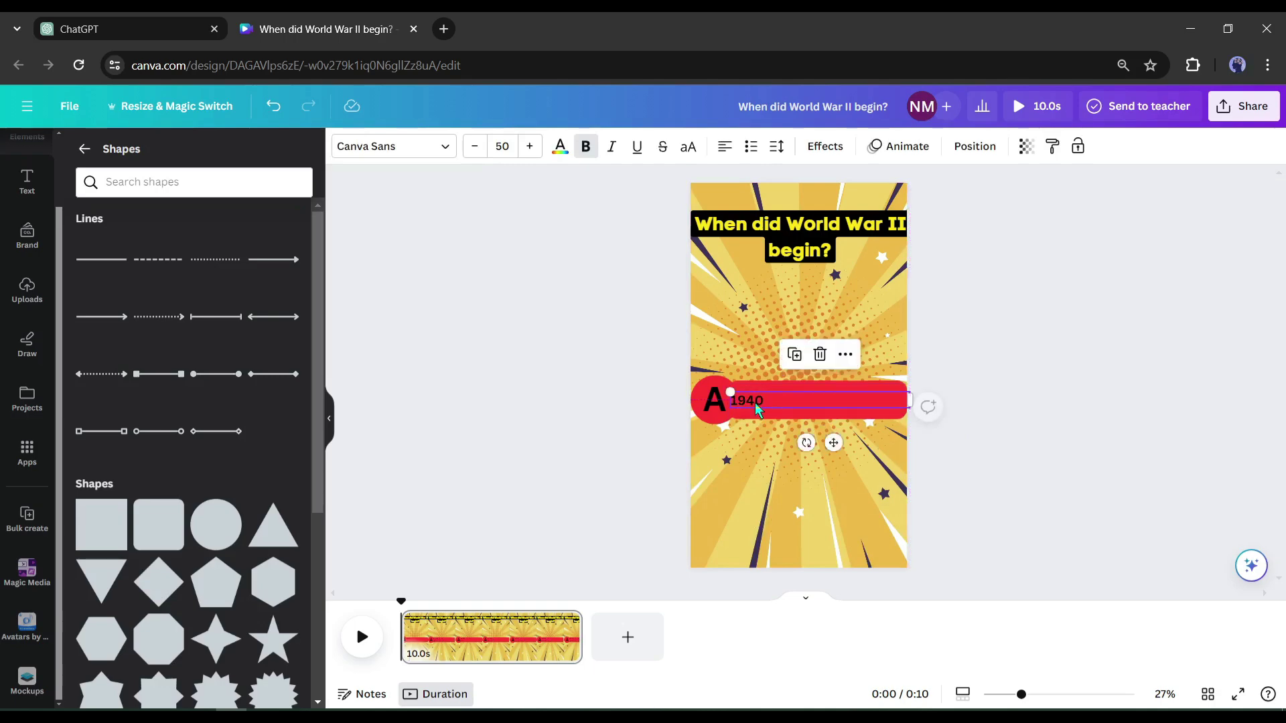
- Test the fit of the answer text box with question 2's option C from the ChatGPT table, Operation Market Garden
left_click(127, 29)
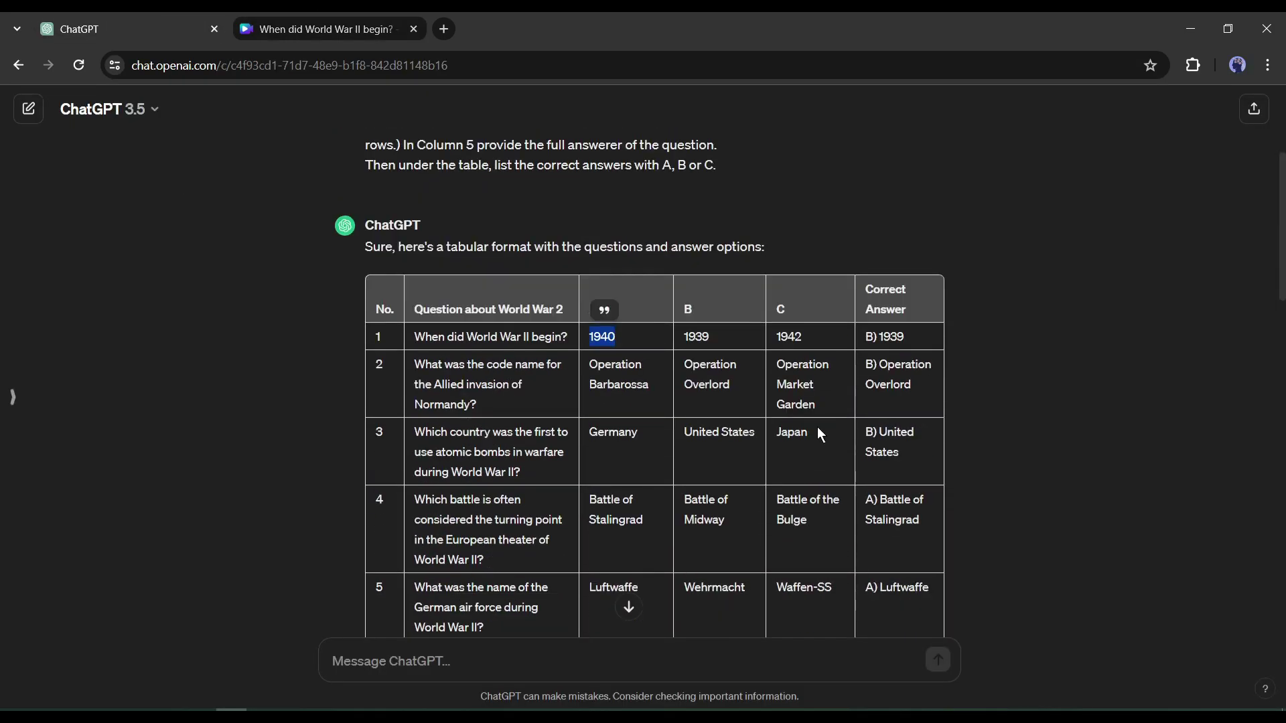
key("ctrl+c")
left_click(325, 29)
double_click(863, 395)
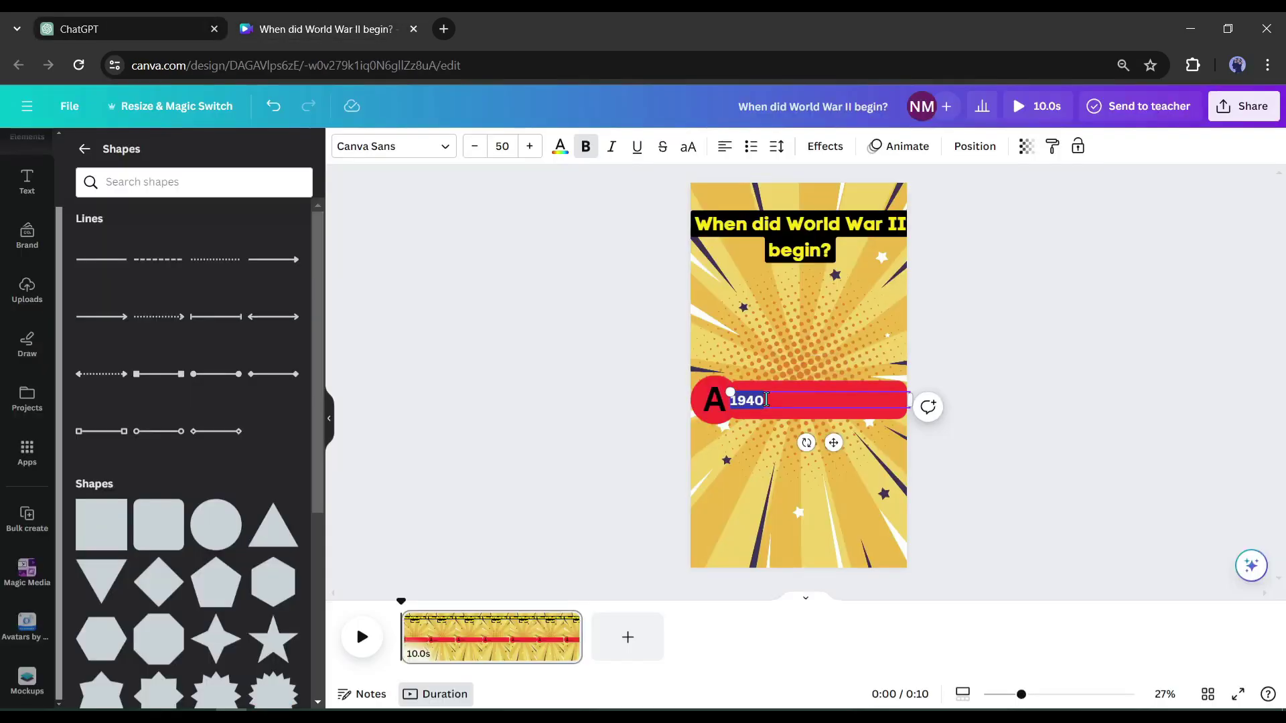
key("ctrl+v")
left_click(1091, 434)
left_click(819, 389)
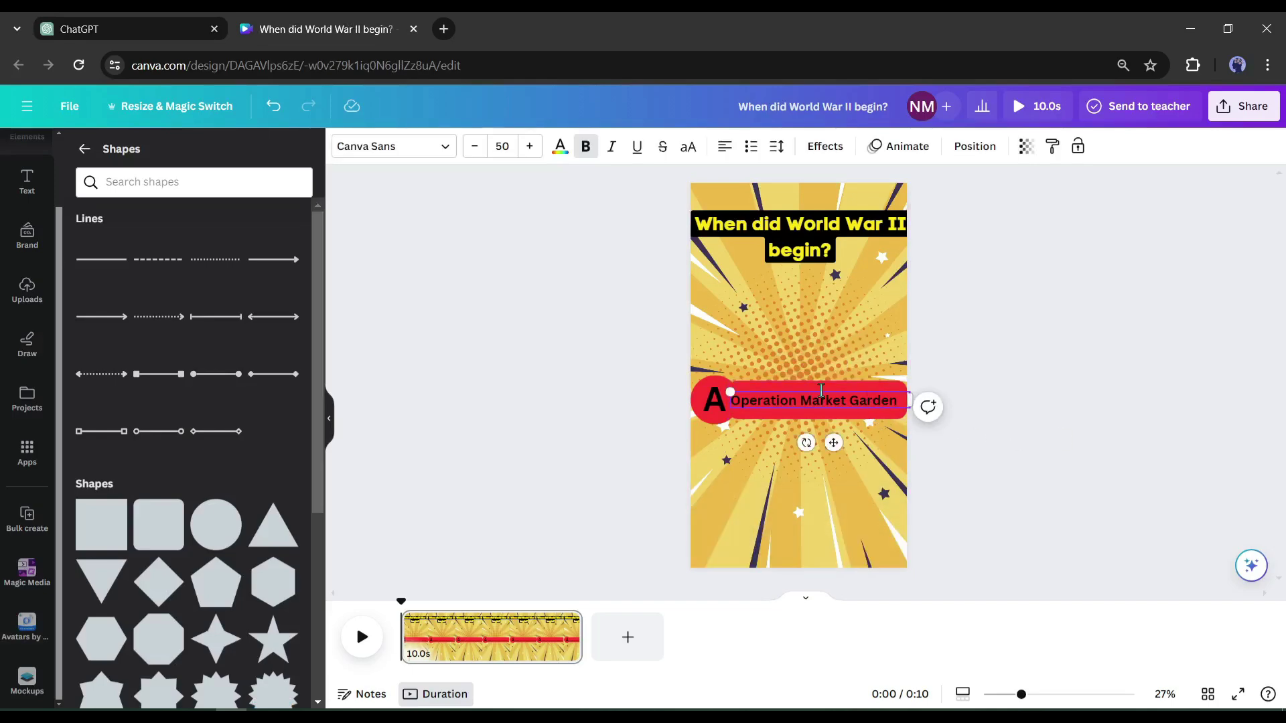
- Copy question 1's option A, 1940, from the ChatGPT table and put it back in the answer text box
key("ctrl+Tab")
double_click(601, 336)
key("ctrl+c")
key("ctrl+Tab")
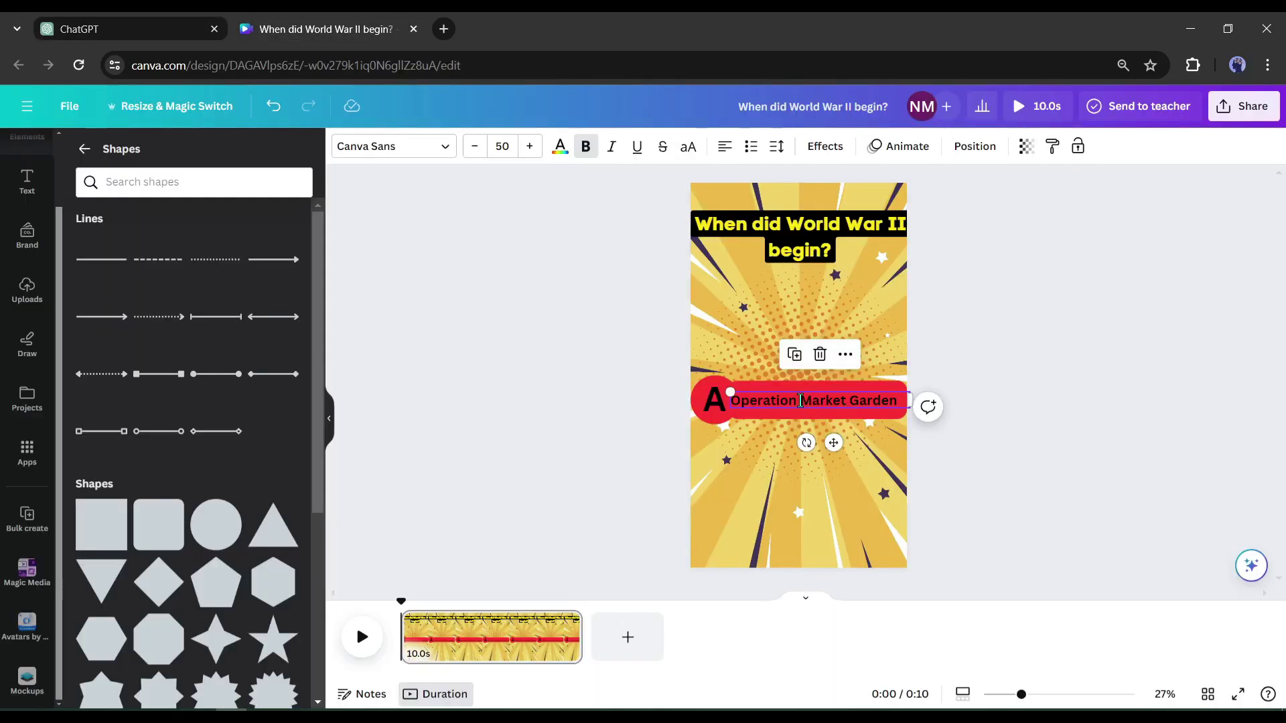
key("Return")
key("ctrl+v")
- Reduce the letter A to size 50 and group it with the circle, the red bar and the answer text
left_click(726, 400)
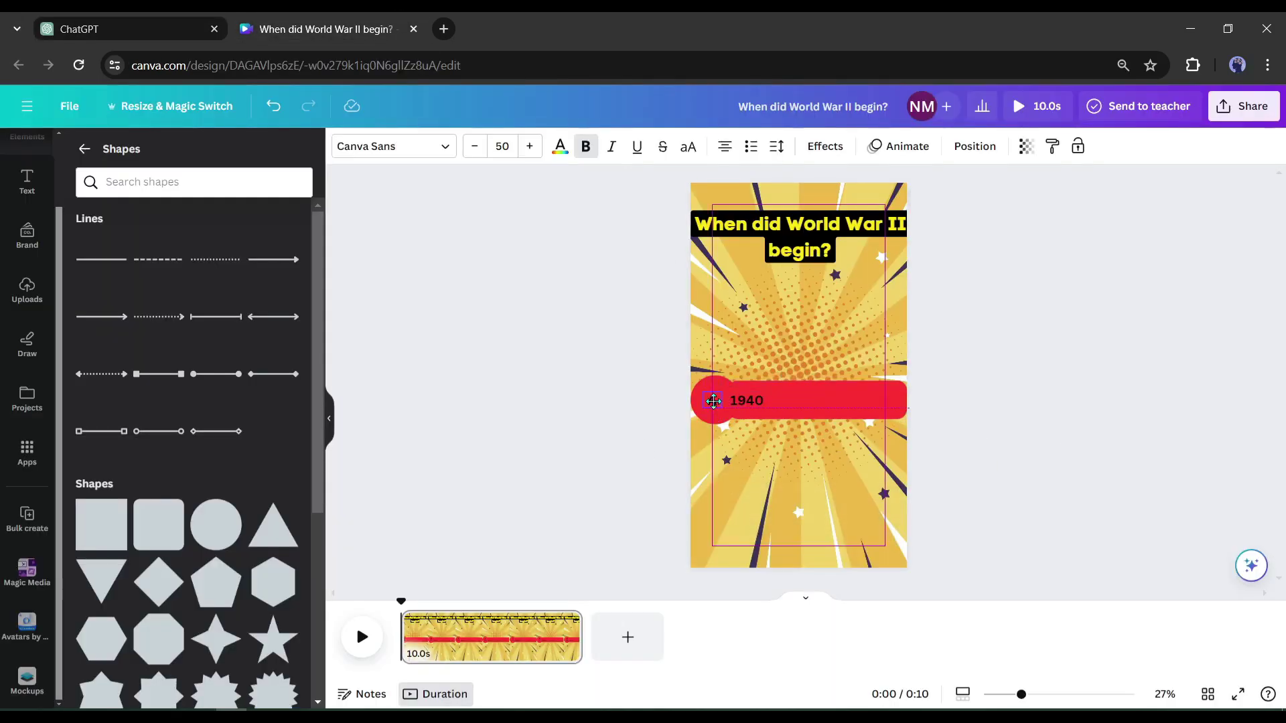
left_click(1057, 416)
left_click(695, 412)
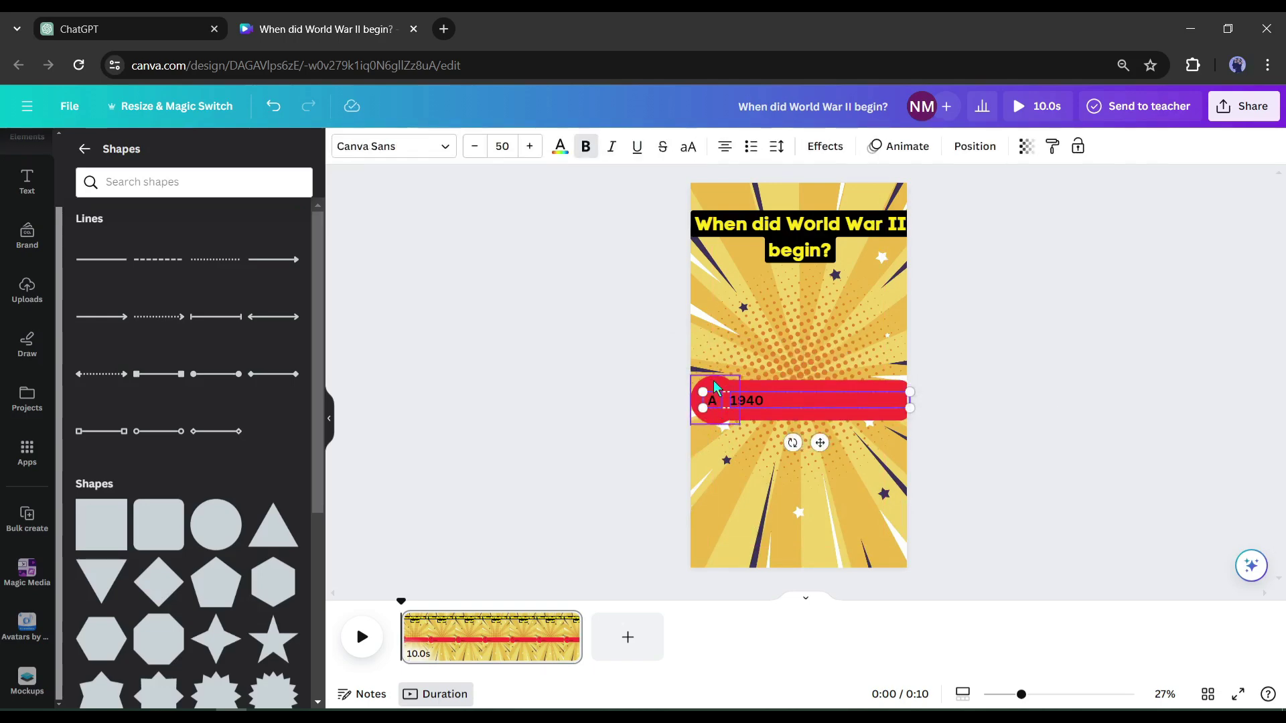
left_click(806, 383, "shift")
key("ctrl+g")
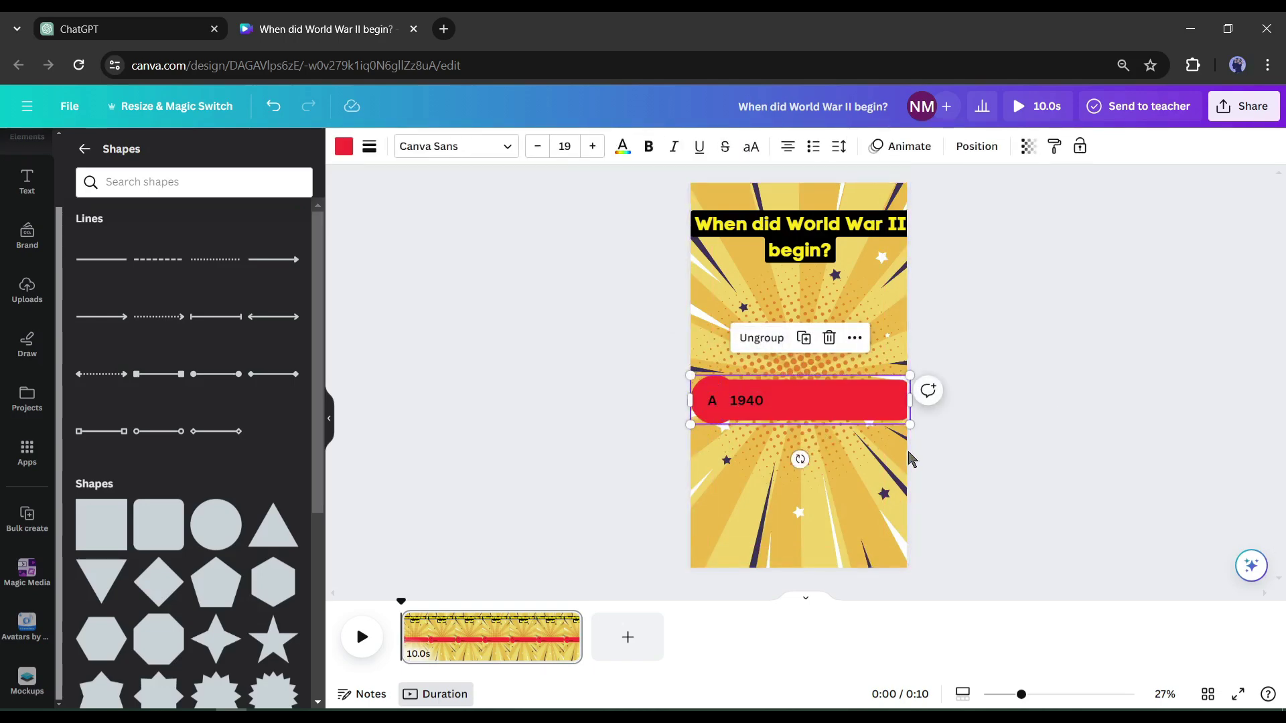
- Duplicate the option A group, place the copy directly below it and change its letter to B
key("ctrl+d")
left_click_drag(785, 408, 784, 456)
double_click(714, 455)
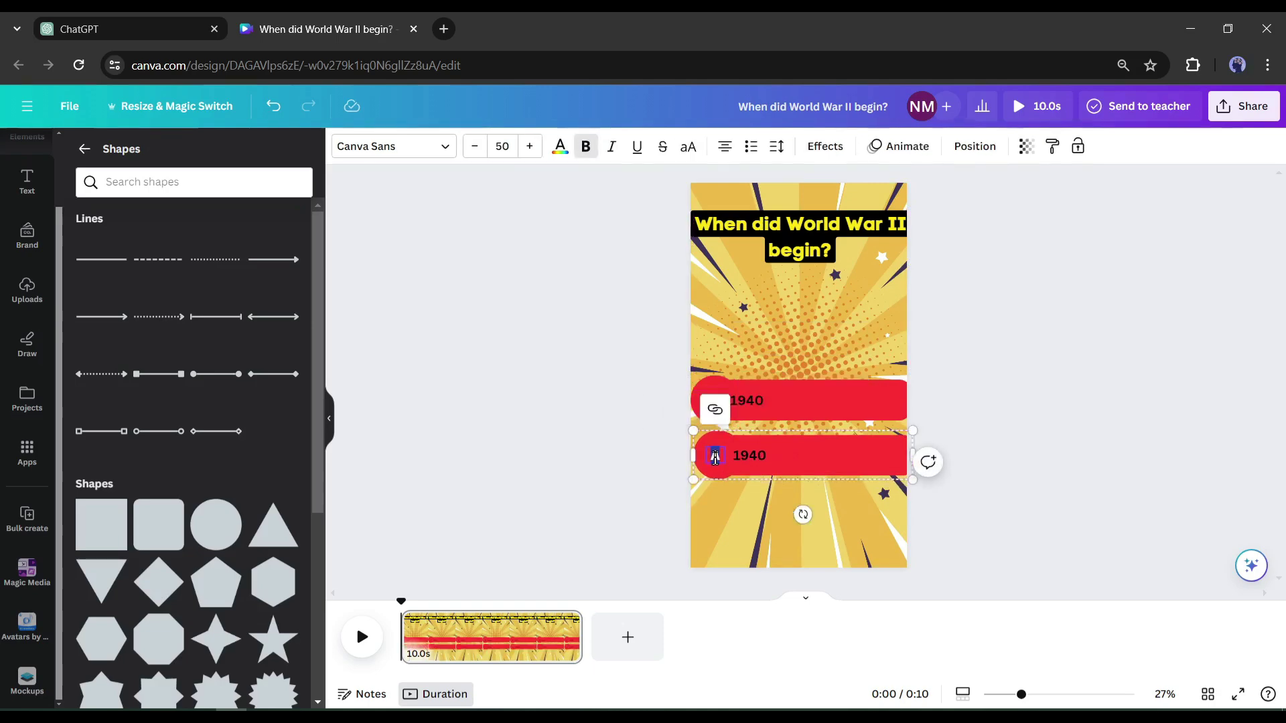
key("Escape")
- Replace the option B answer with question 1's option B from the ChatGPT table, 1939
left_click(127, 29)
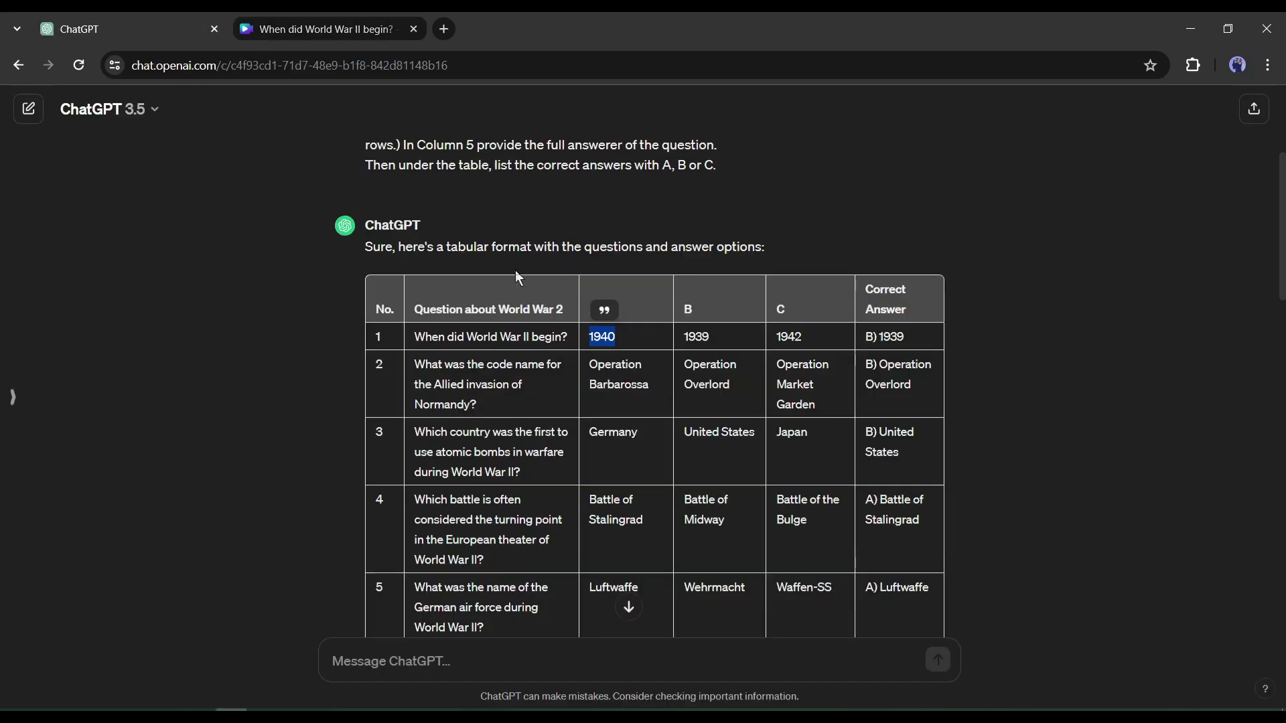
double_click(694, 338)
key("ctrl+c")
left_click(321, 29)
double_click(754, 454)
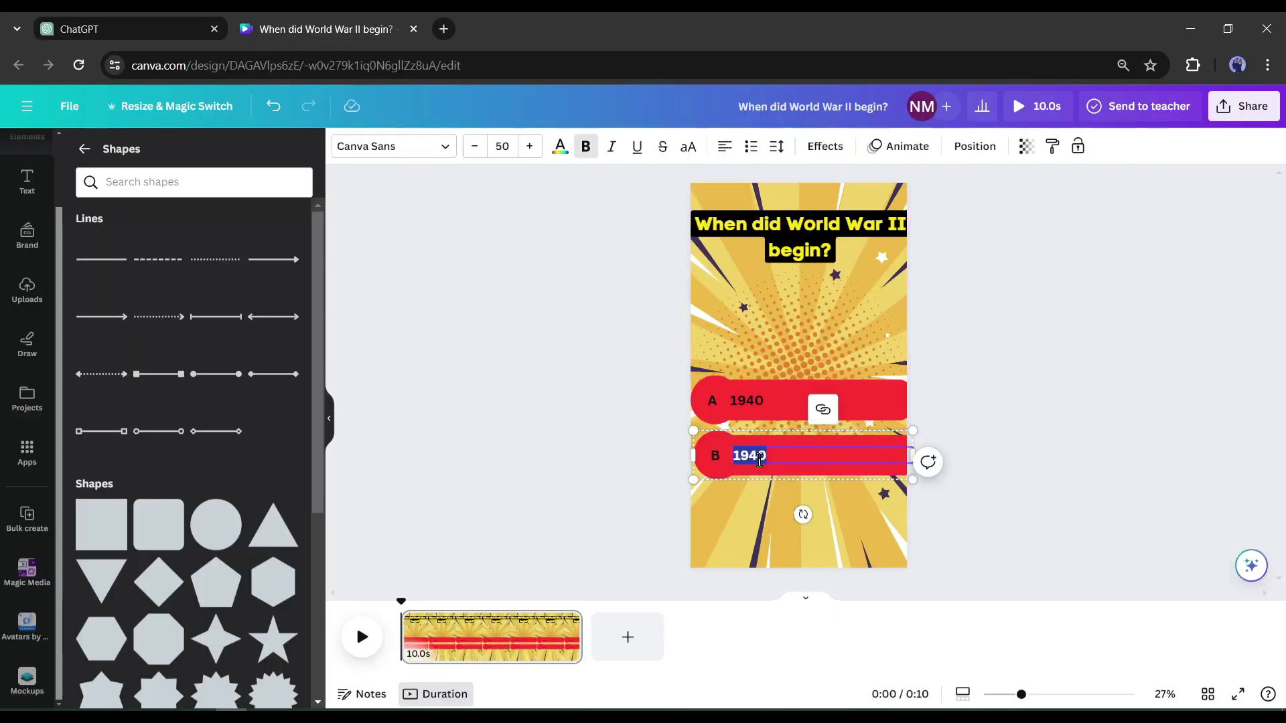
key("ctrl+v")
left_click(1080, 502)
key("ctrl+v")
key("Delete")
- Place another copy of the option A group below the aligned B bar and change its letter to C
left_click(874, 395)
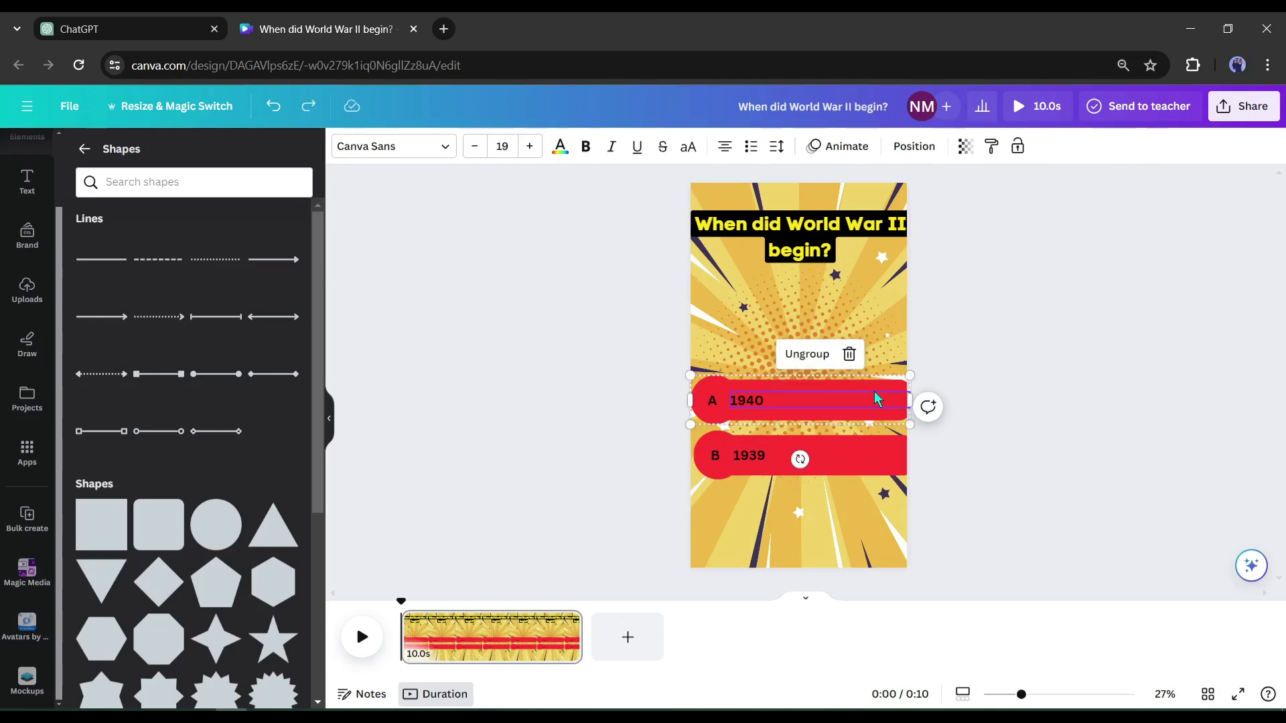
left_click_drag(874, 396, 854, 511)
left_click_drag(831, 459, 827, 459)
double_click(712, 516)
type("C")
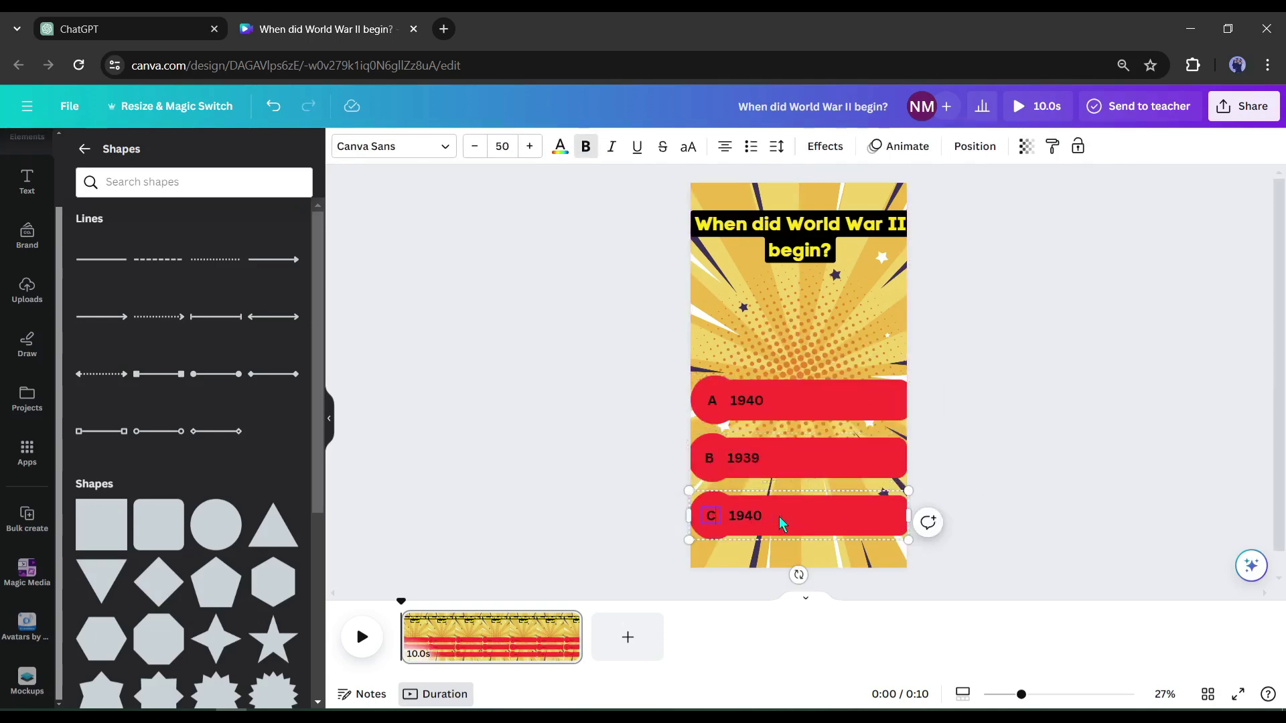
key("Escape")
- Replace the option C answer with question 1's option C from the ChatGPT table, 1942
left_click(127, 29)
double_click(790, 335)
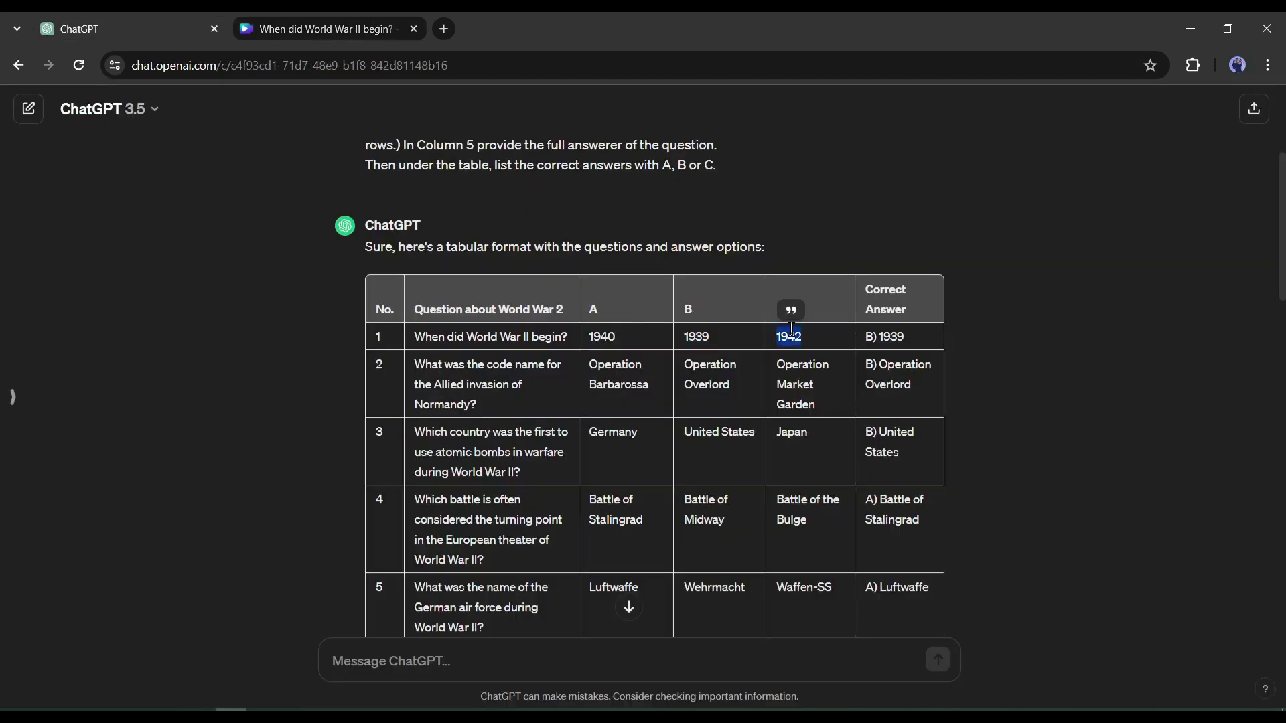
key("ctrl+c")
left_click(322, 29)
key("ctrl+v")
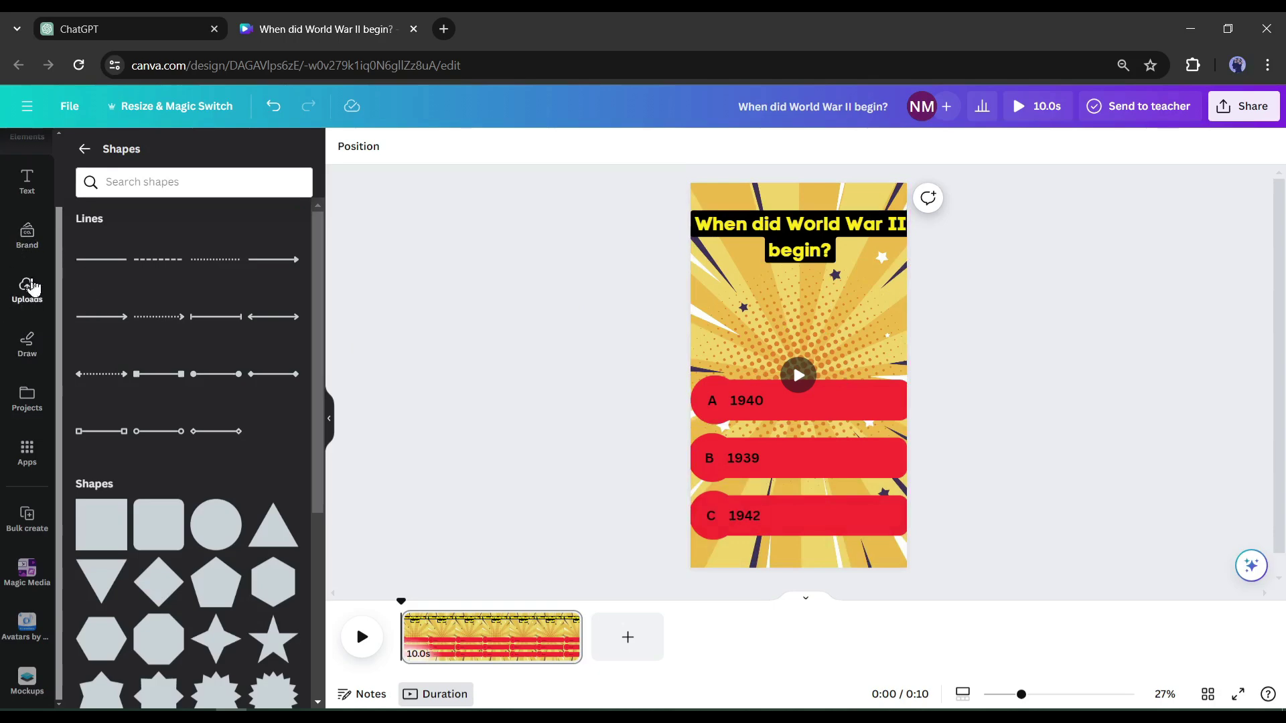
- Search the design elements for "5 second timer" and limit the results to videos
scroll(15, 345, "up", 2)
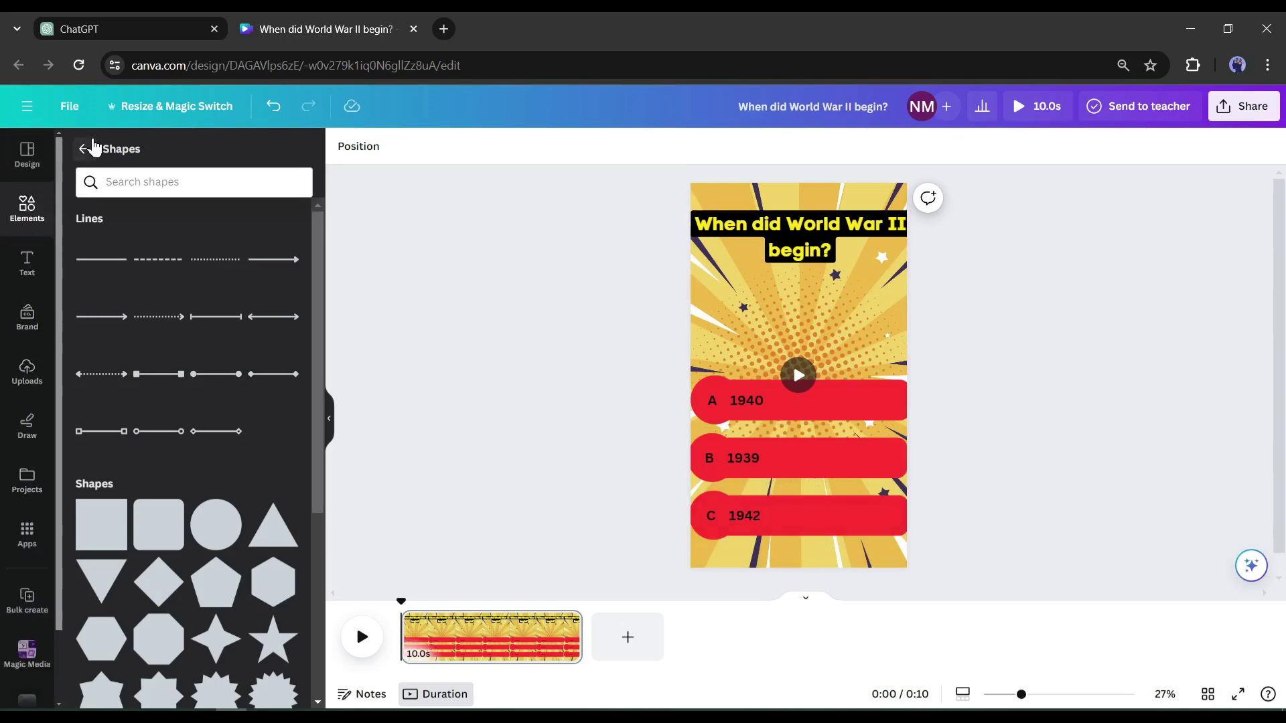
left_click(87, 149)
left_click(189, 152)
type("5")
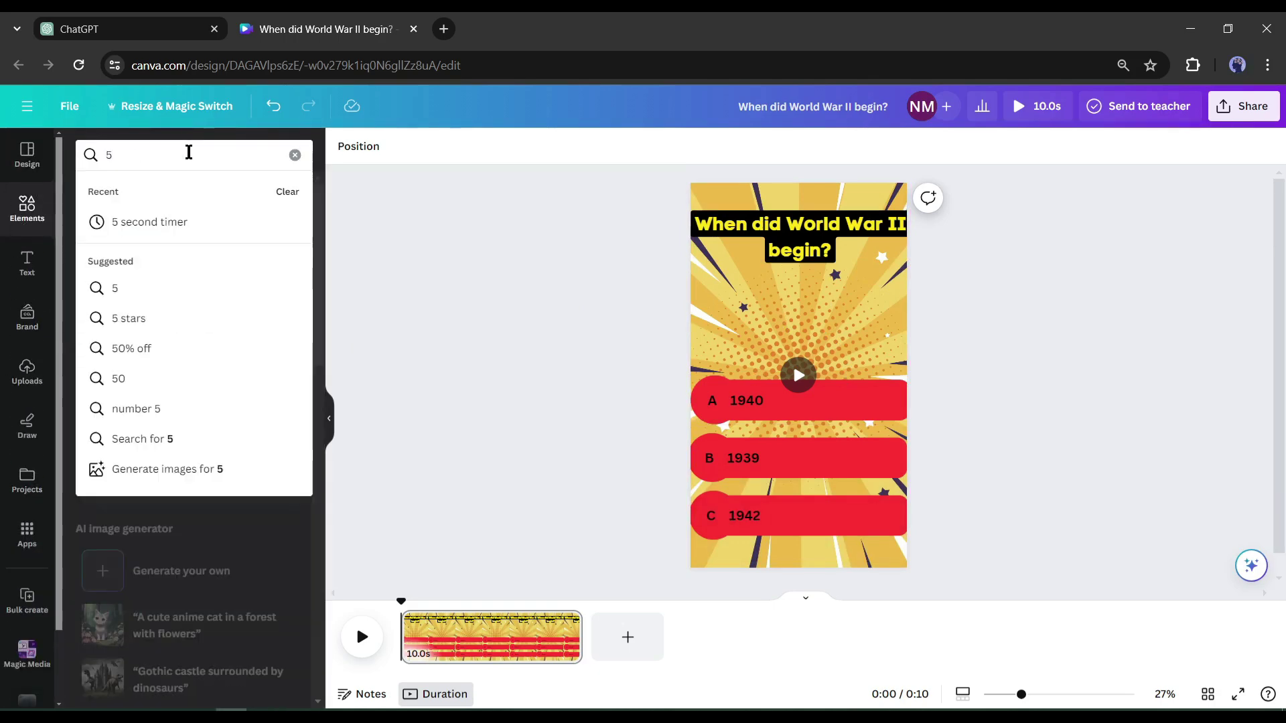
type(" second timer")
key("Return")
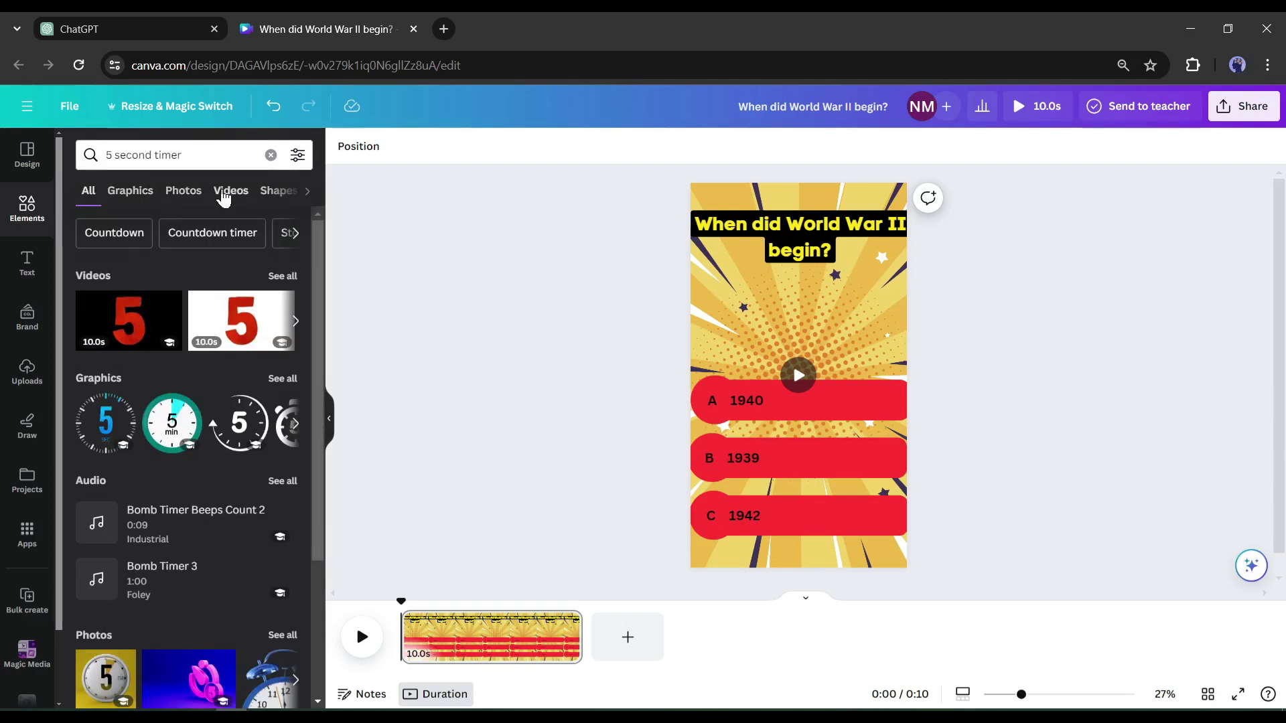
left_click(226, 194)
- Place the 10-second stopwatch video with the white background between the question and the answer bars
scroll(134, 468, "down", 6)
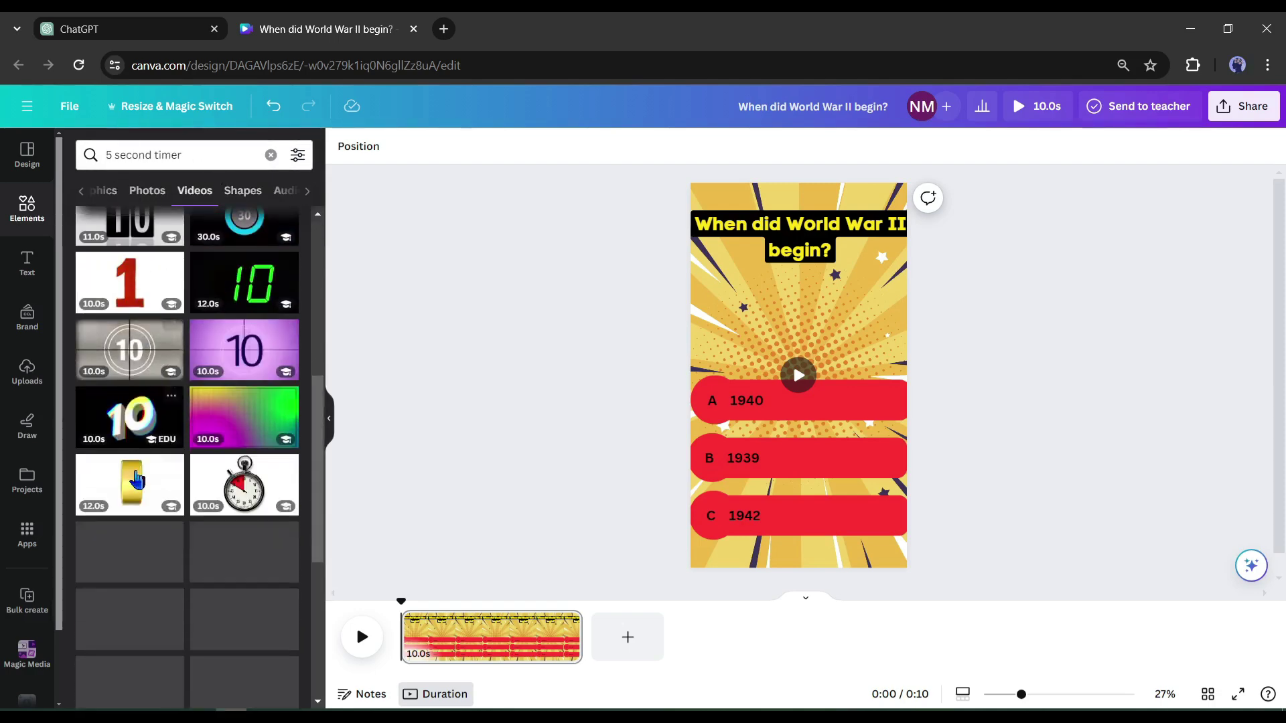
scroll(271, 468, "down", 1)
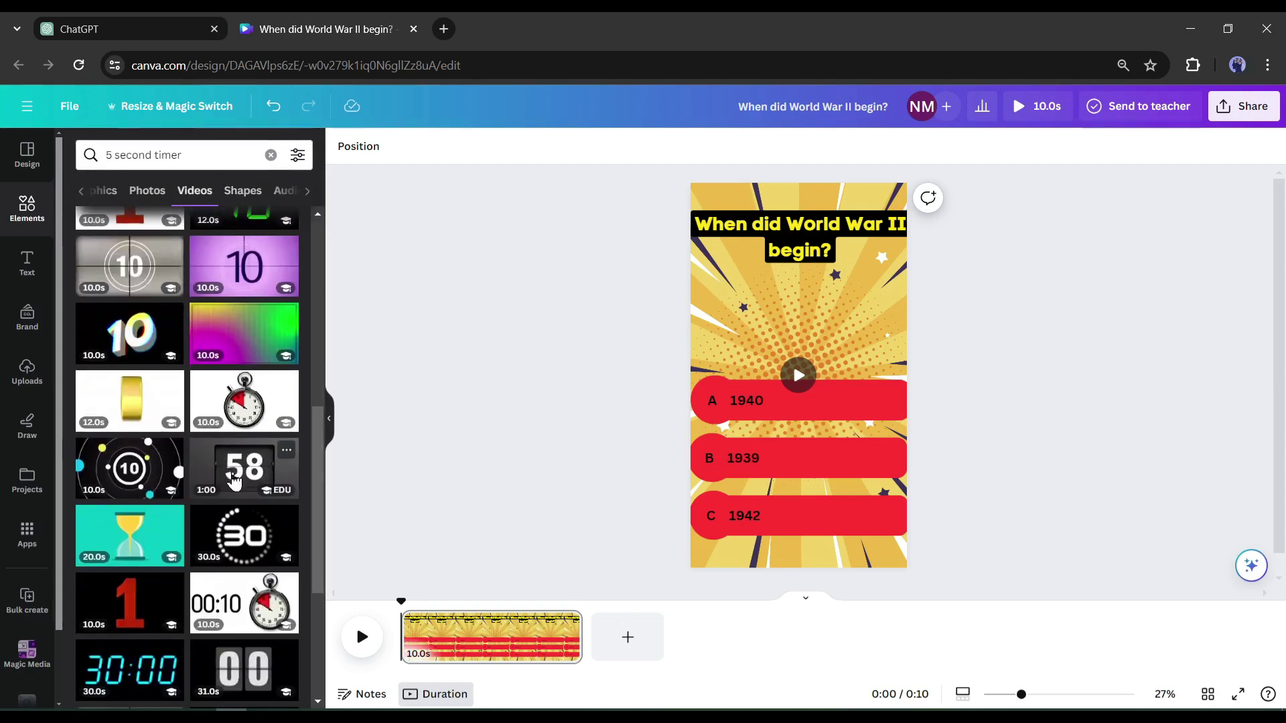
left_click_drag(242, 410, 821, 330)
- Remove the white background of the stopwatch video with Background Remover
left_click(346, 147)
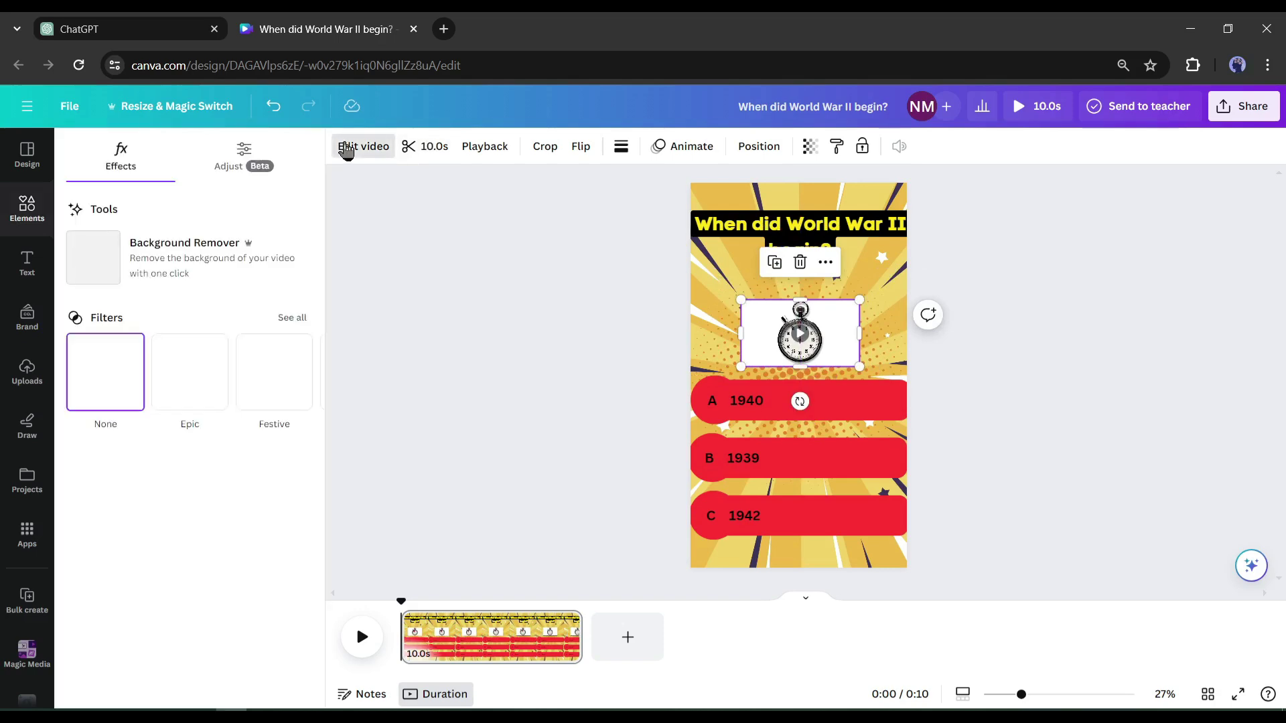
left_click(180, 251)
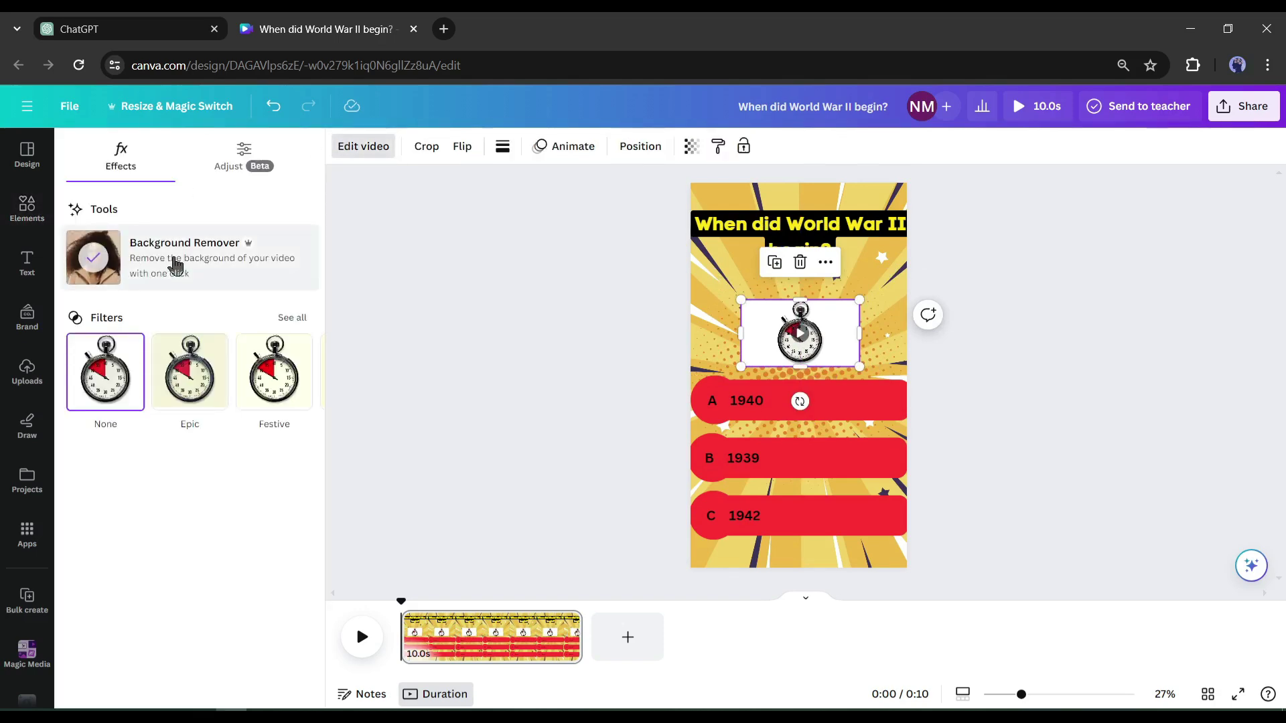
left_click(1034, 339)
left_click(1009, 342)
left_click(835, 339)
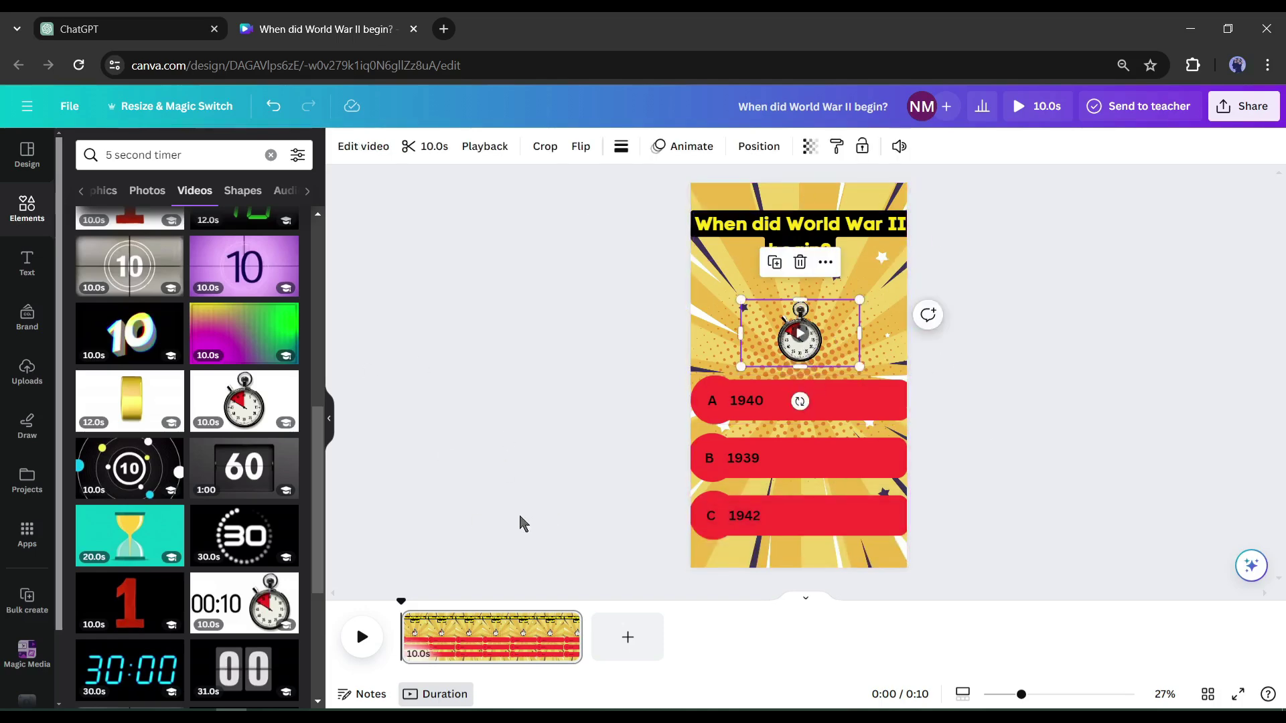
- Show the question text's timing and trim its start so it enters shortly after the page begins
left_click(857, 225)
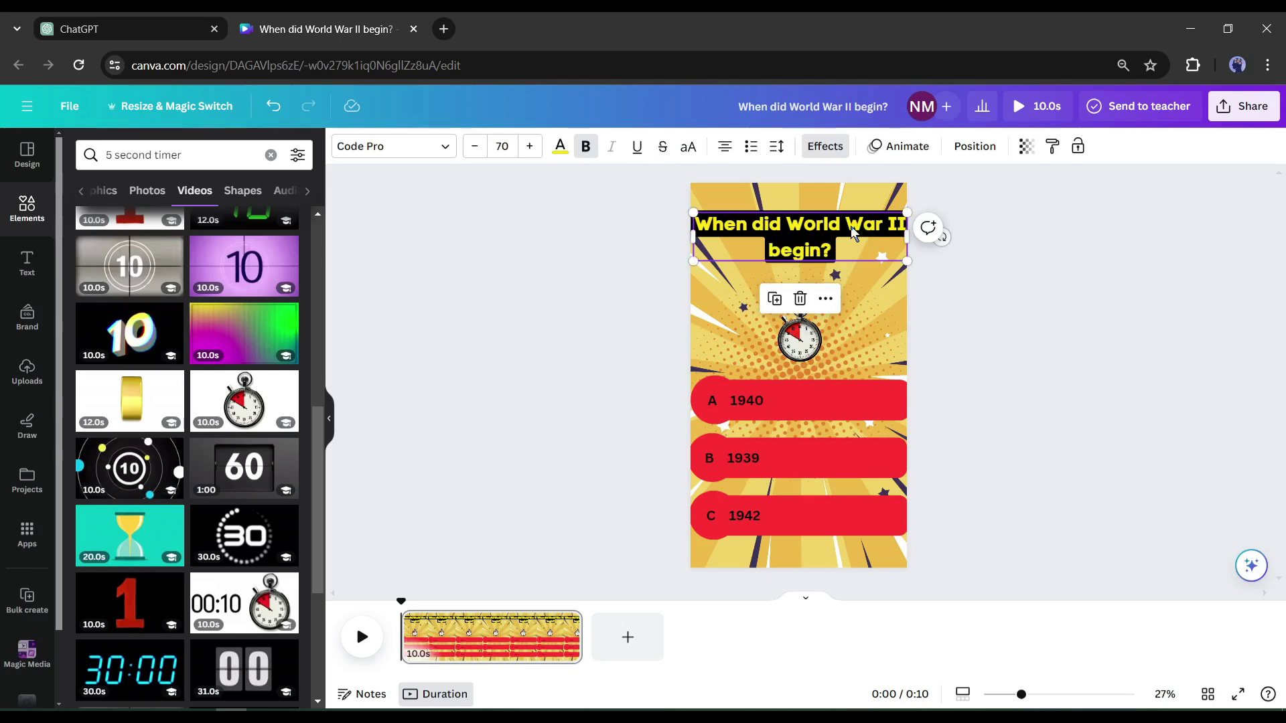
right_click(851, 227)
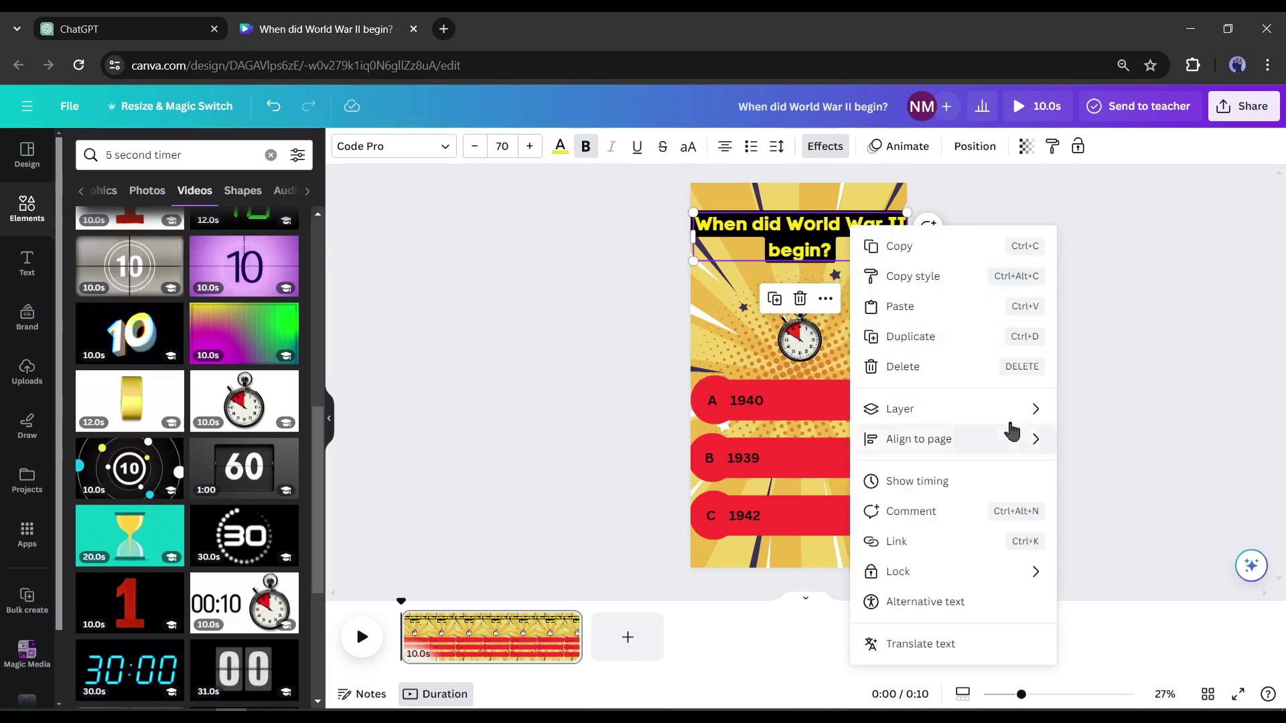
left_click(942, 481)
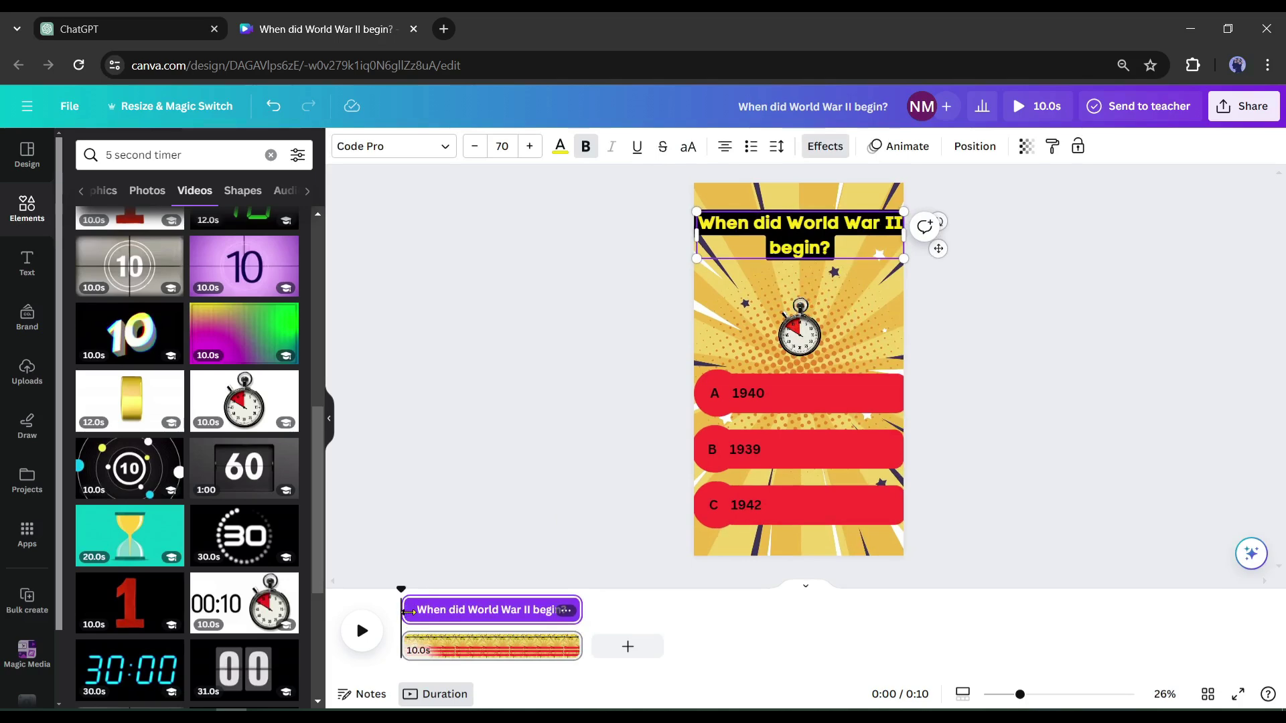
left_click_drag(408, 611, 411, 611)
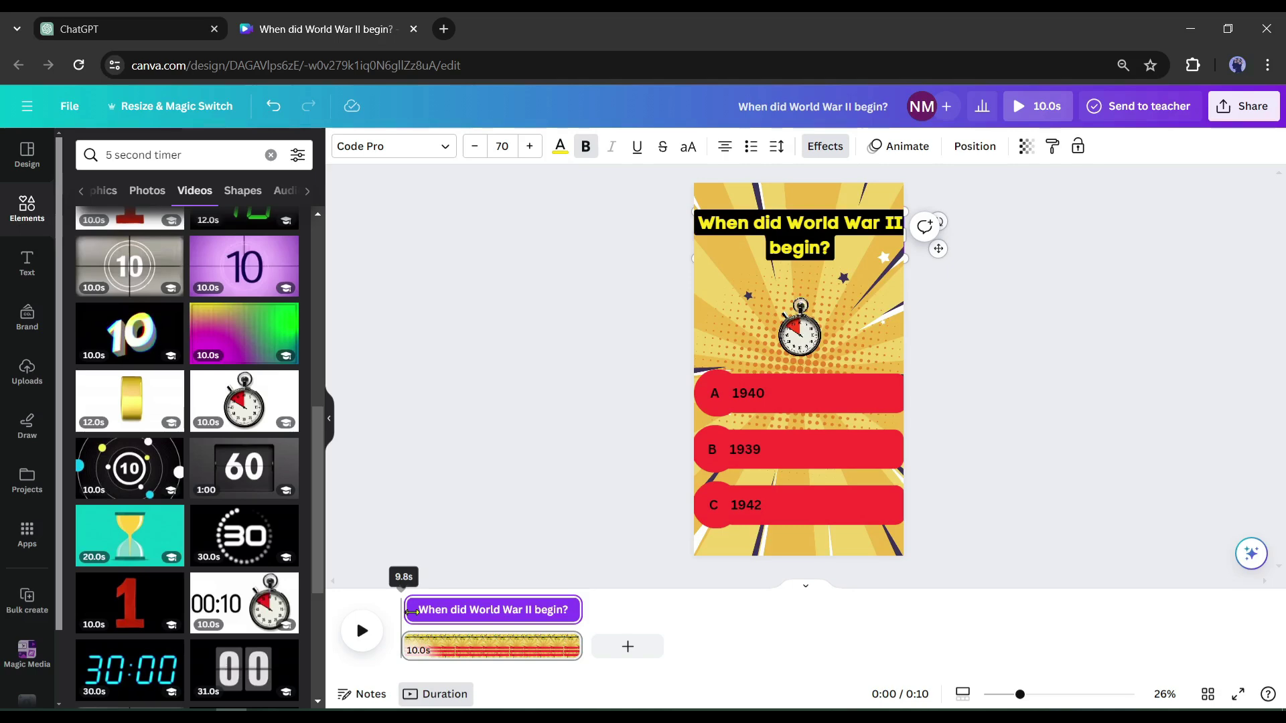
left_click_drag(411, 612, 426, 591)
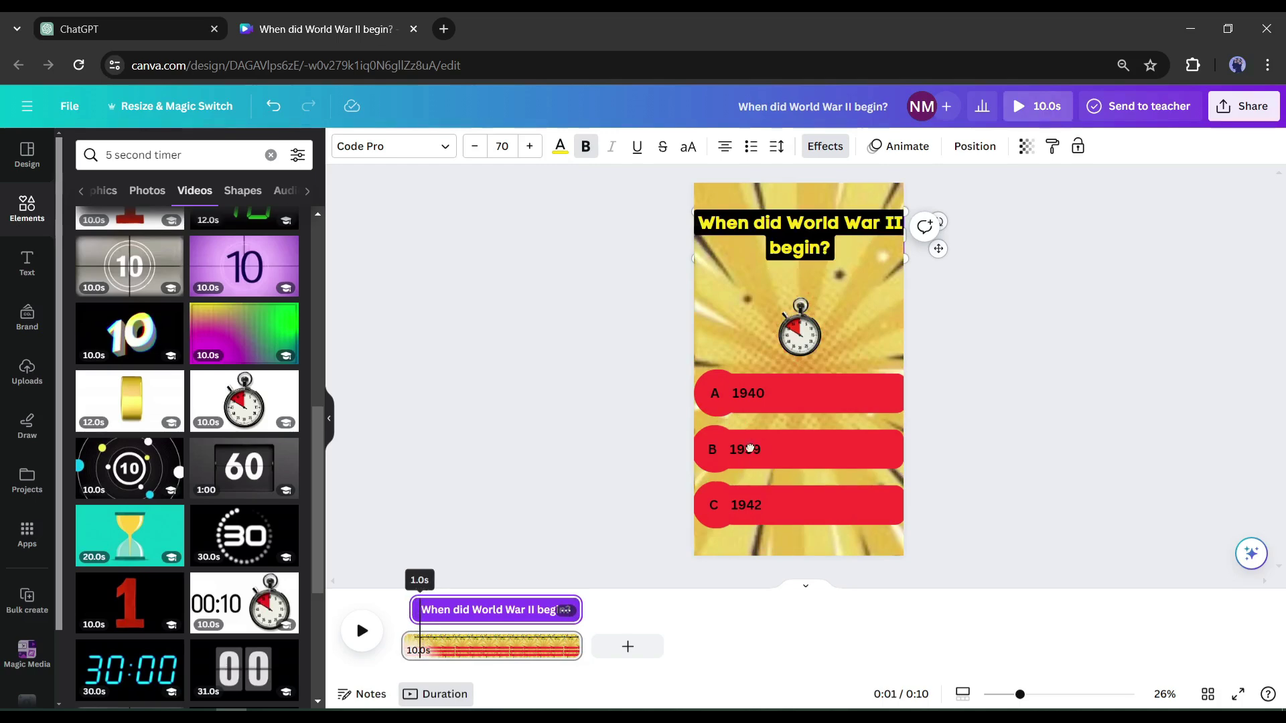
- Delay the start of answer bars A, B and C on the timeline so they enter after the question
left_click(802, 398)
left_click_drag(420, 590, 396, 606)
left_click(775, 447)
left_click(775, 504)
- Trim the stopwatch video and answer bars A, B and C to end at about 7 seconds
left_click(817, 339)
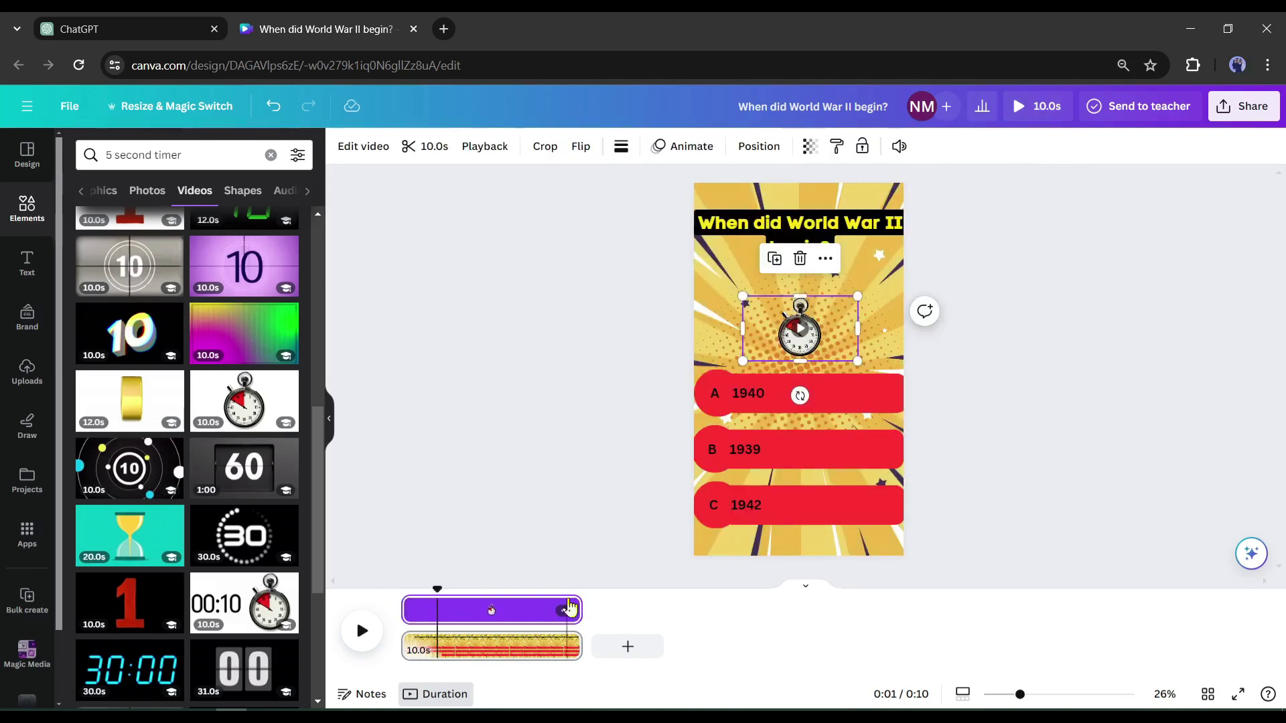
left_click_drag(571, 609, 527, 609)
left_click(881, 395)
left_click(830, 449)
left_click(826, 513)
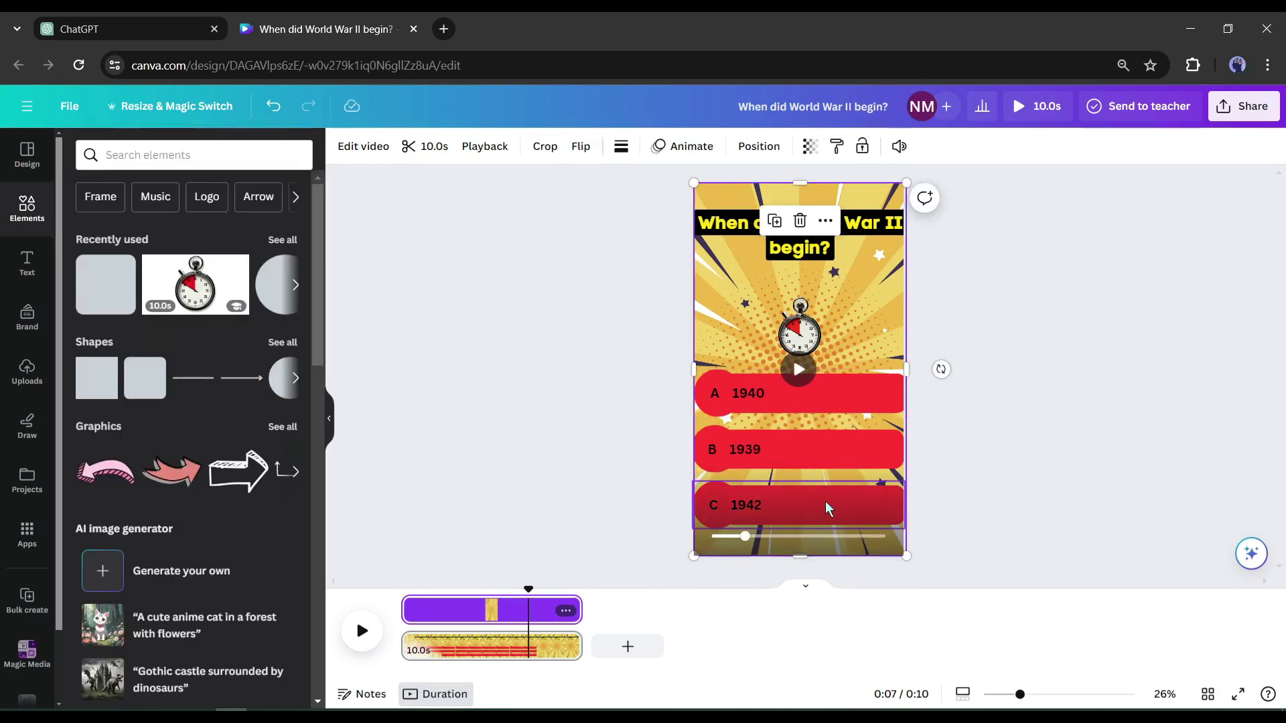
double_click(825, 501)
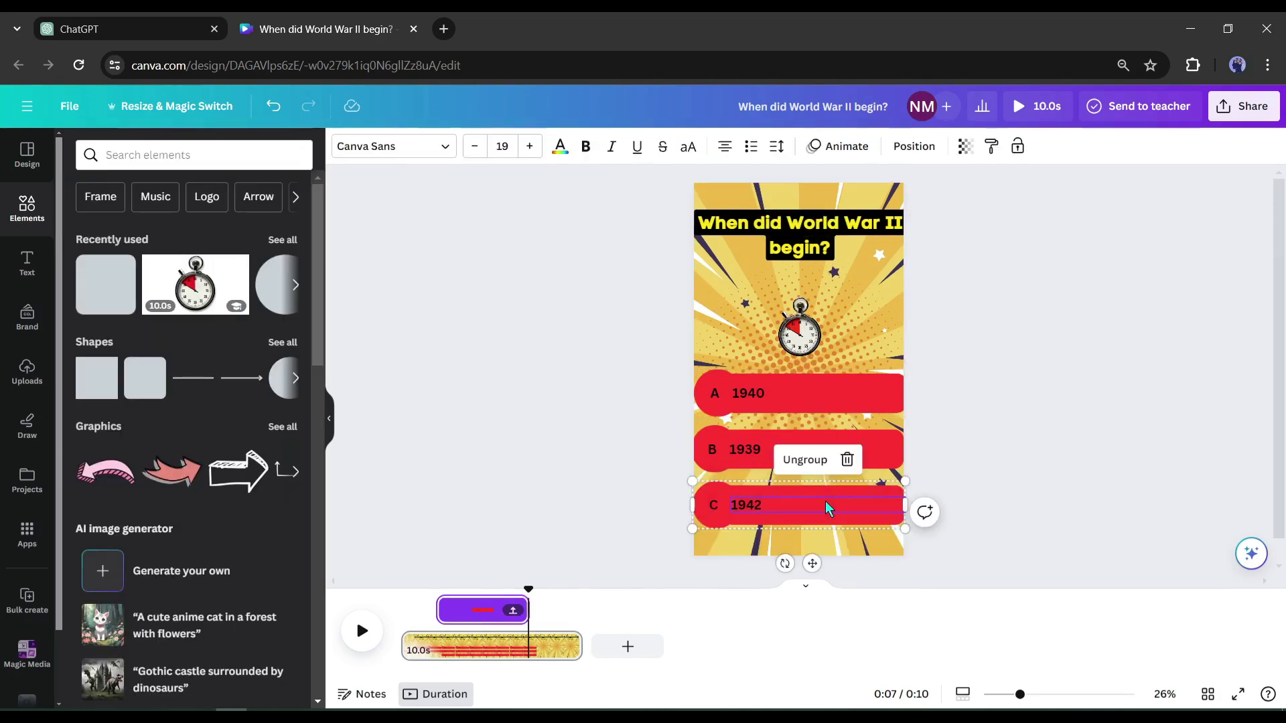
- Add a rounded square and reshape it into a bar spanning the page width over option B
left_click(89, 295)
left_click_drag(808, 364, 750, 438)
left_click(625, 386)
left_click_drag(743, 406, 740, 425)
left_click_drag(712, 448, 691, 447)
left_click_drag(777, 448, 907, 448)
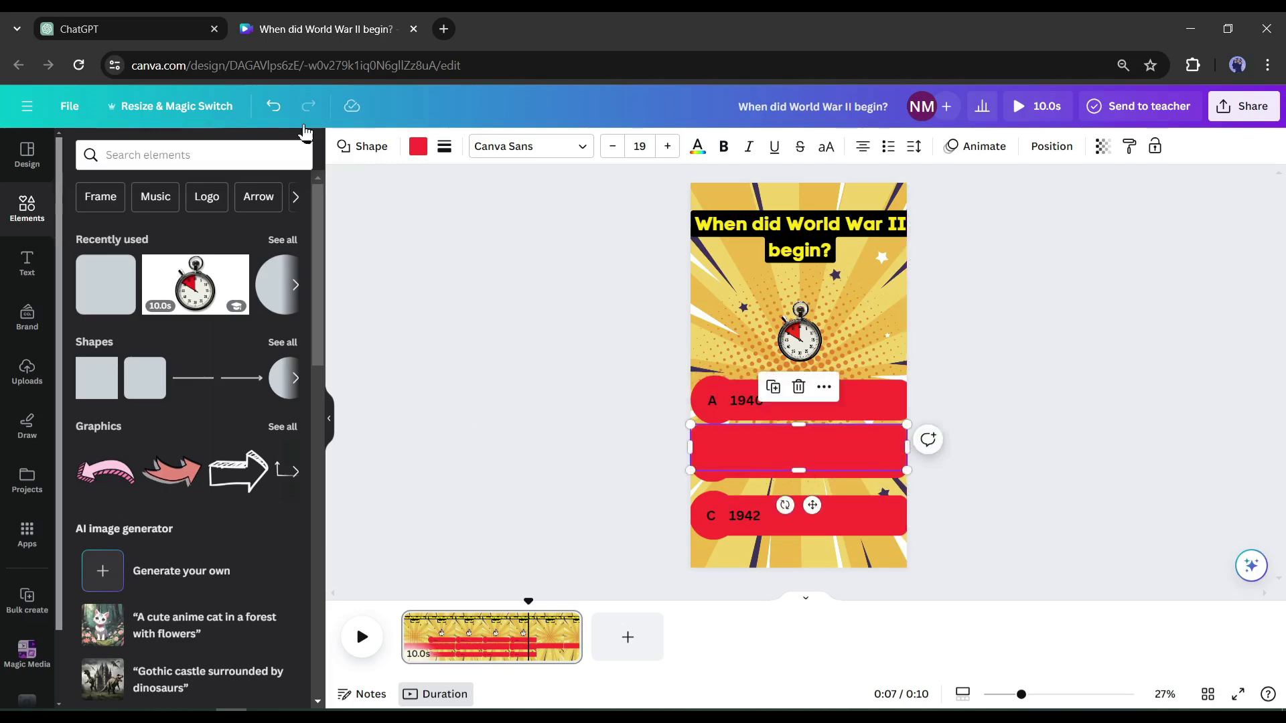
- Fill the new bar over option B with green
left_click(418, 146)
left_click(82, 552)
left_click(744, 404)
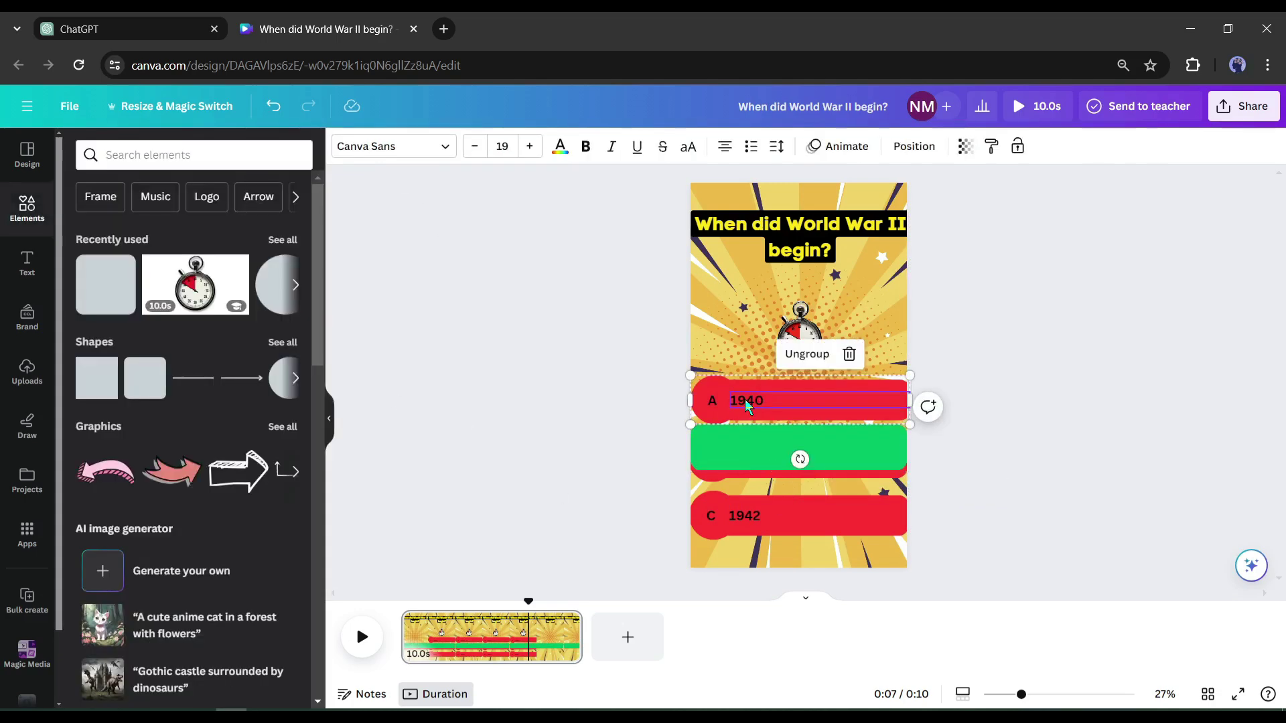
- Add a heading over the green bar and fill it with the correct answer "B) 1939" copied from the ChatGPT table
left_click(27, 263)
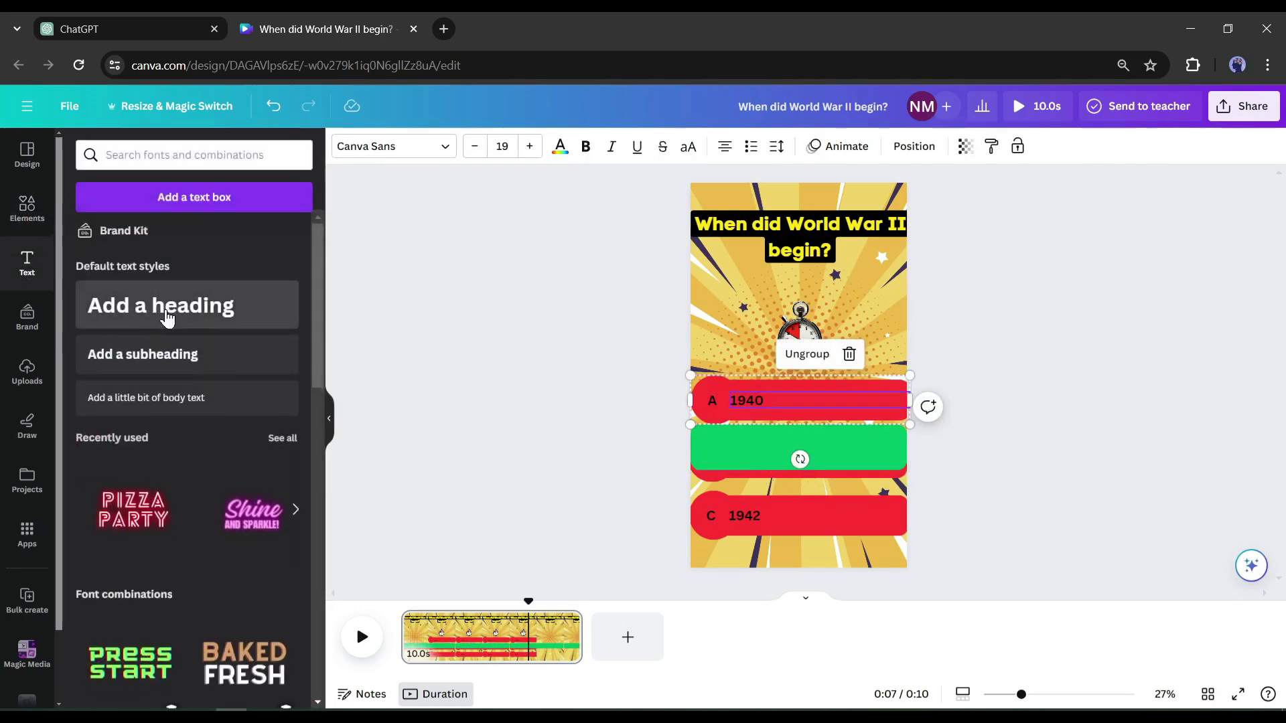
left_click(185, 311)
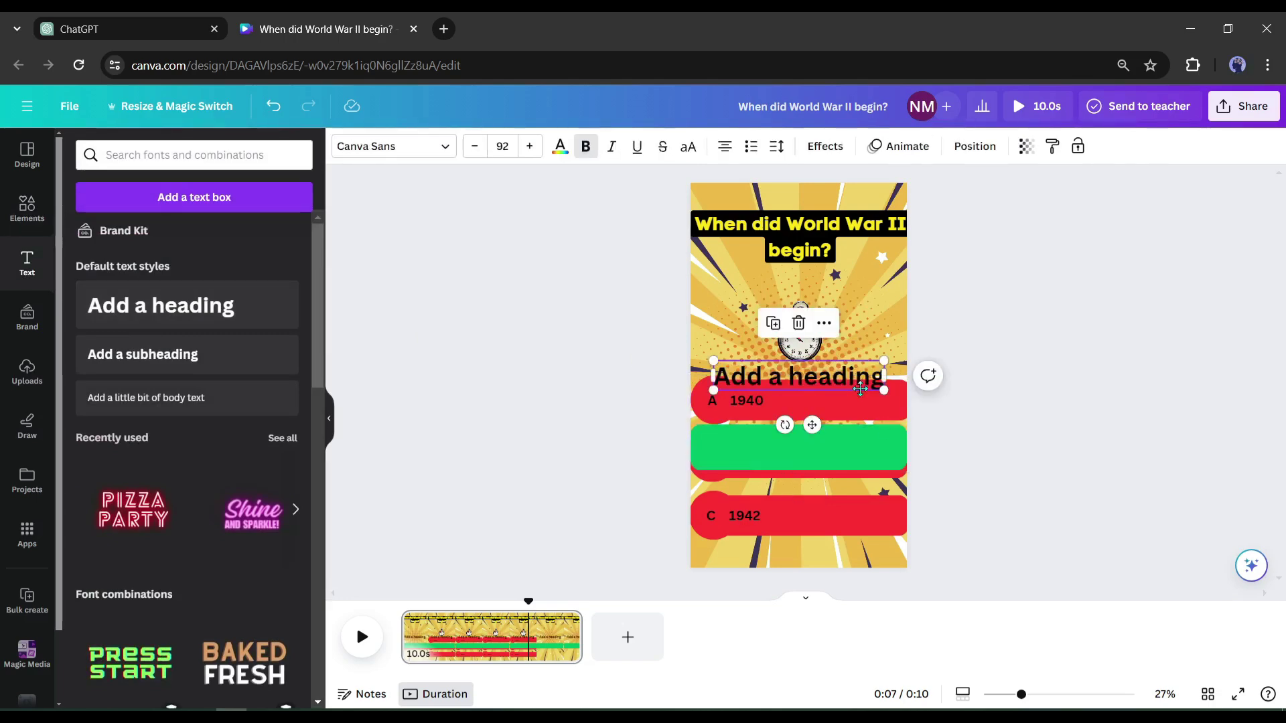
left_click_drag(862, 377, 865, 452)
left_click(127, 29)
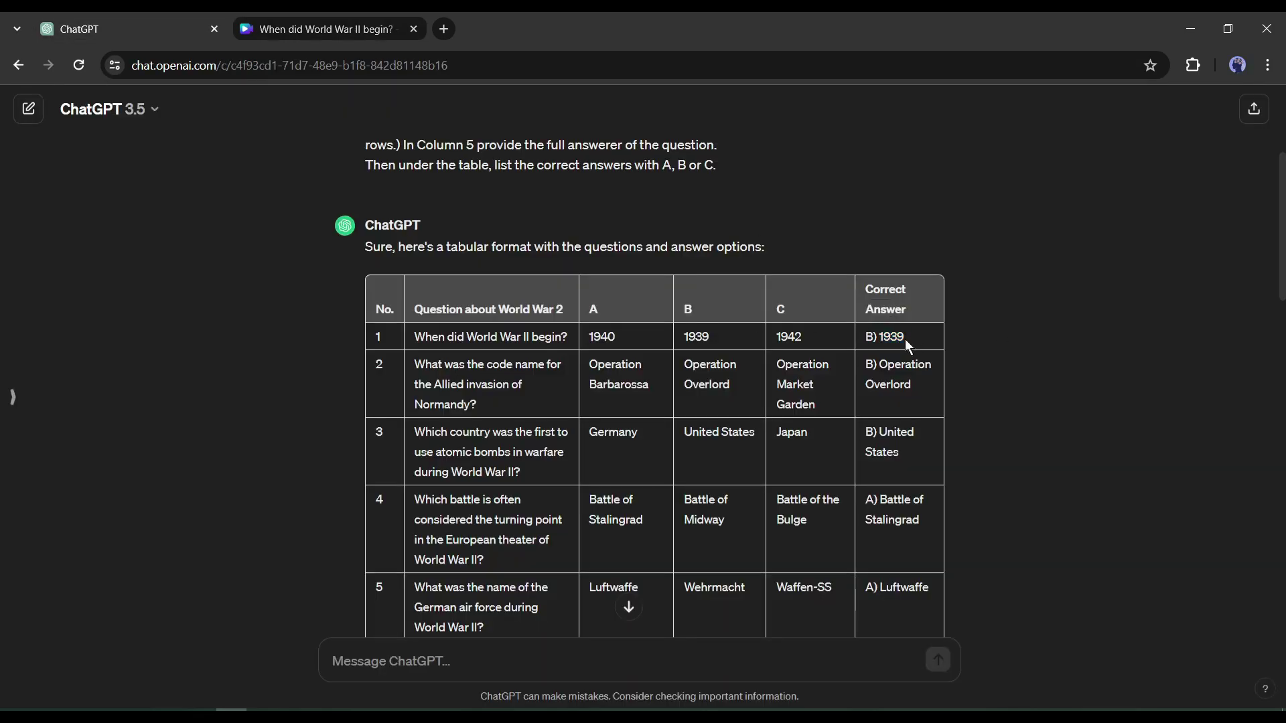
key("ctrl+c")
key("ctrl+Tab")
key("ctrl+v")
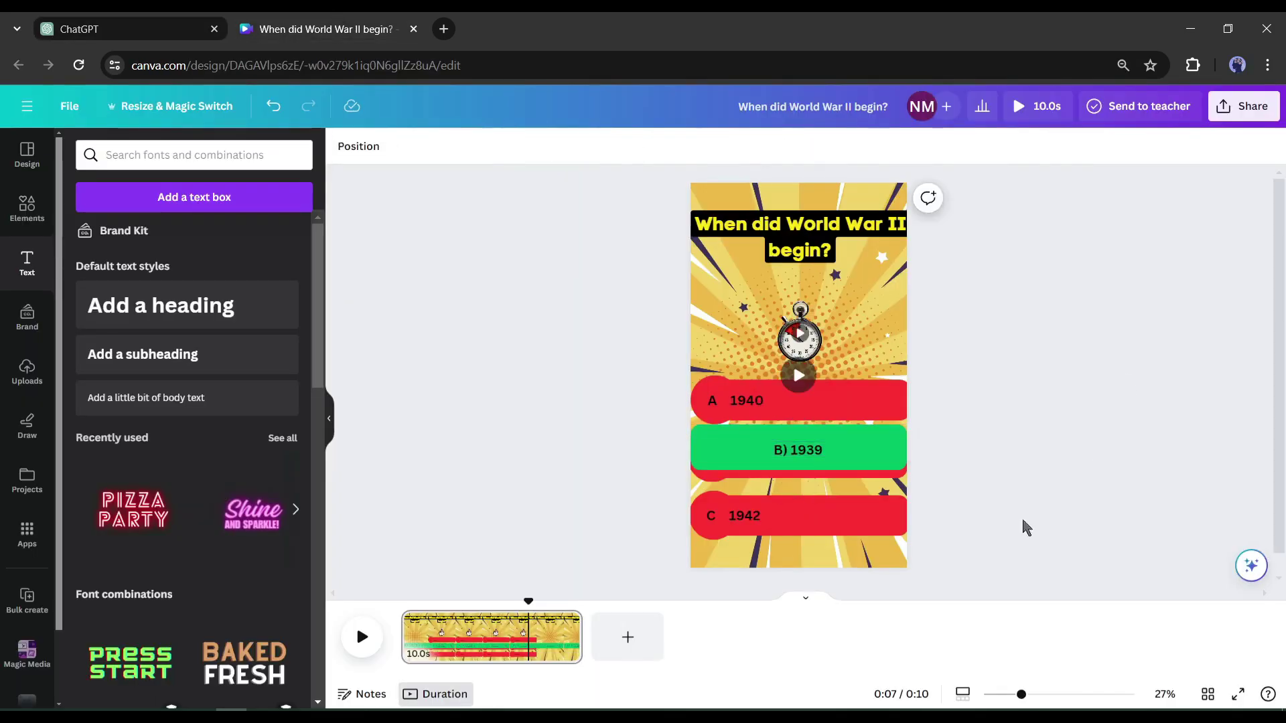
- Group the green bar with its "B) 1939" text and delay the group's start on the timeline to about 7 seconds
left_click(866, 448)
left_click(864, 434)
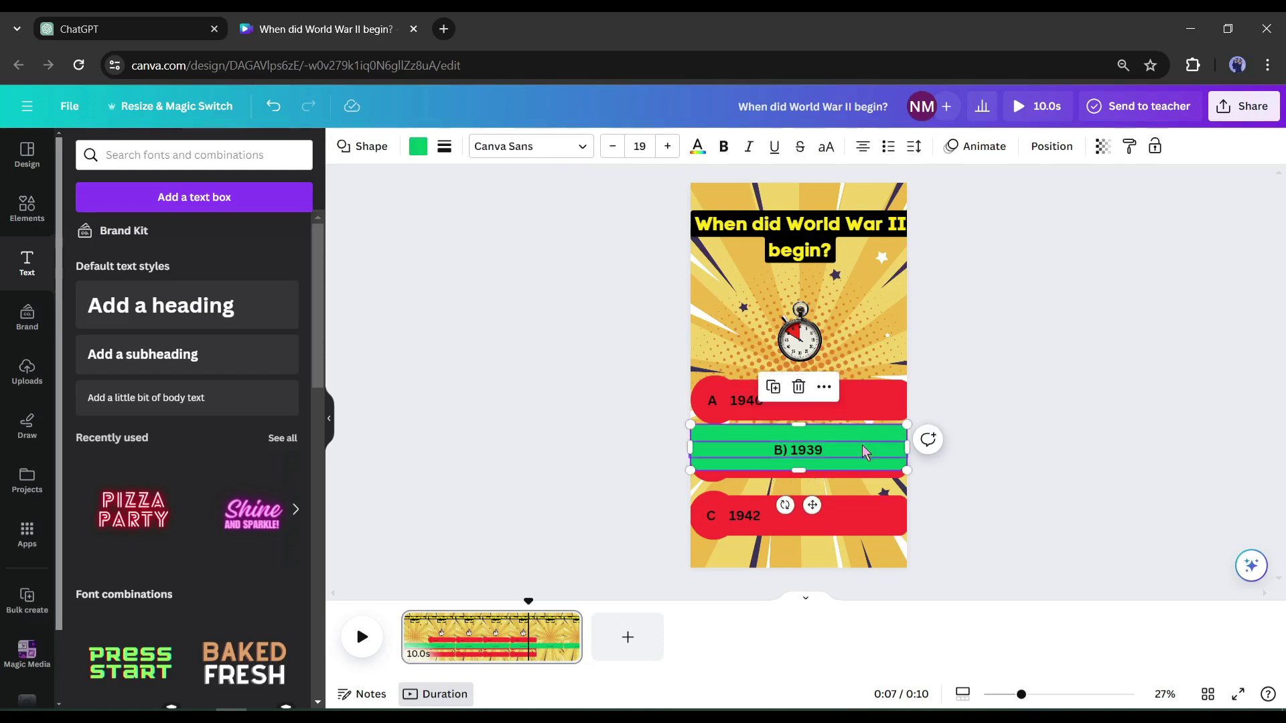
left_click(809, 446, "shift")
left_click(761, 389)
right_click(833, 439)
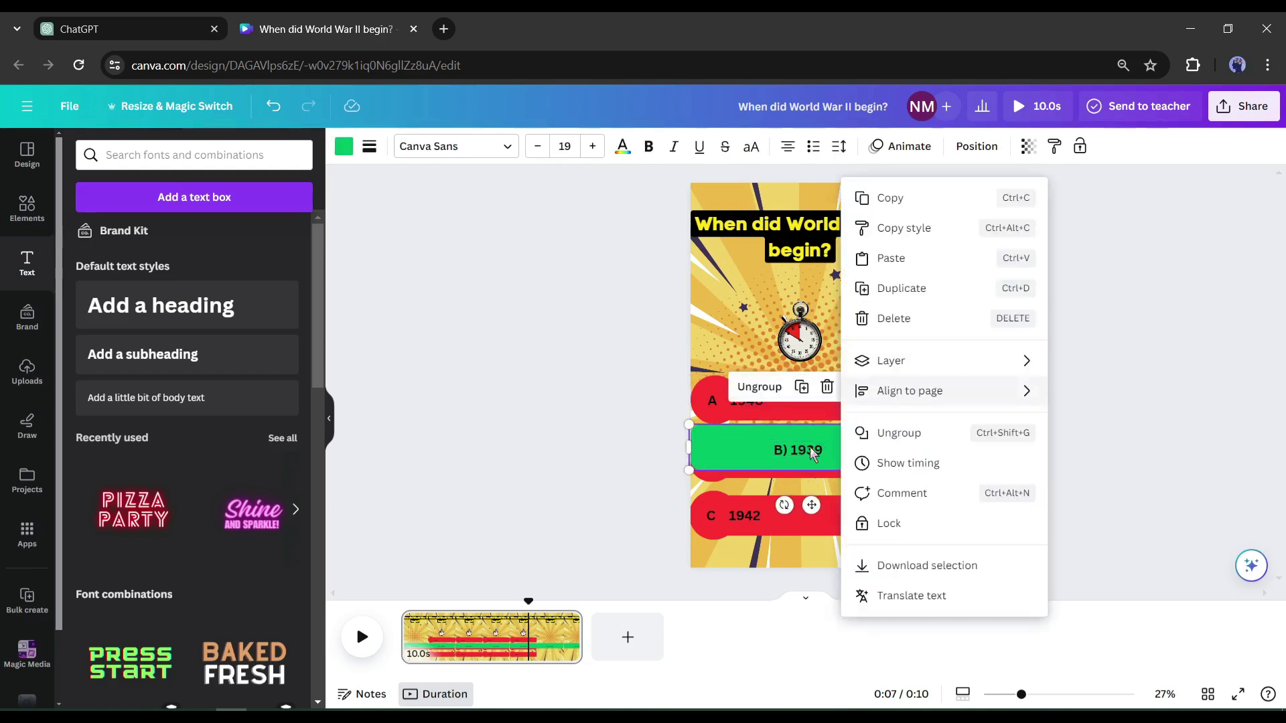
left_click(854, 462)
left_click_drag(407, 611, 386, 593)
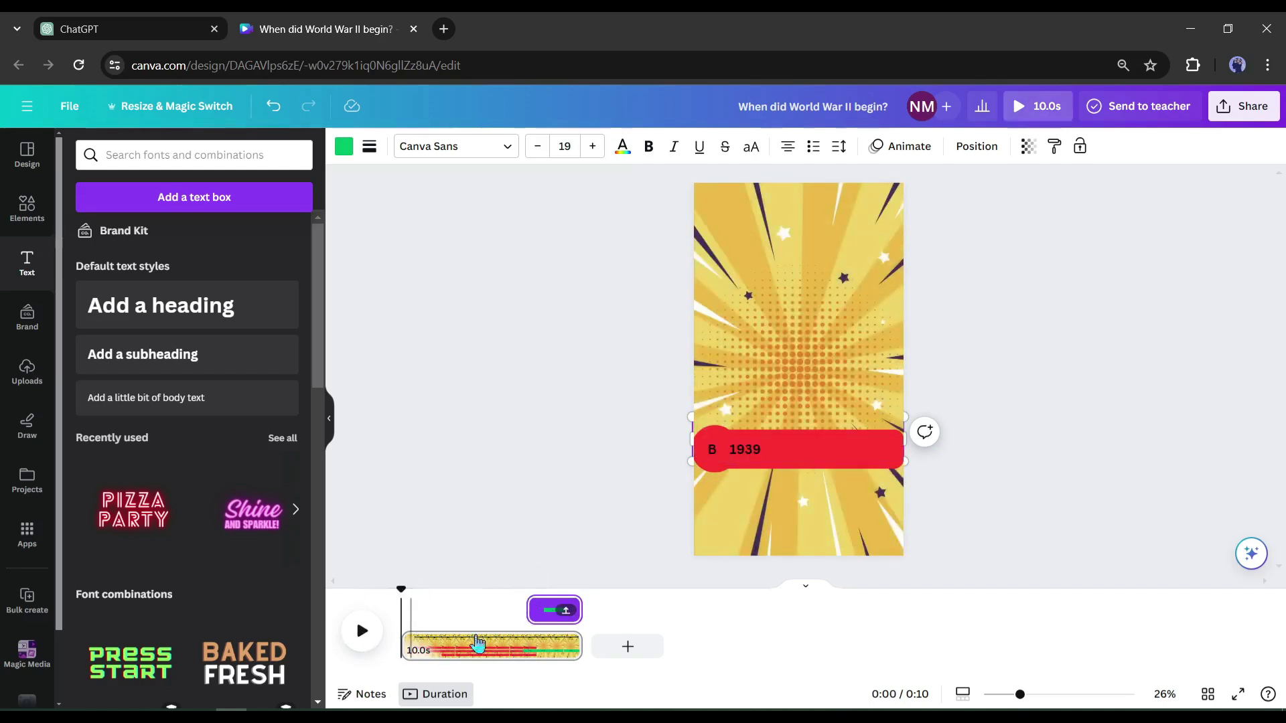
- Delay the start of red answer bar B on the timeline so it enters between bars A and C
left_click(842, 448)
left_click(841, 509)
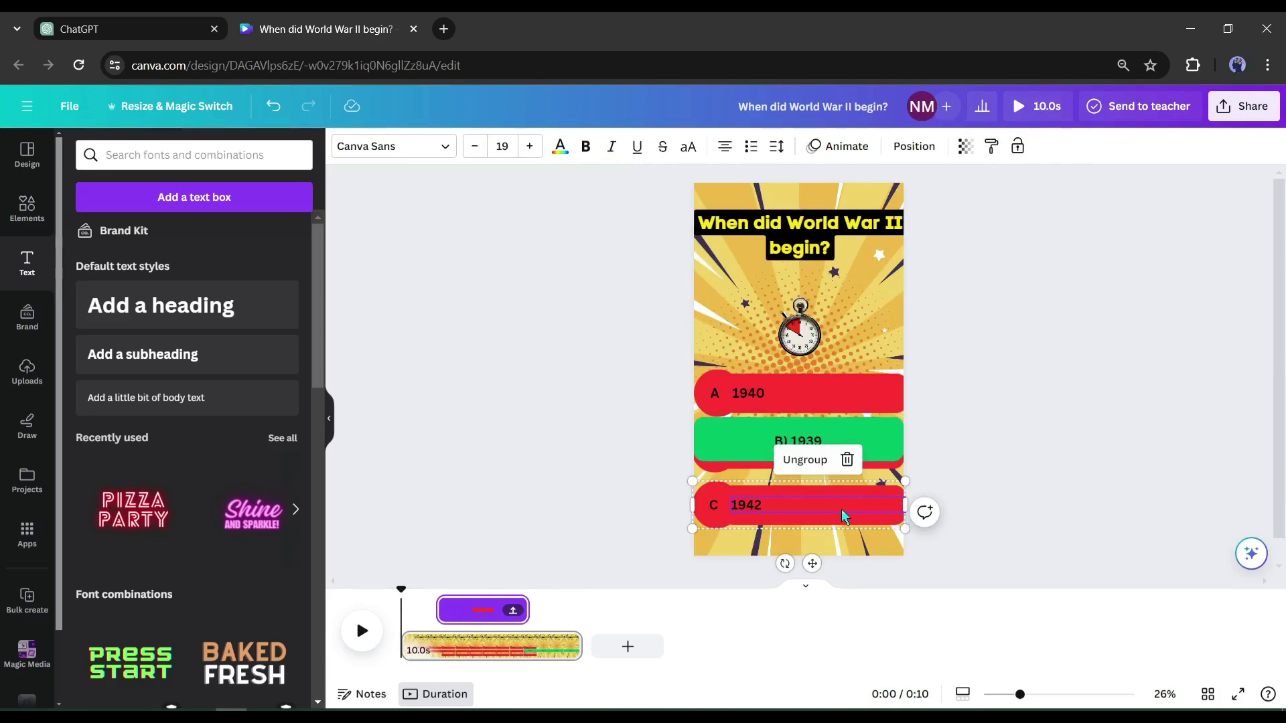
left_click(879, 429)
left_click(870, 473)
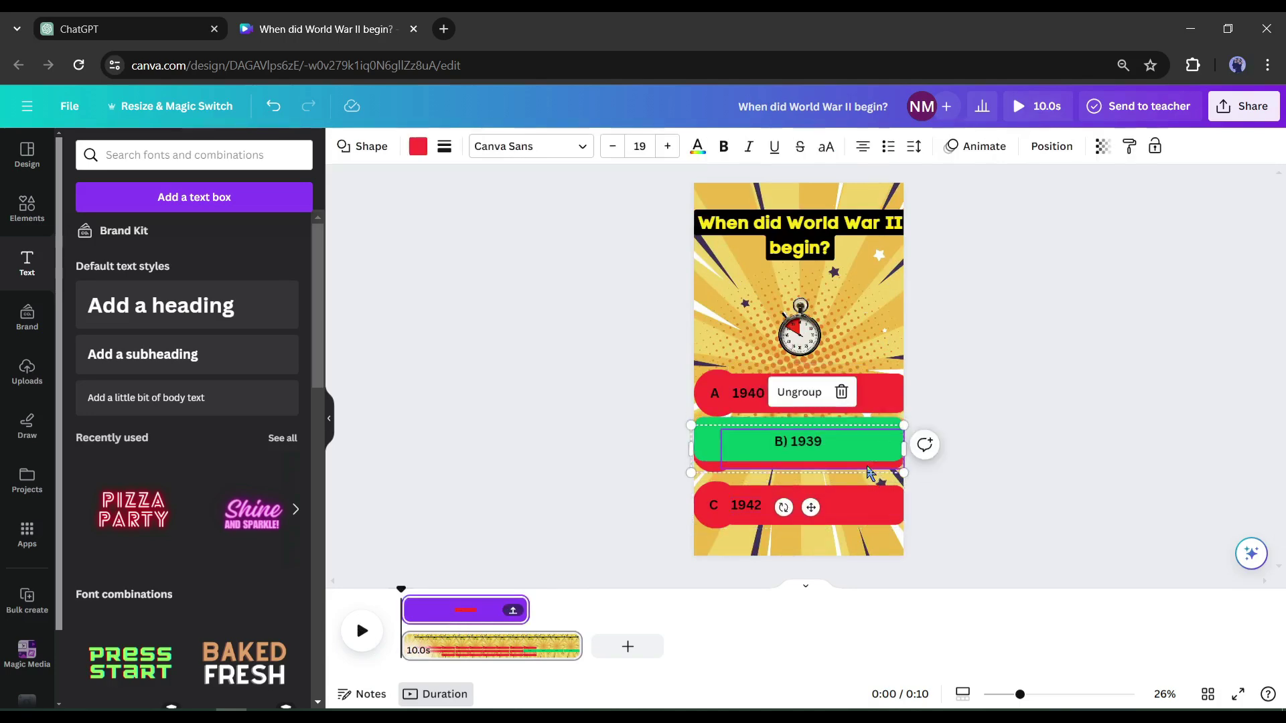
left_click(881, 321)
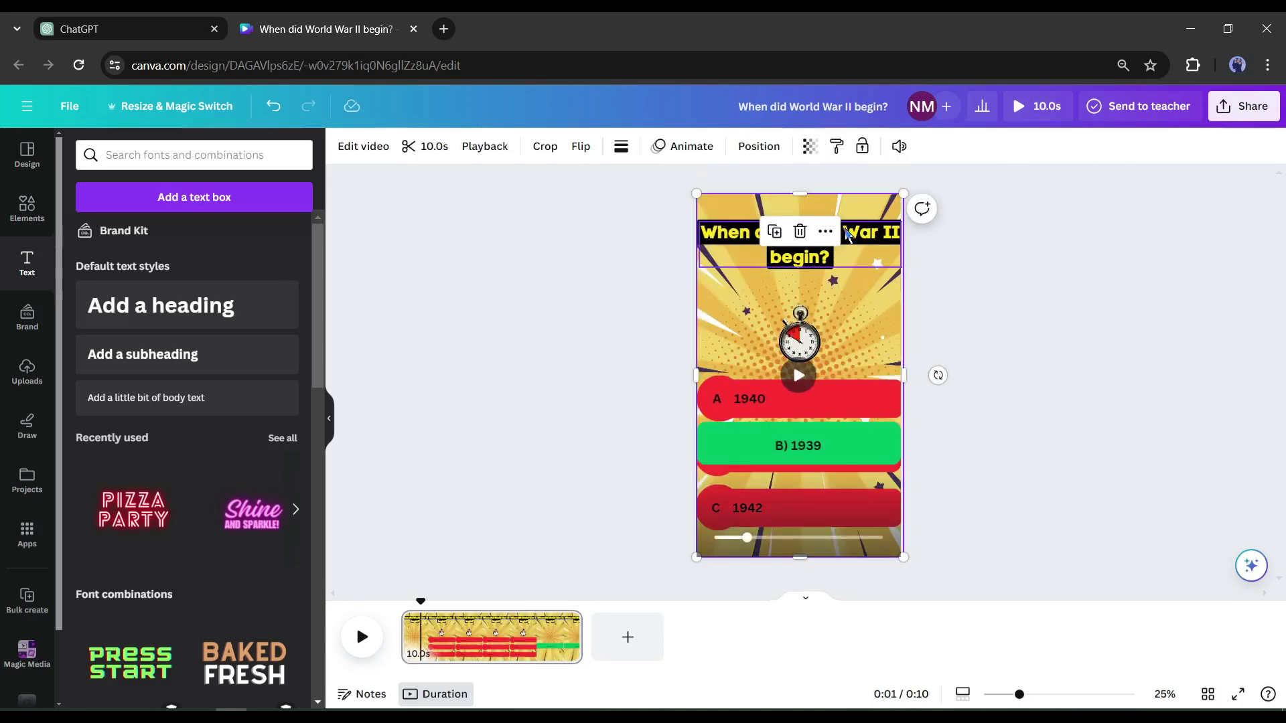
- Apply the Pop text animation to the question title
left_click(864, 254)
left_click(897, 153)
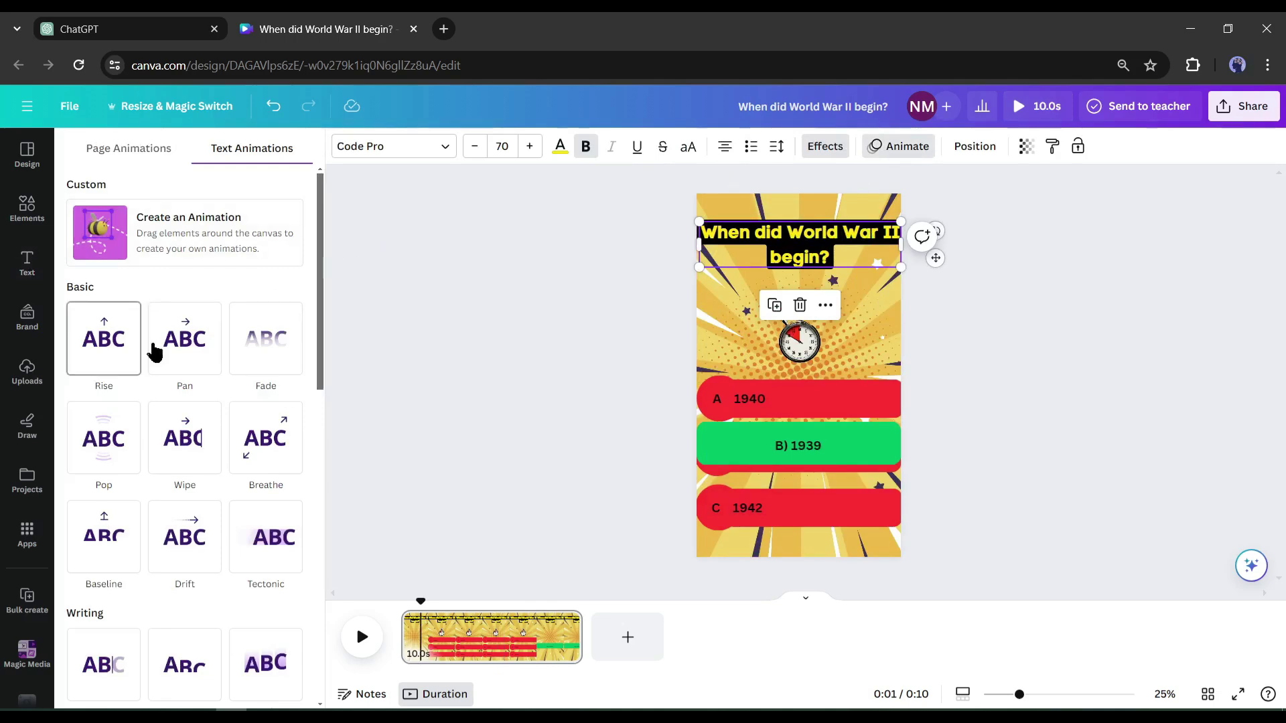
scroll(154, 348, "down", 1)
left_click(82, 589)
left_click(200, 588)
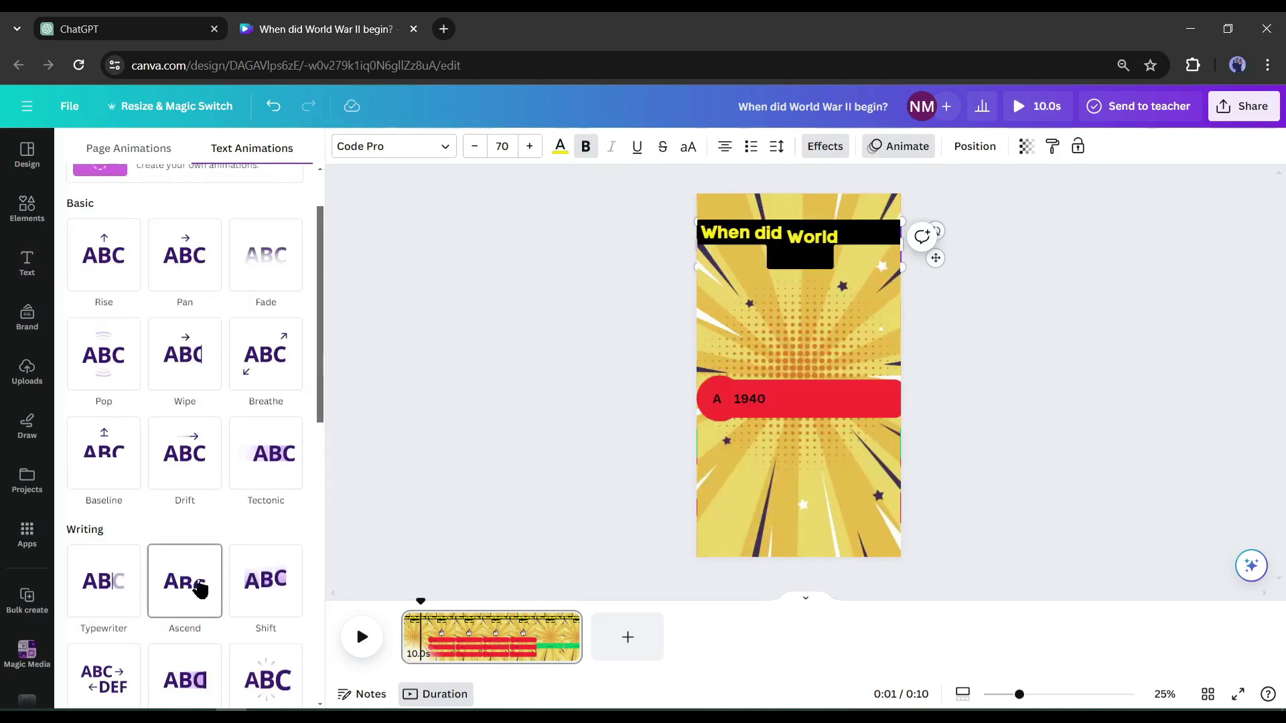
left_click(134, 450)
- Apply the Pop animation to the answer bars, the green correct-answer bar and the stopwatch
left_click(784, 399)
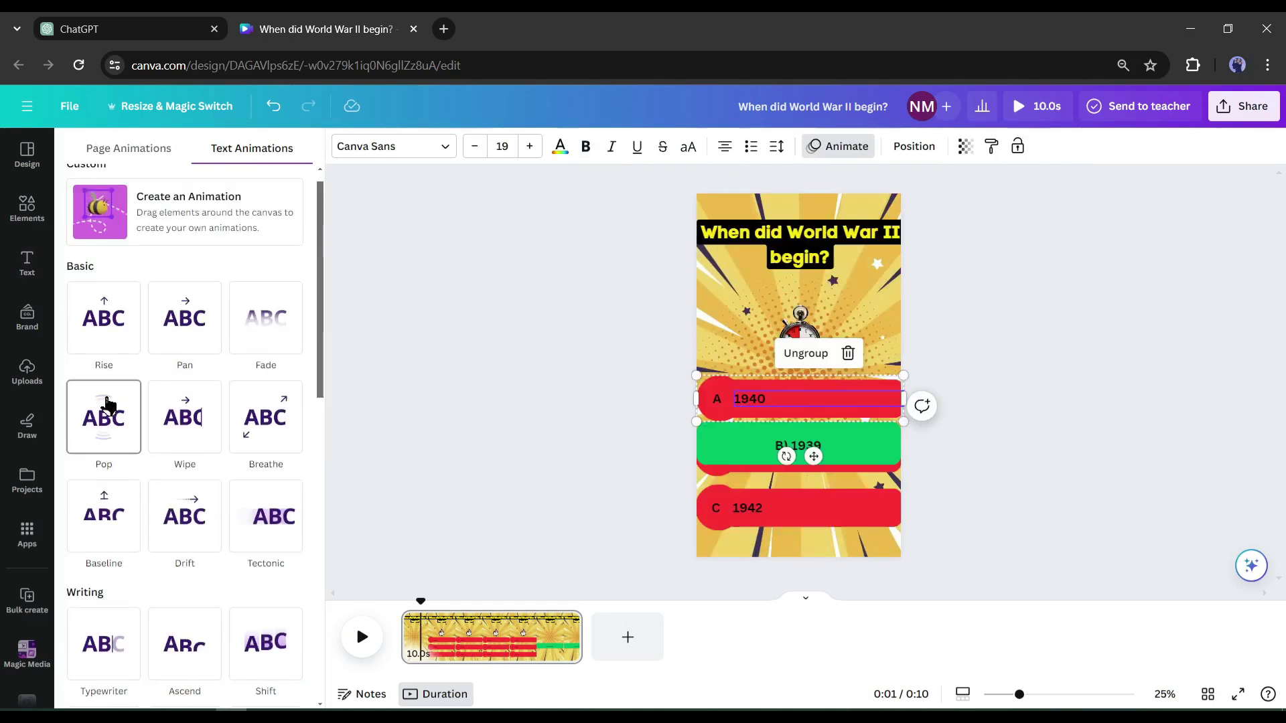
left_click(107, 406)
key("Tab")
key("Tab")
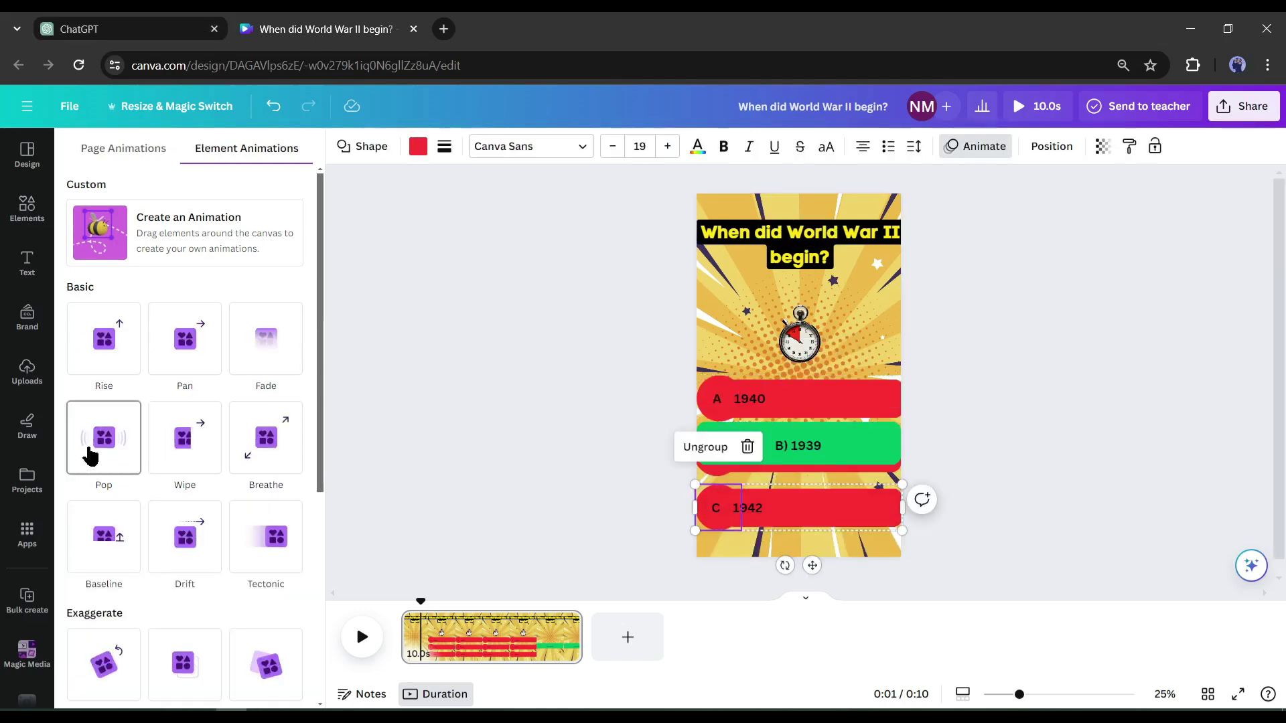
left_click(89, 451)
left_click(818, 471)
left_click(118, 443)
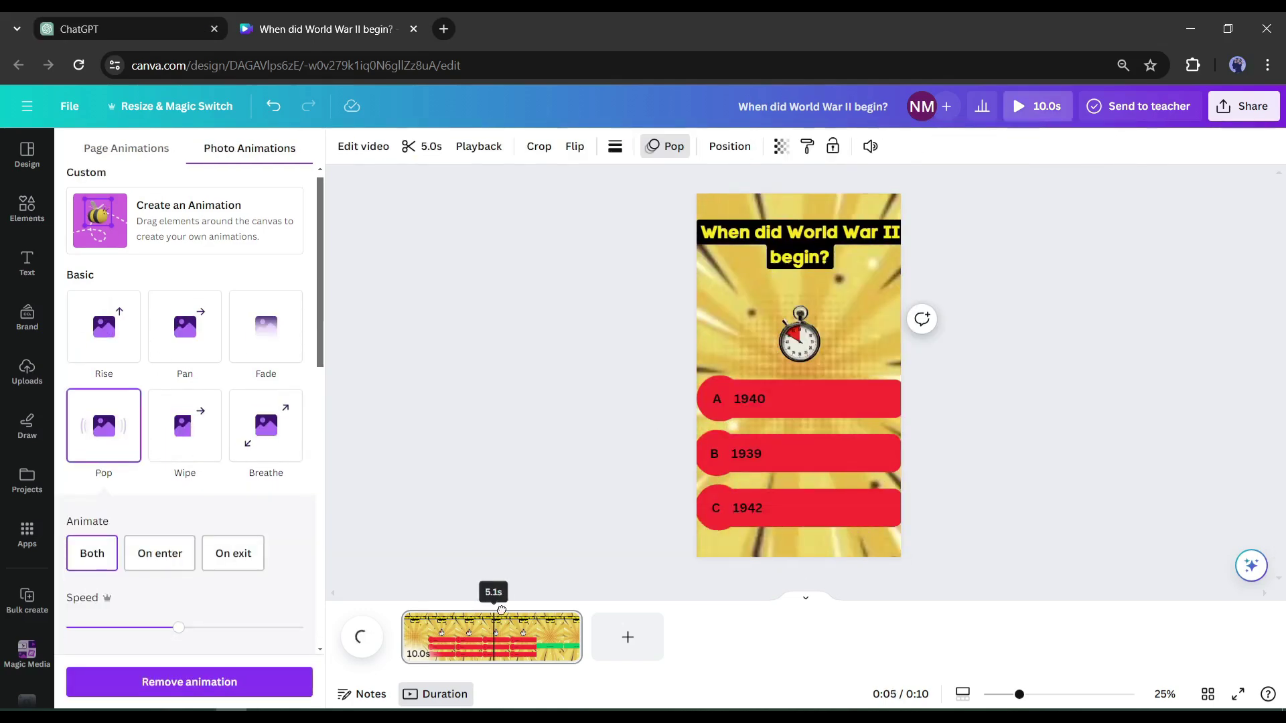
- Scrub through the timeline to check the animations and the timing of the green answer reveal
left_click(583, 611)
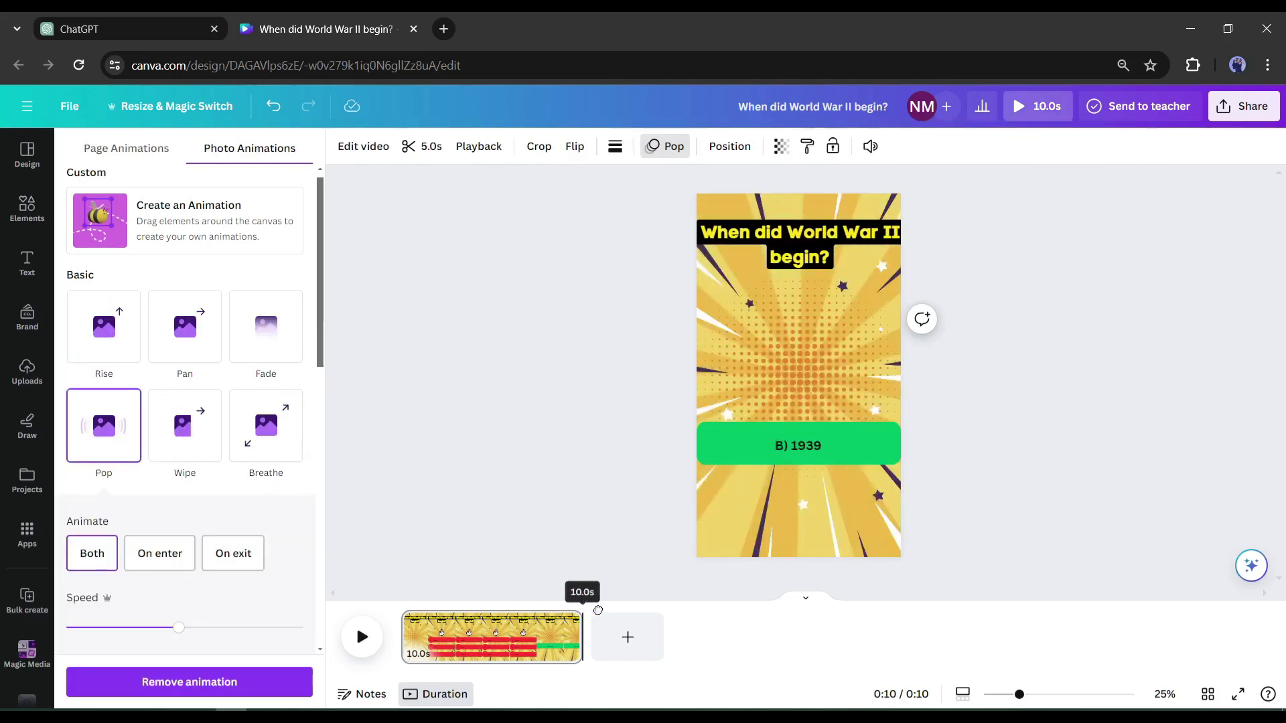
left_click_drag(598, 610, 514, 607)
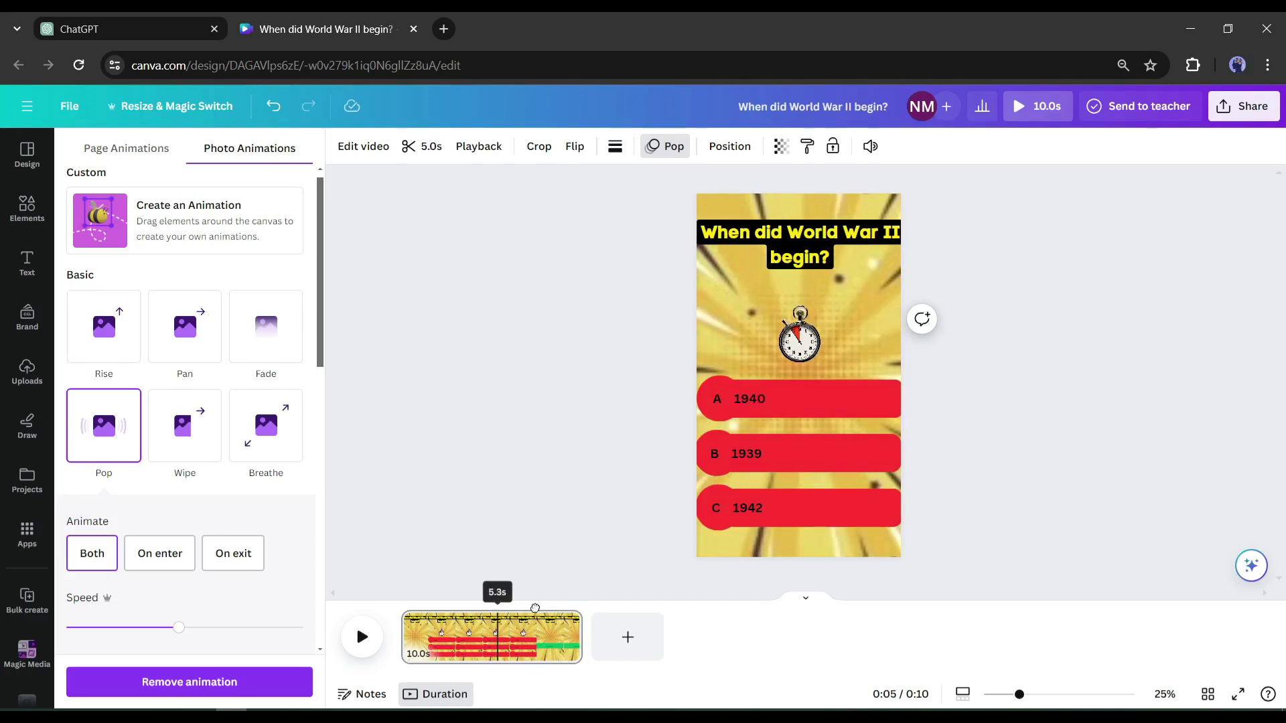
left_click(540, 609)
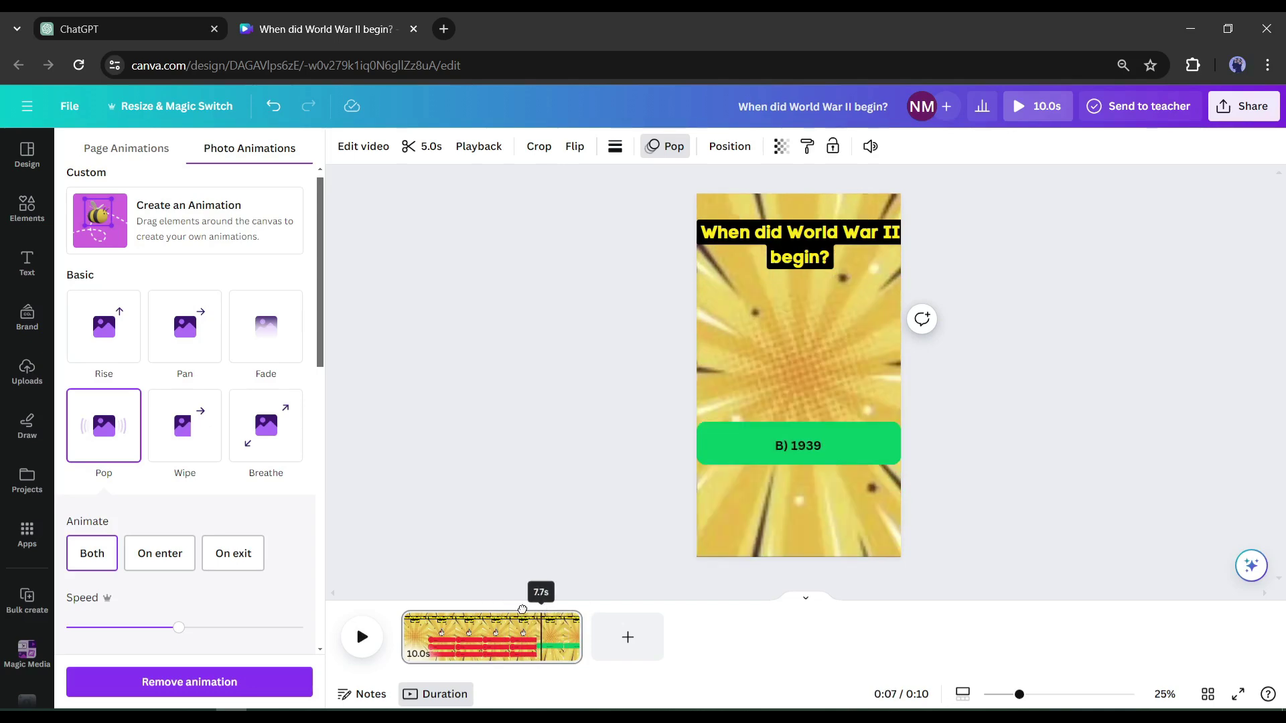
left_click_drag(522, 610, 400, 601)
- Search the audio elements for "cork" and add the Cork Pull sound near the start of the timeline
left_click(27, 262)
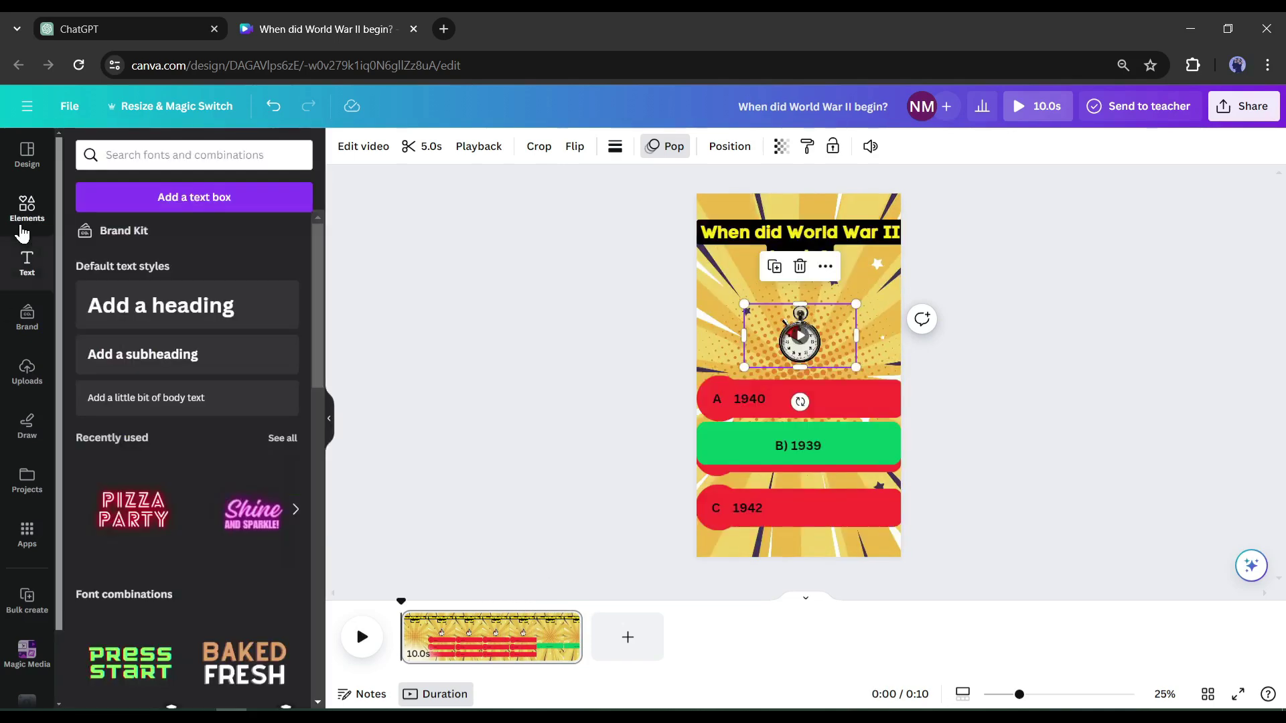
left_click(27, 209)
left_click(164, 156)
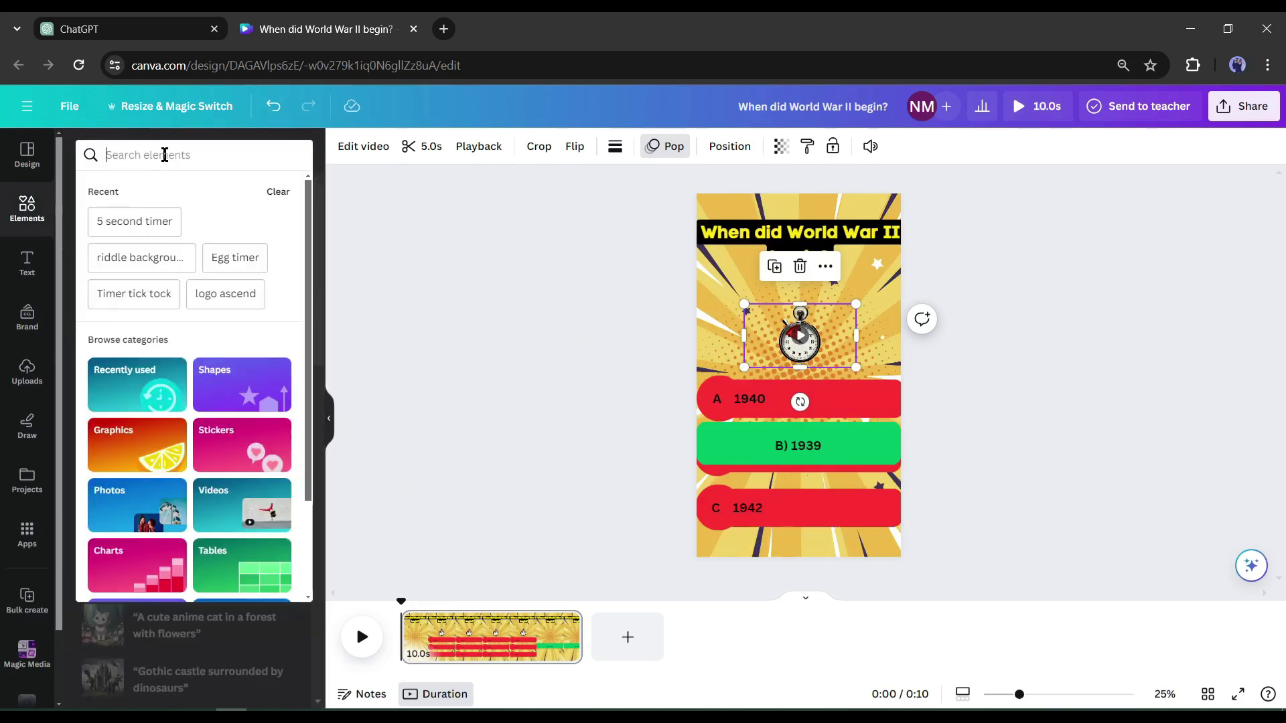
left_click(164, 155)
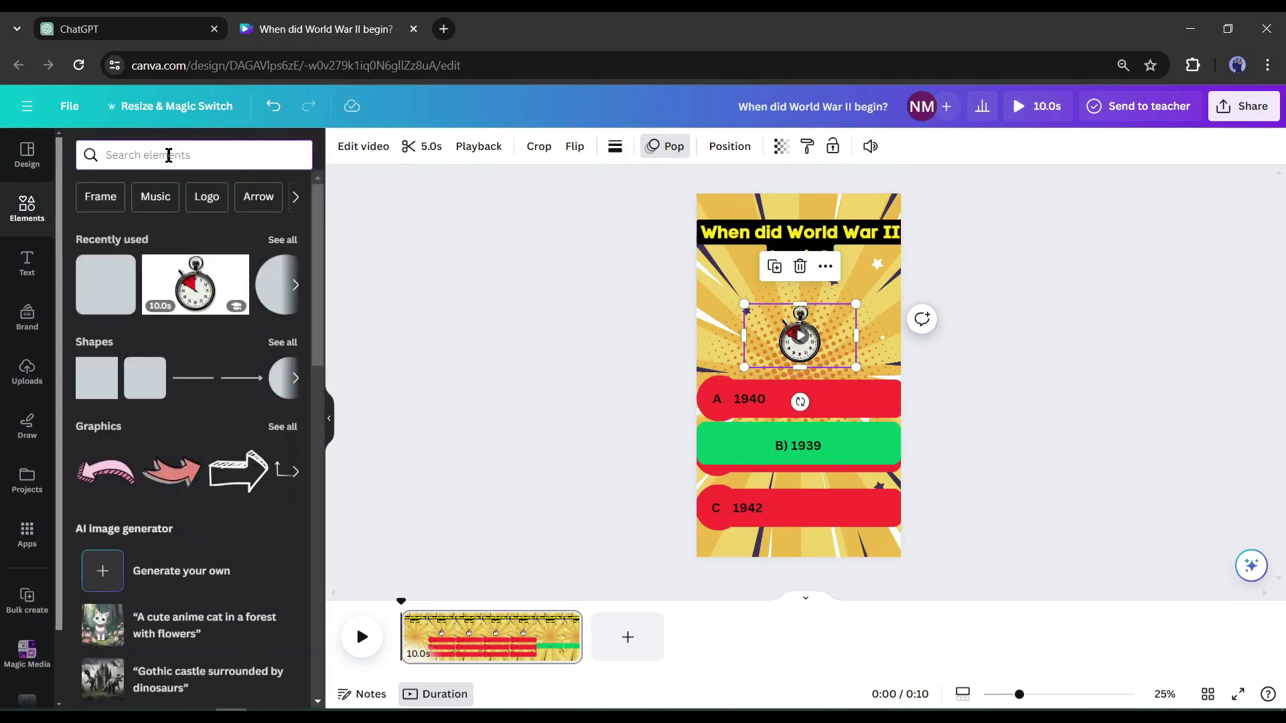
type("cork")
key("Return")
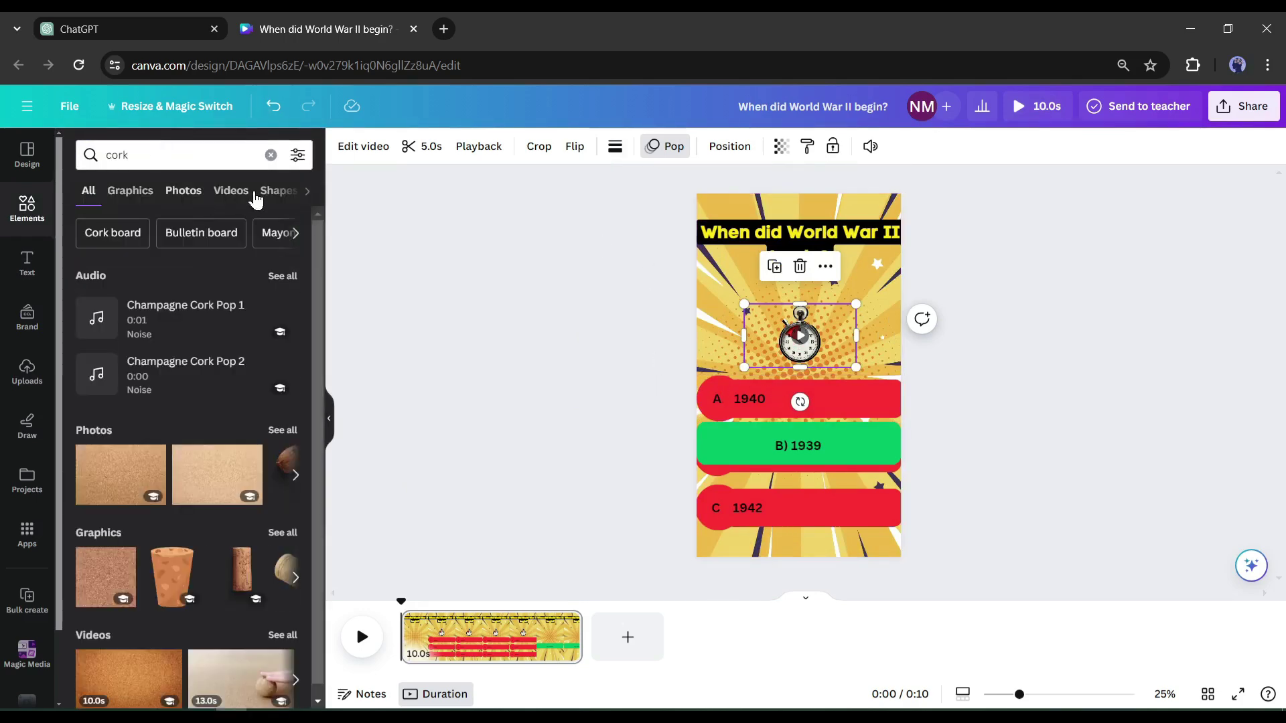
left_click(242, 196)
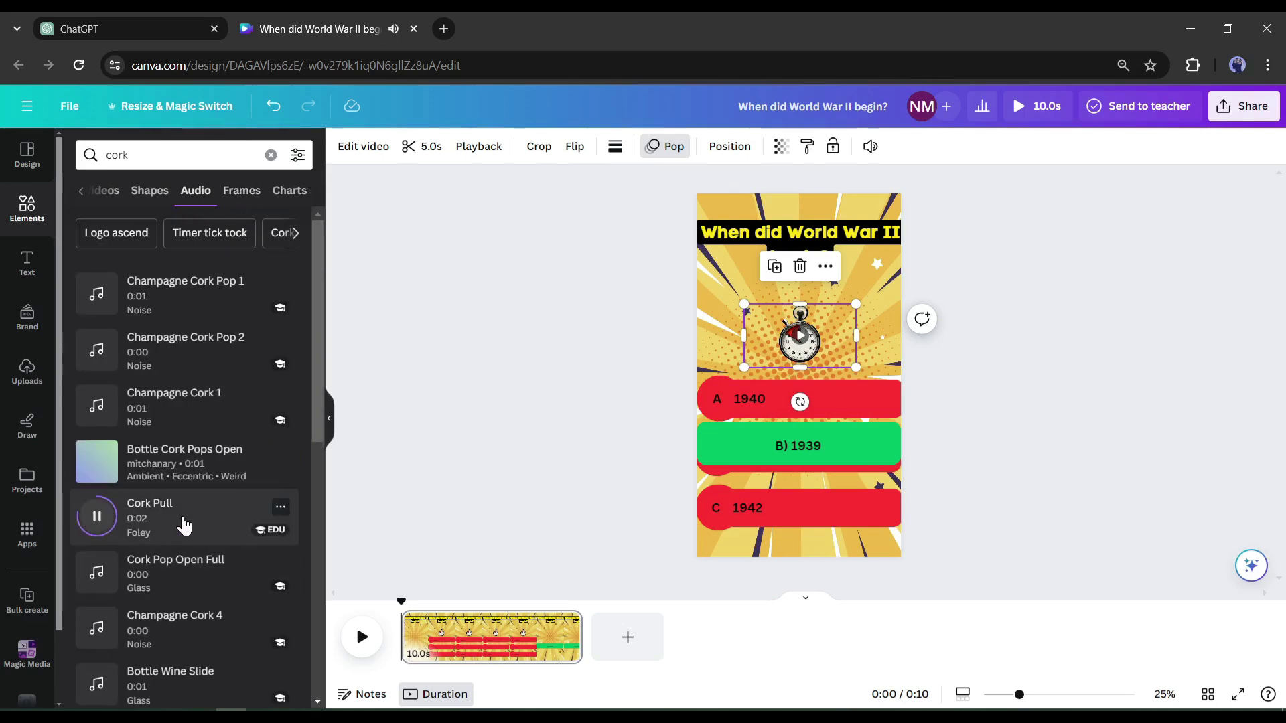
left_click_drag(183, 526, 426, 648)
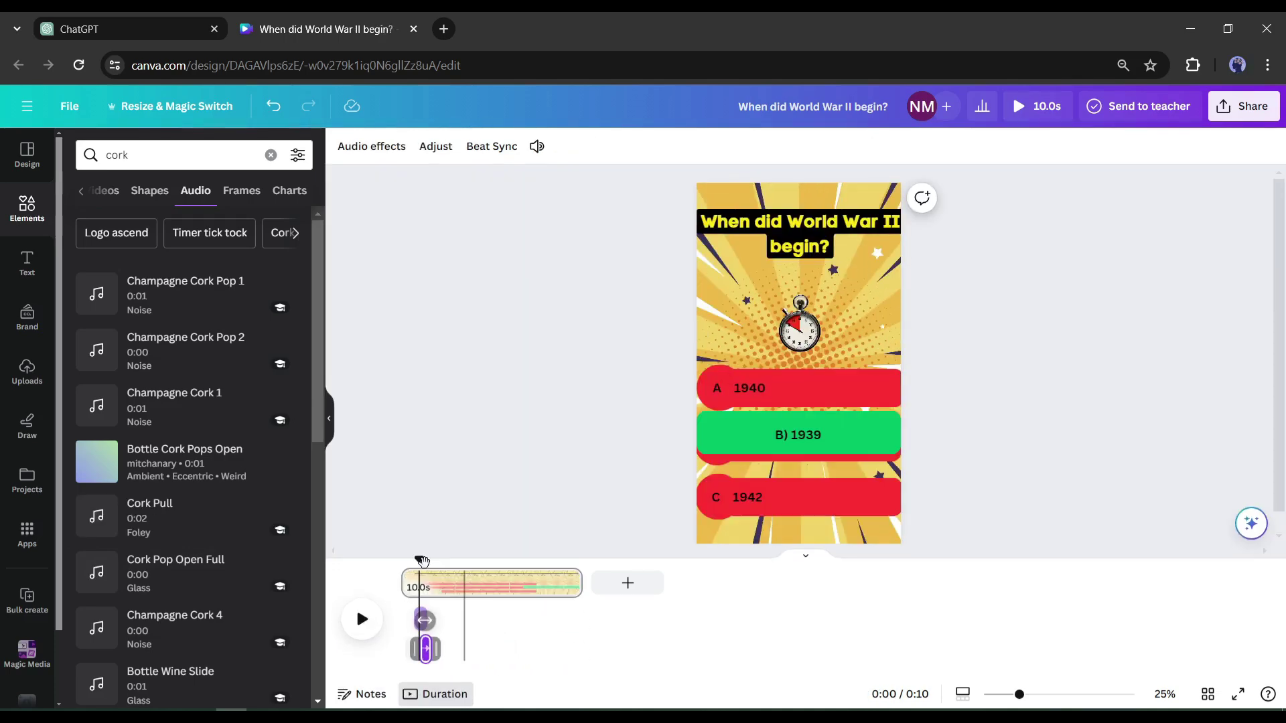
- Zoom the timeline in and position a 0.5-second copy of the cork sound where answer bar B enters
mouse_move(423, 561)
left_mouse_down()
mouse_move(439, 574)
mouse_move(419, 568)
left_mouse_up()
left_click(963, 694)
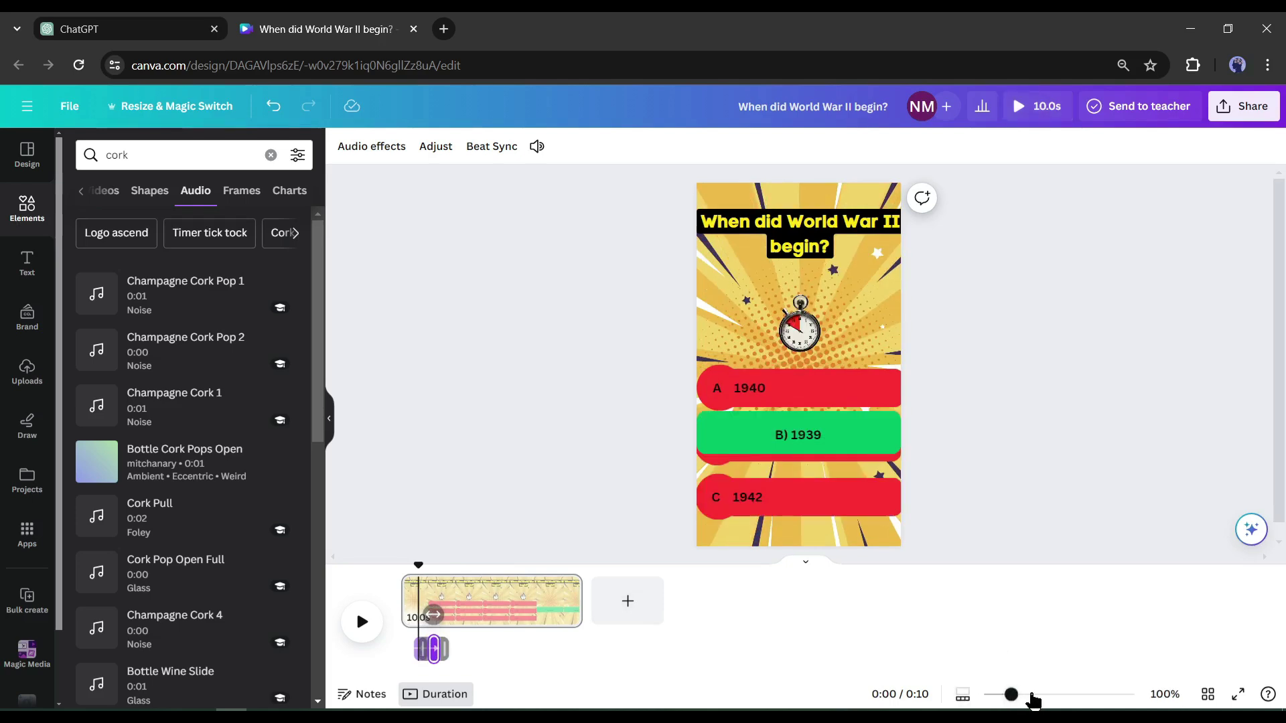
left_click_drag(1042, 700, 1129, 697)
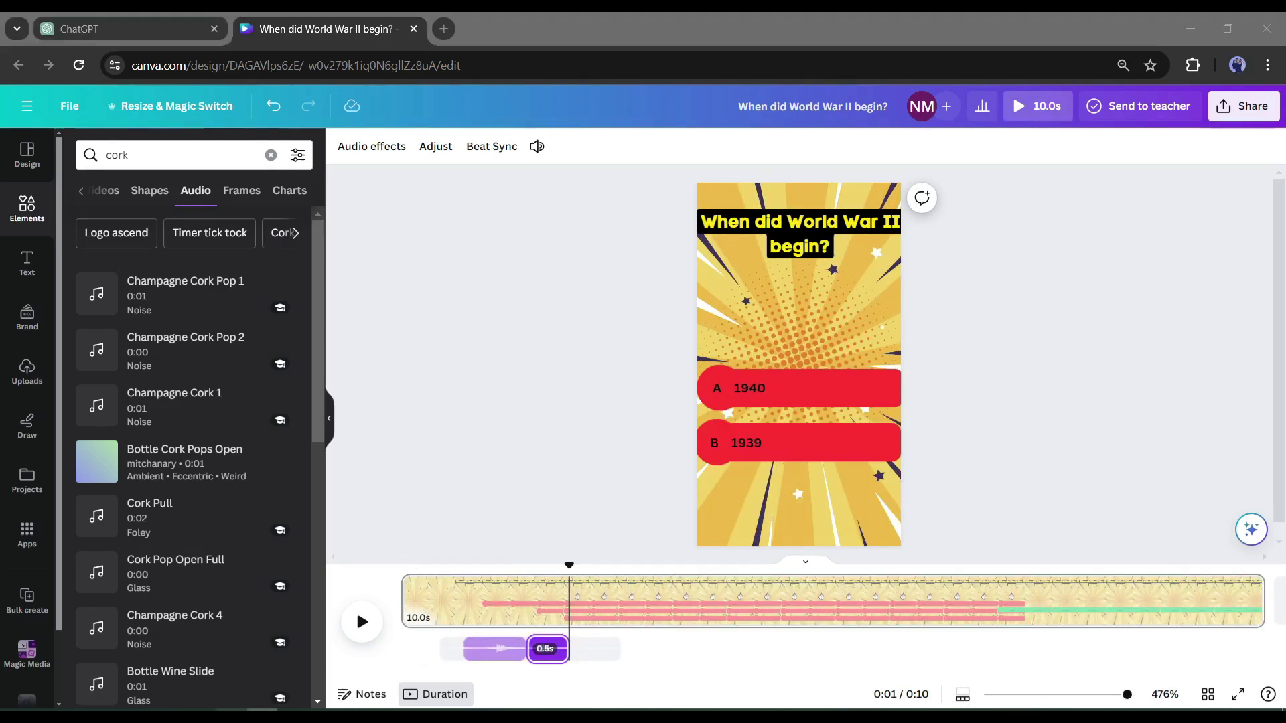
left_click(546, 665)
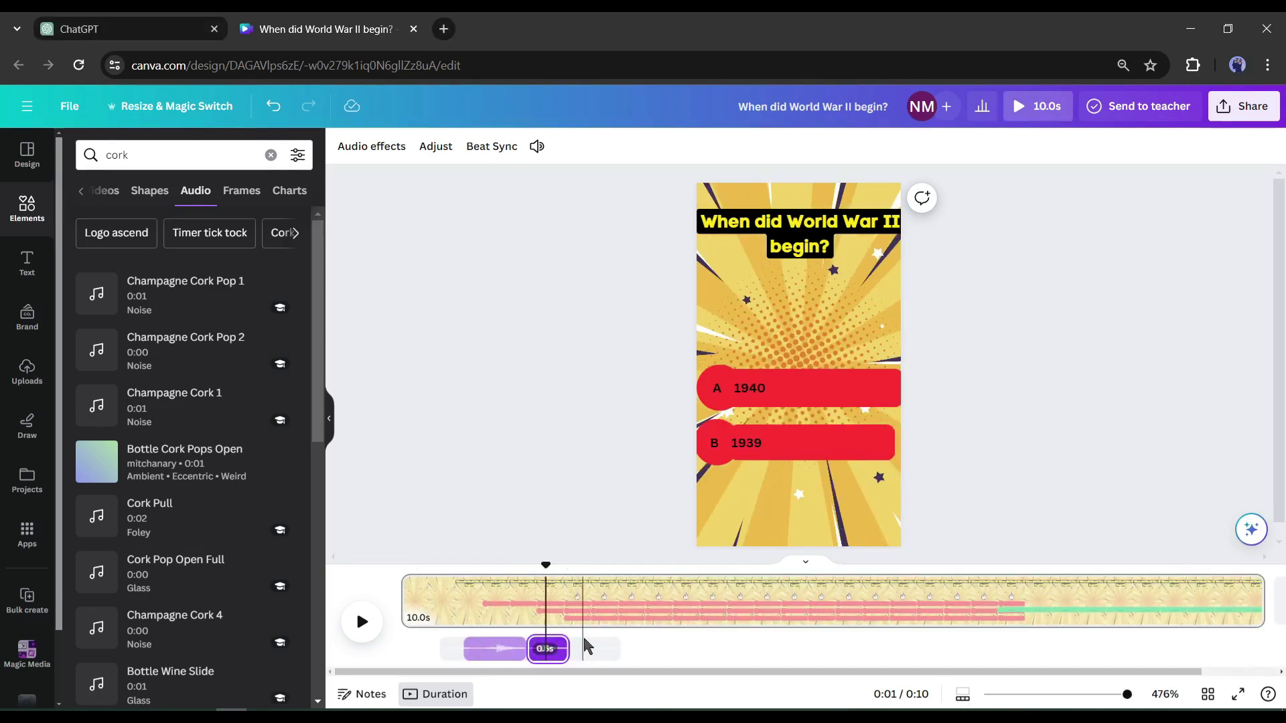
- Paste a third cork sound where answer bar C enters, at about 1.9 seconds, and play back the sequence
left_click(590, 569)
key("ctrl+v")
left_click_drag(613, 654, 595, 655)
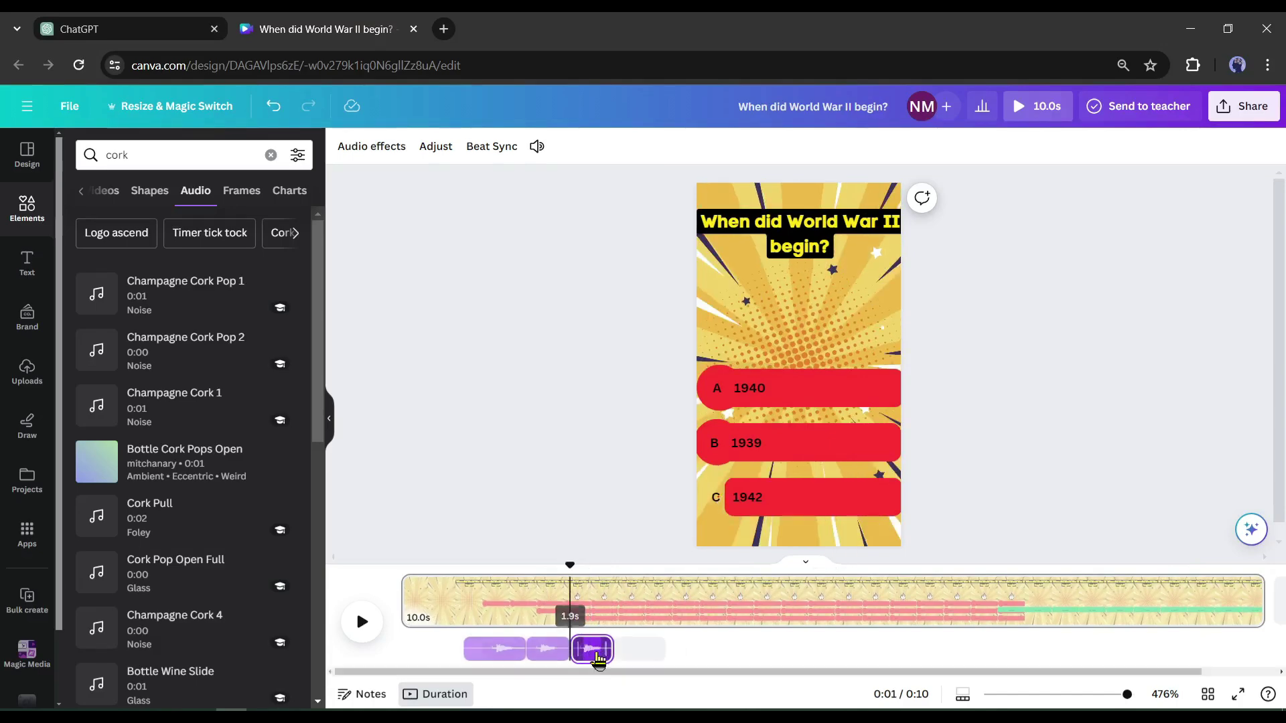
key("space")
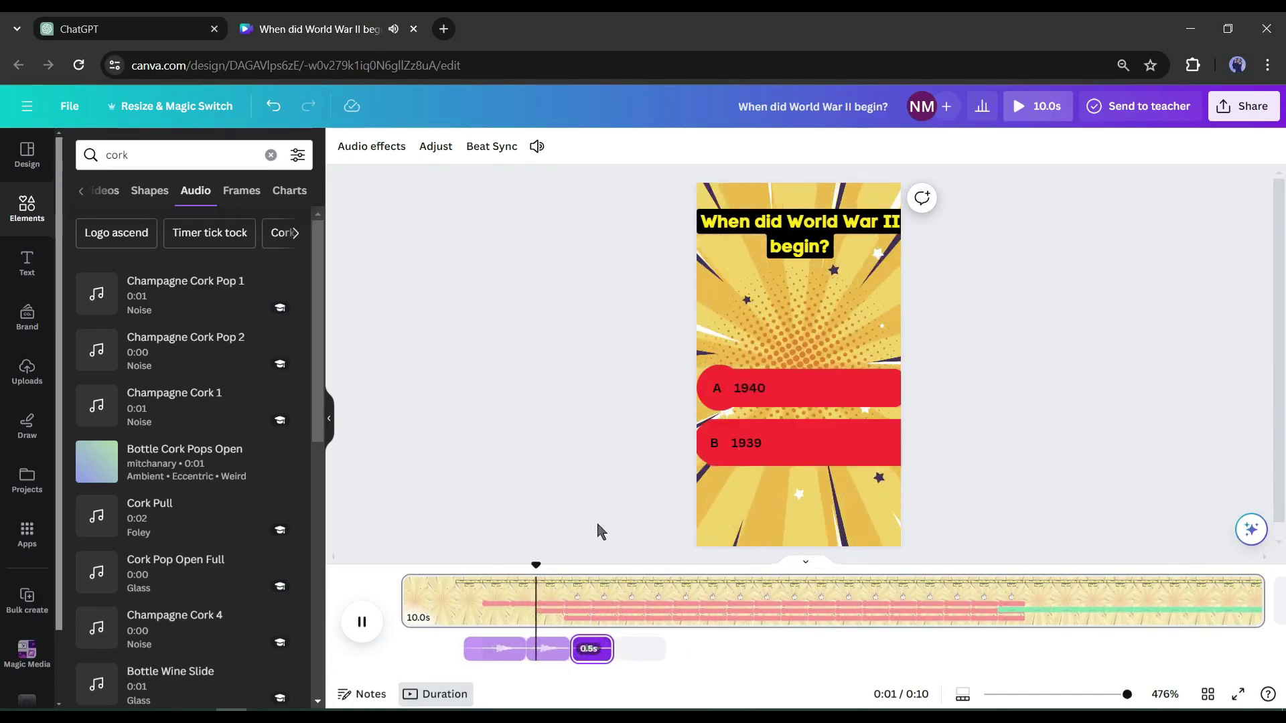
left_click(362, 621)
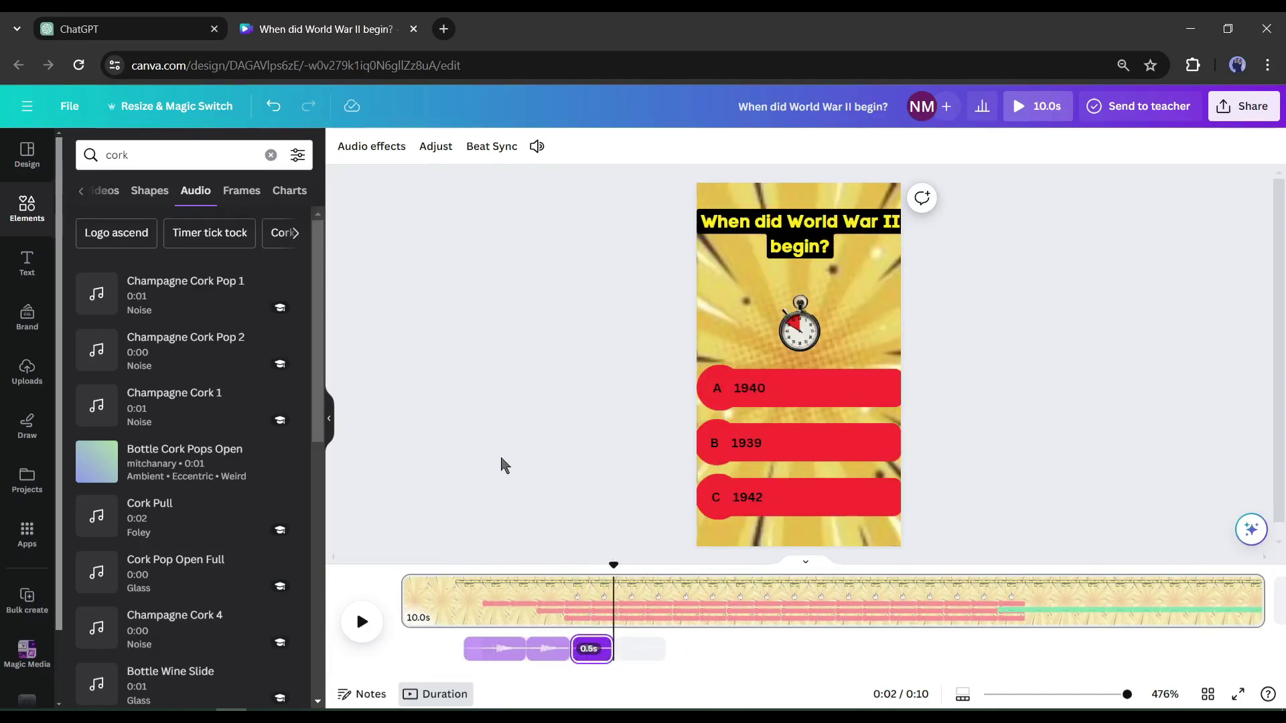
- Search for "Egg timer" audio, add Egg Timer Tic Toc after the cork sounds and trim it to end at about 7 seconds
left_click(170, 155)
double_click(169, 155)
type("e")
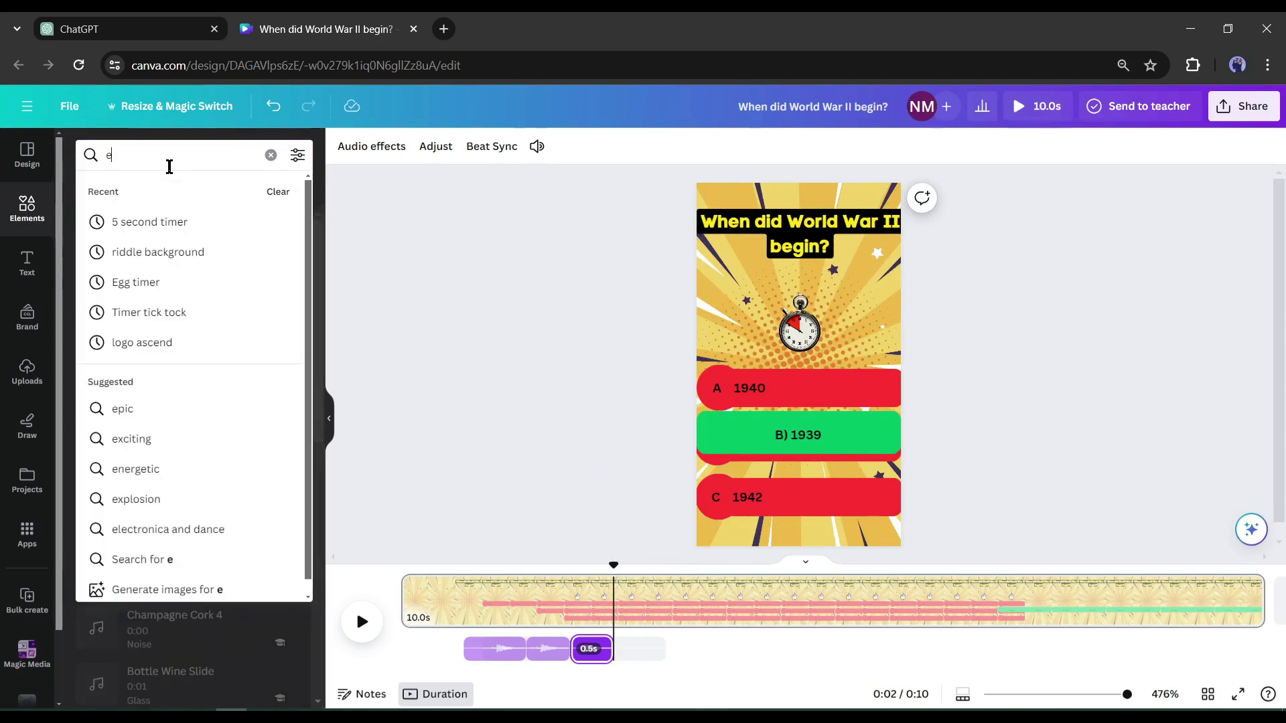
type("gg")
left_click(160, 219)
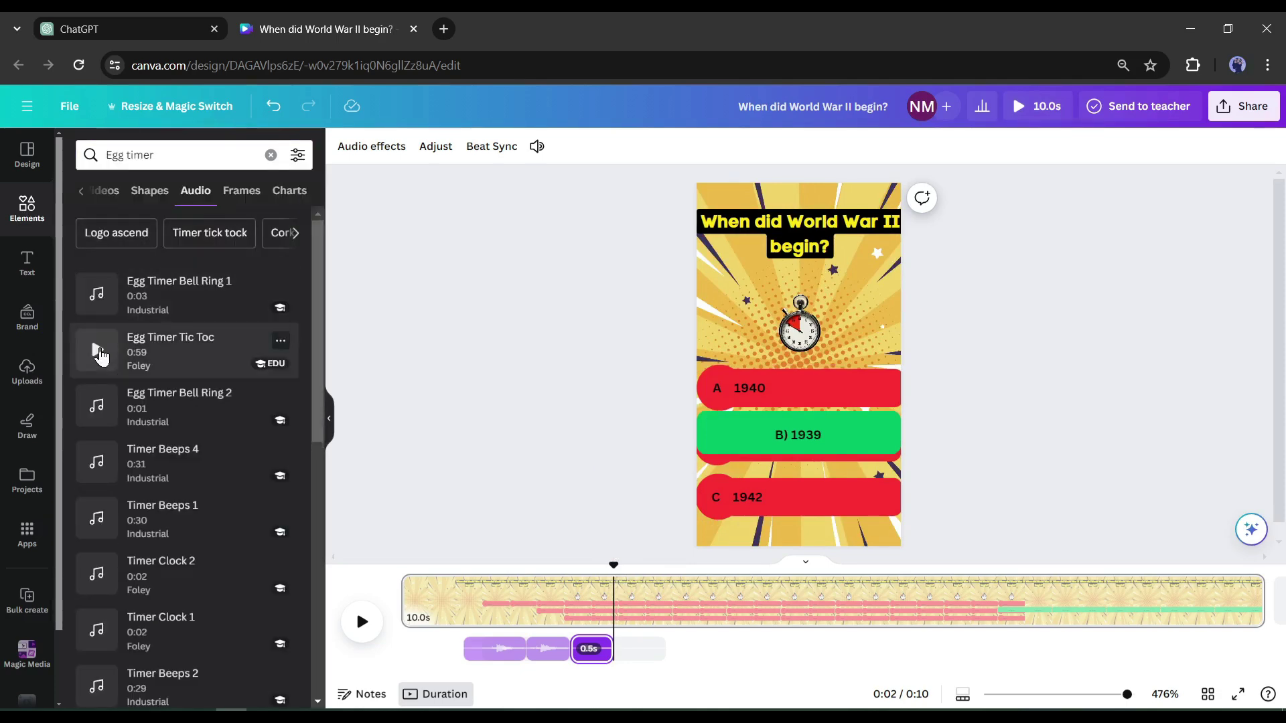
left_click_drag(158, 362, 619, 646)
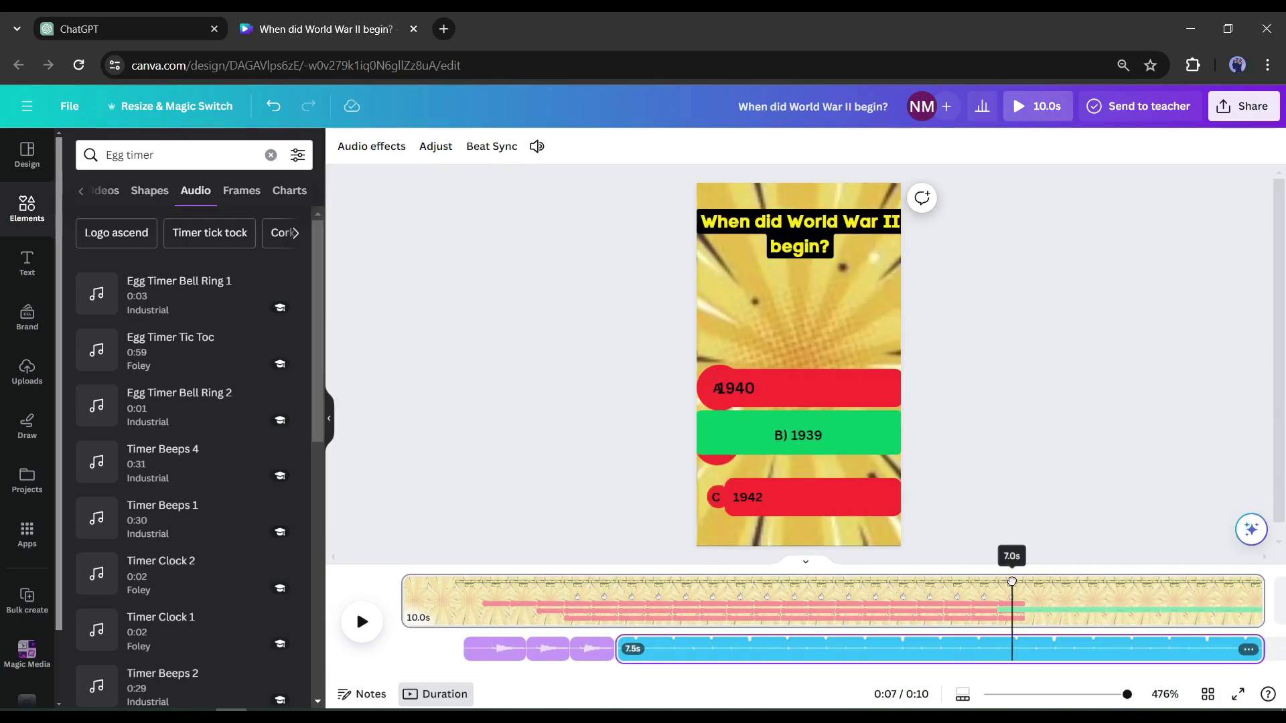
left_click_drag(997, 580, 1008, 583)
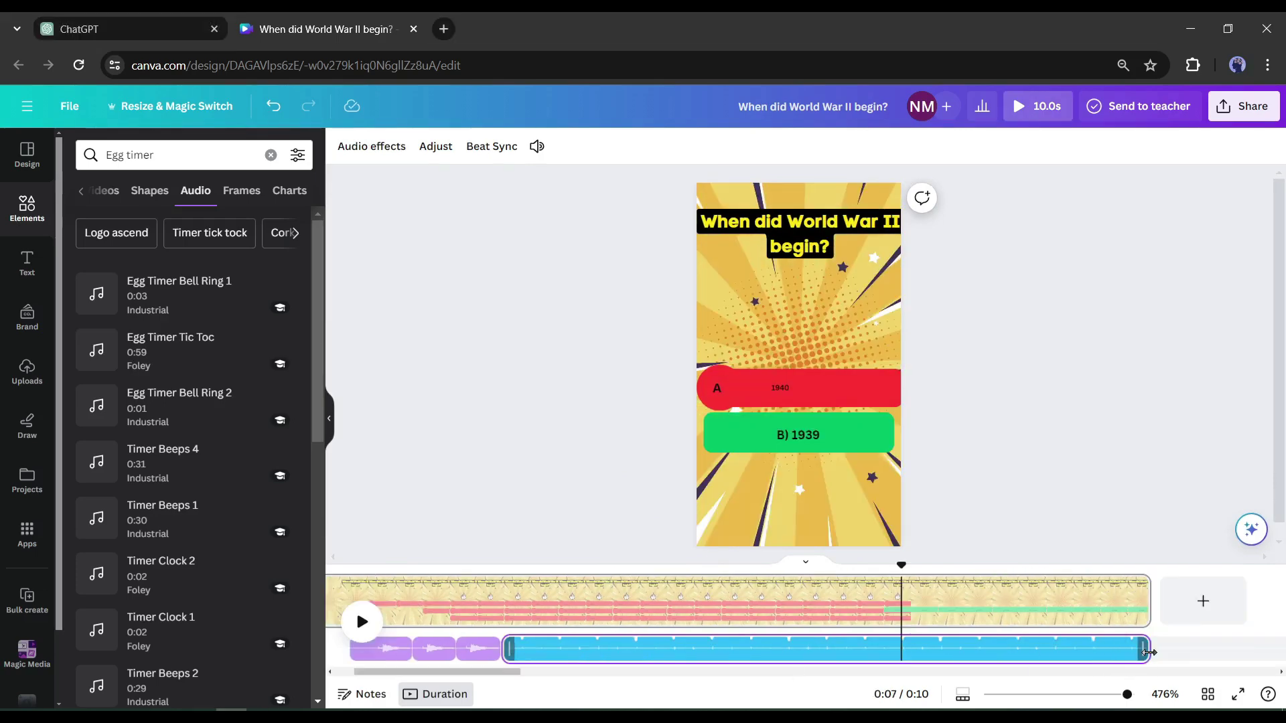
- Search the audio elements for "logo ascend" and add PREL Logo Ascend 8 right after the egg timer sound, at the green answer reveal
left_click(796, 443)
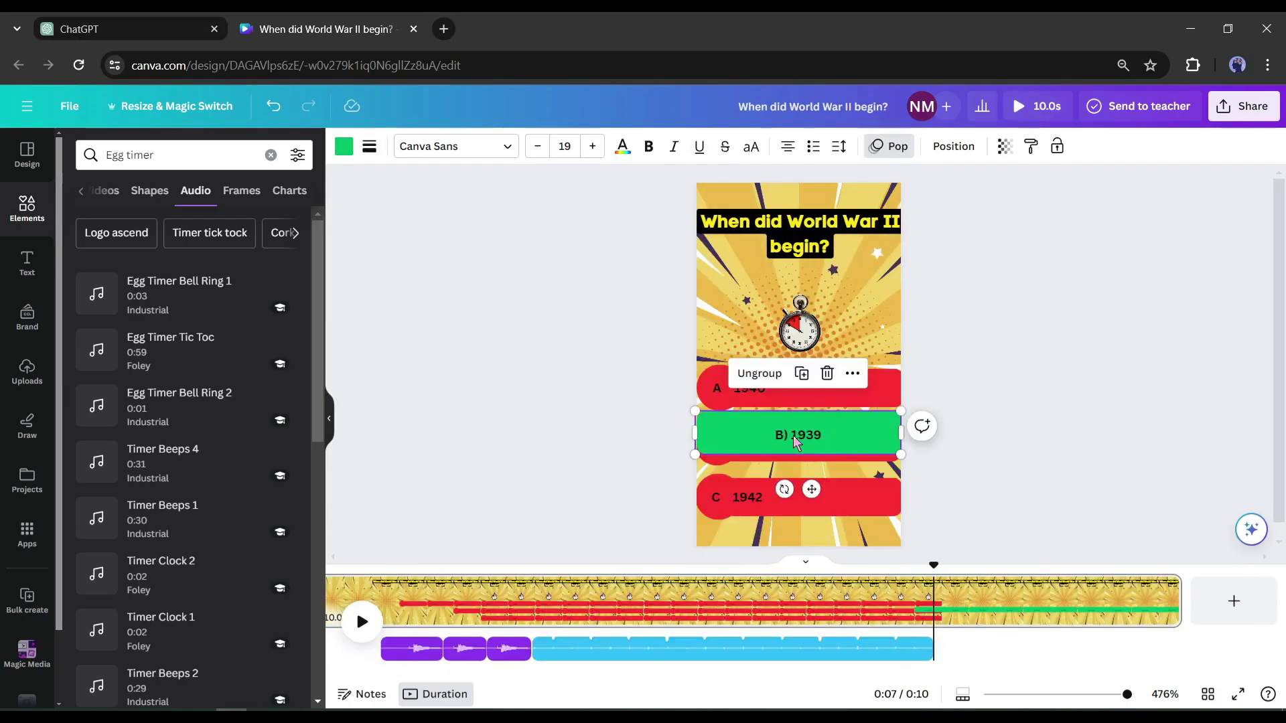
triple_click(179, 163)
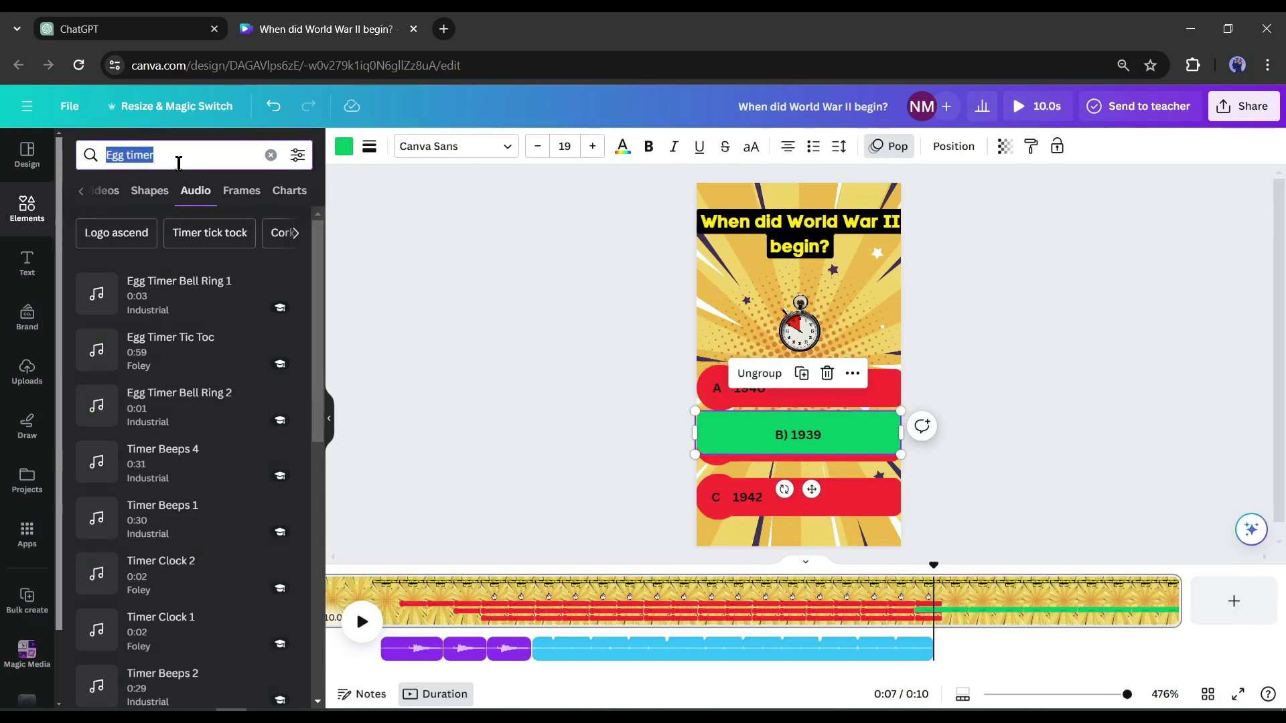
type("Logo")
key("Down")
key("Return")
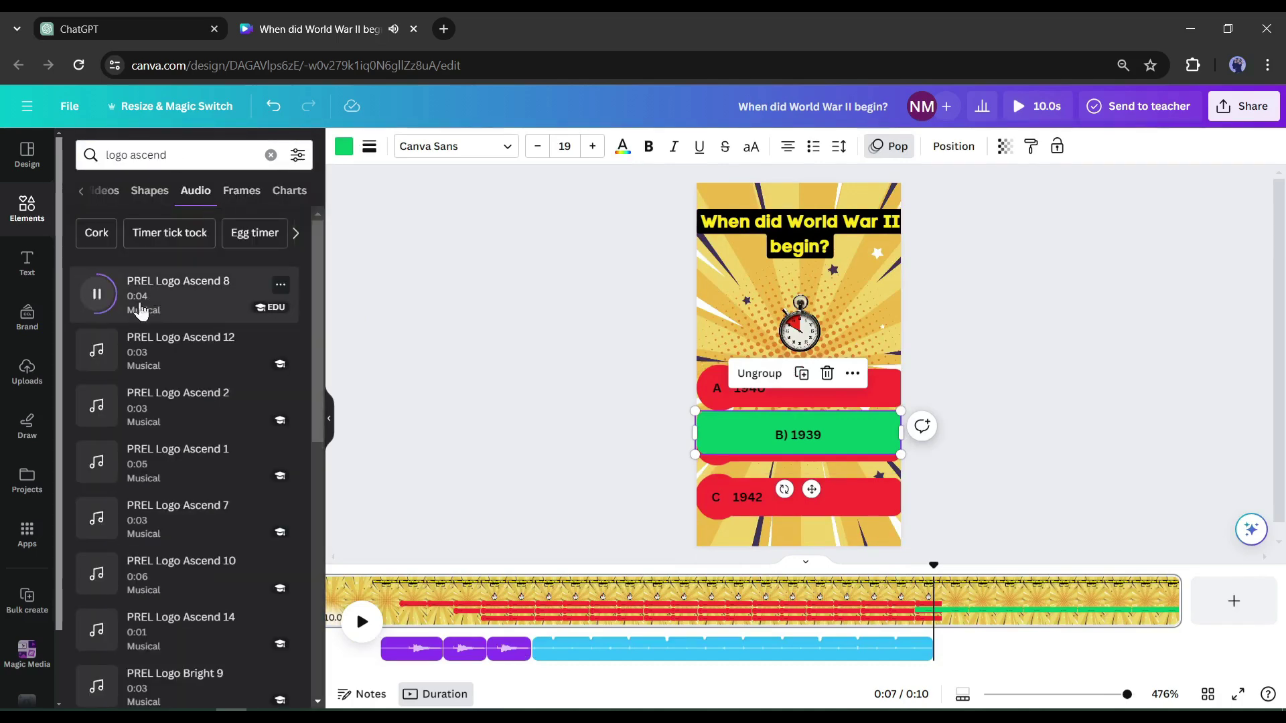
left_click_drag(140, 311, 948, 616)
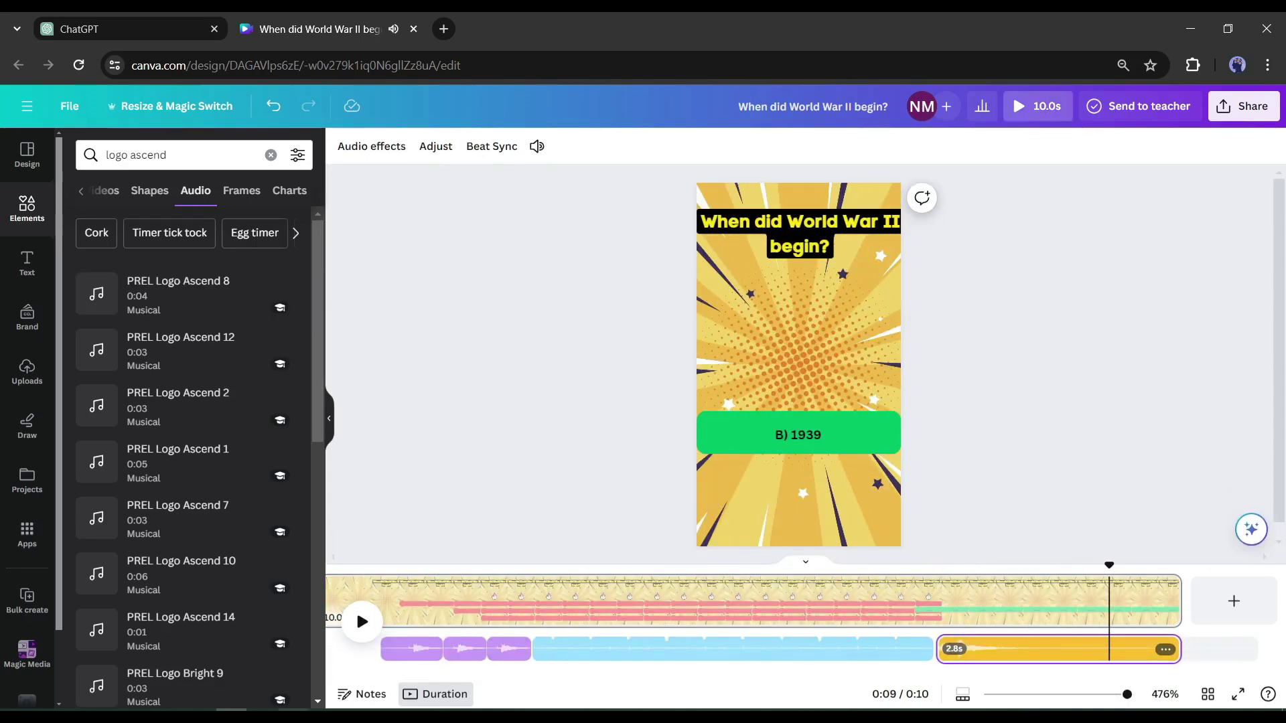
- Play the video from the start to check the answer animations against the sound effects
left_click(351, 636)
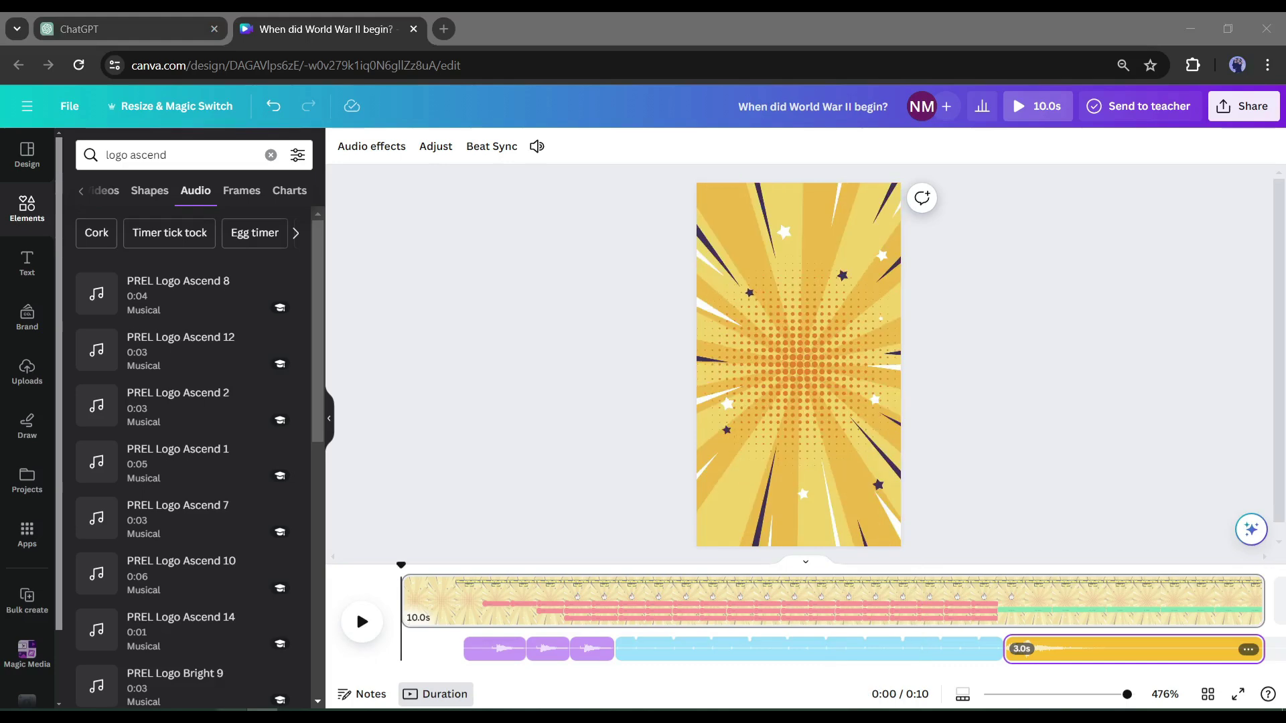
left_click(355, 629)
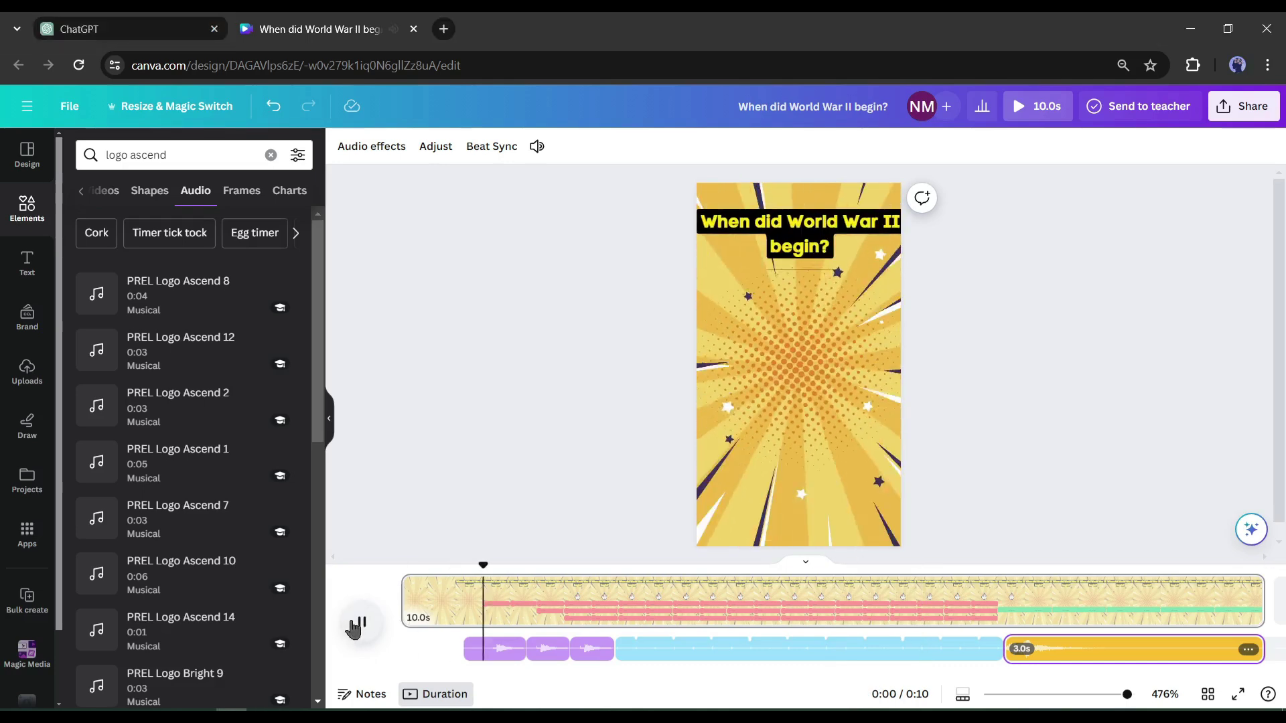
left_click(354, 628)
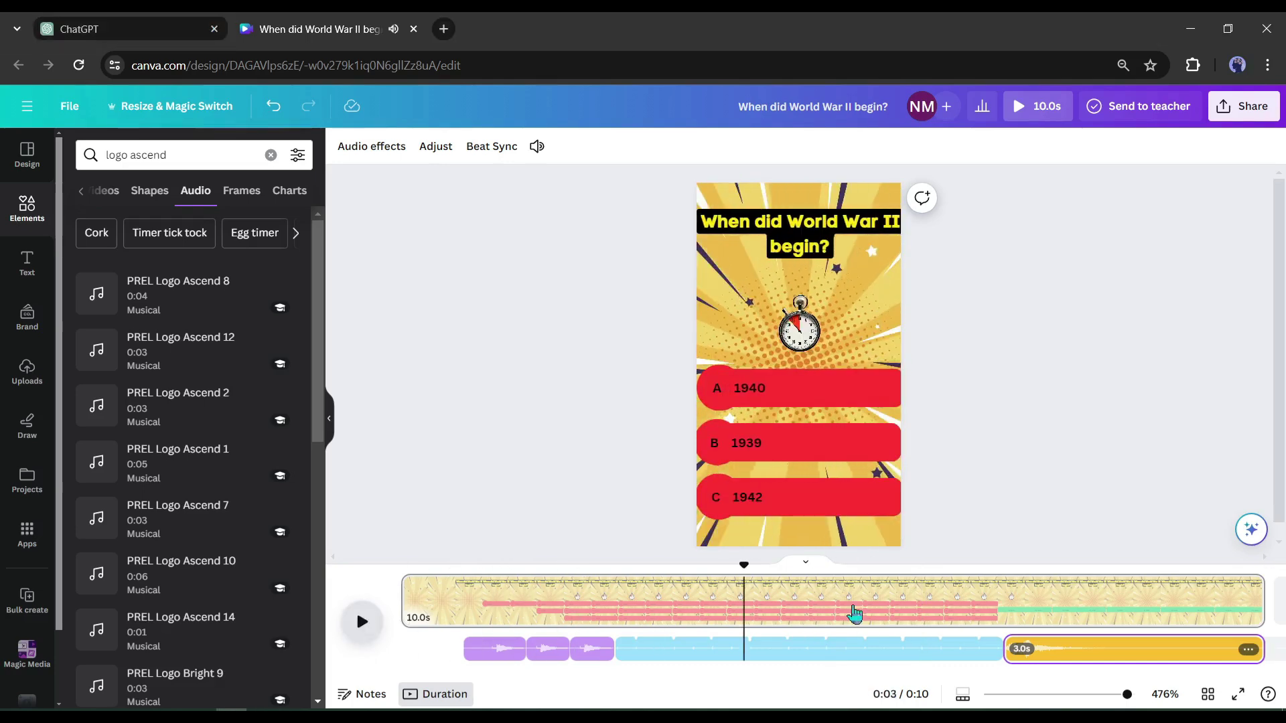
left_click(878, 204)
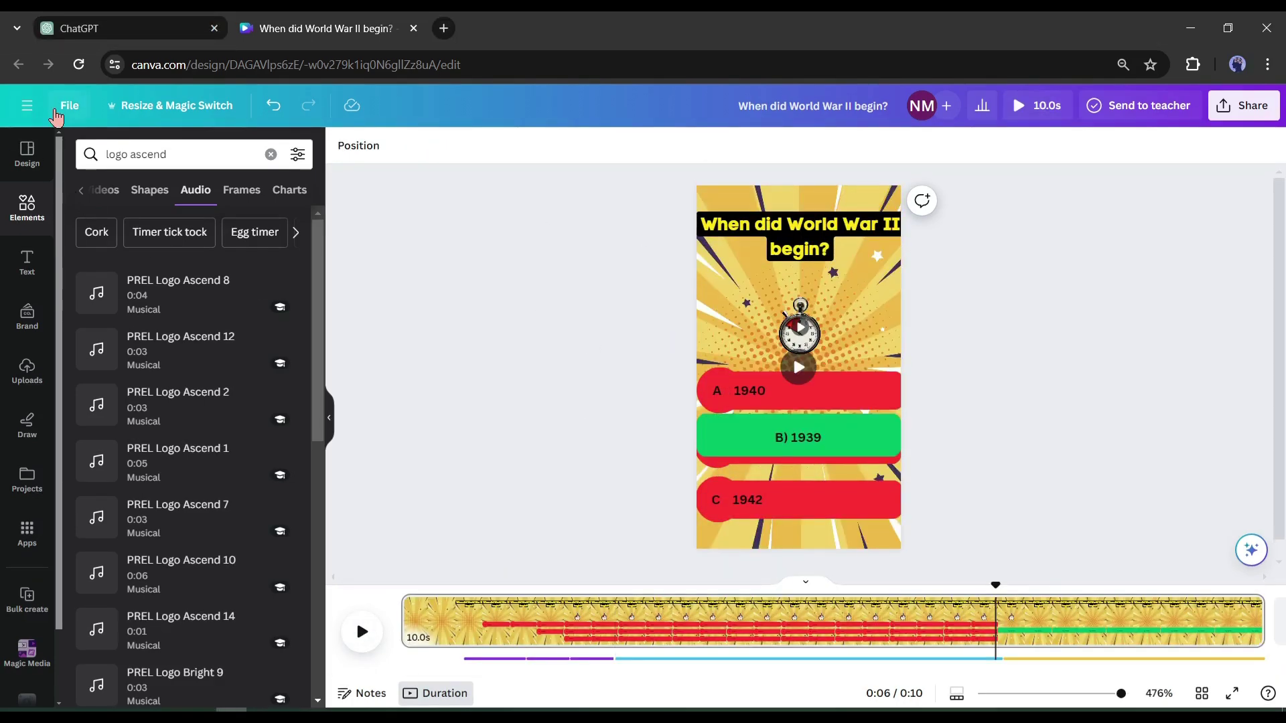
- Make a copy of the design and delete its question, answer bars and stopwatch, leaving only the animated background
left_click(55, 111)
left_click(152, 390)
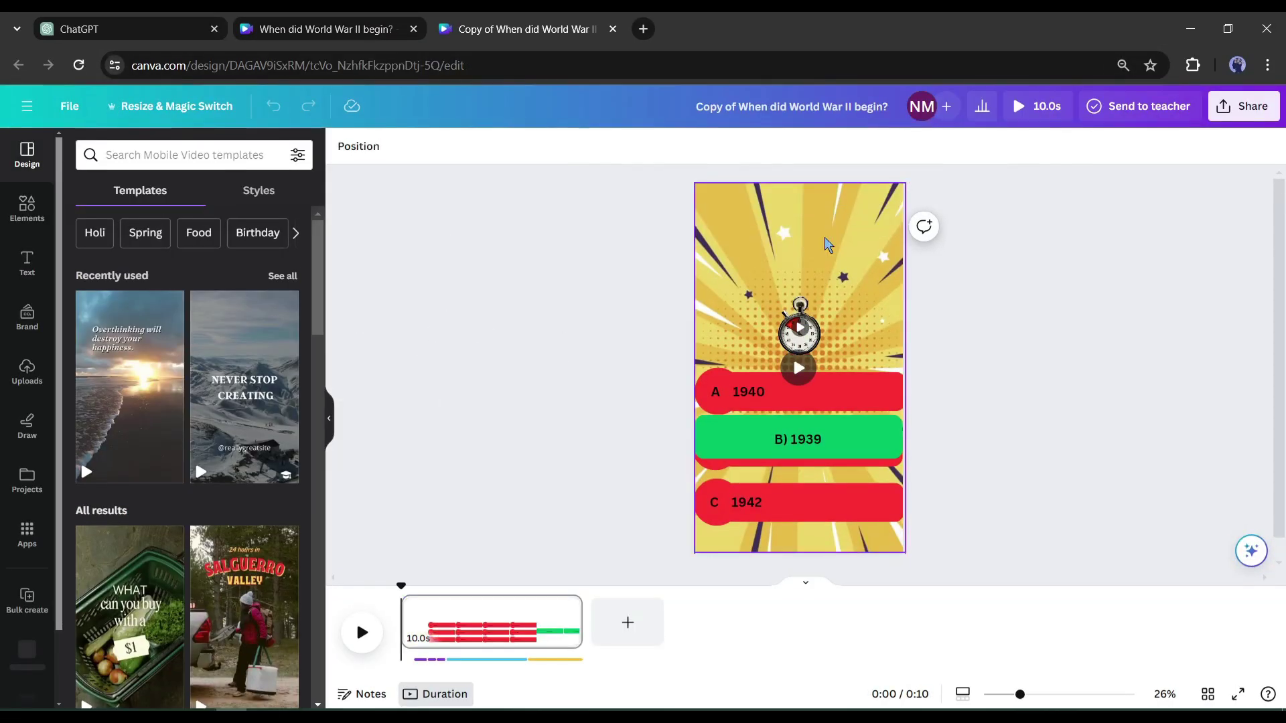
left_click(797, 392)
key("Delete")
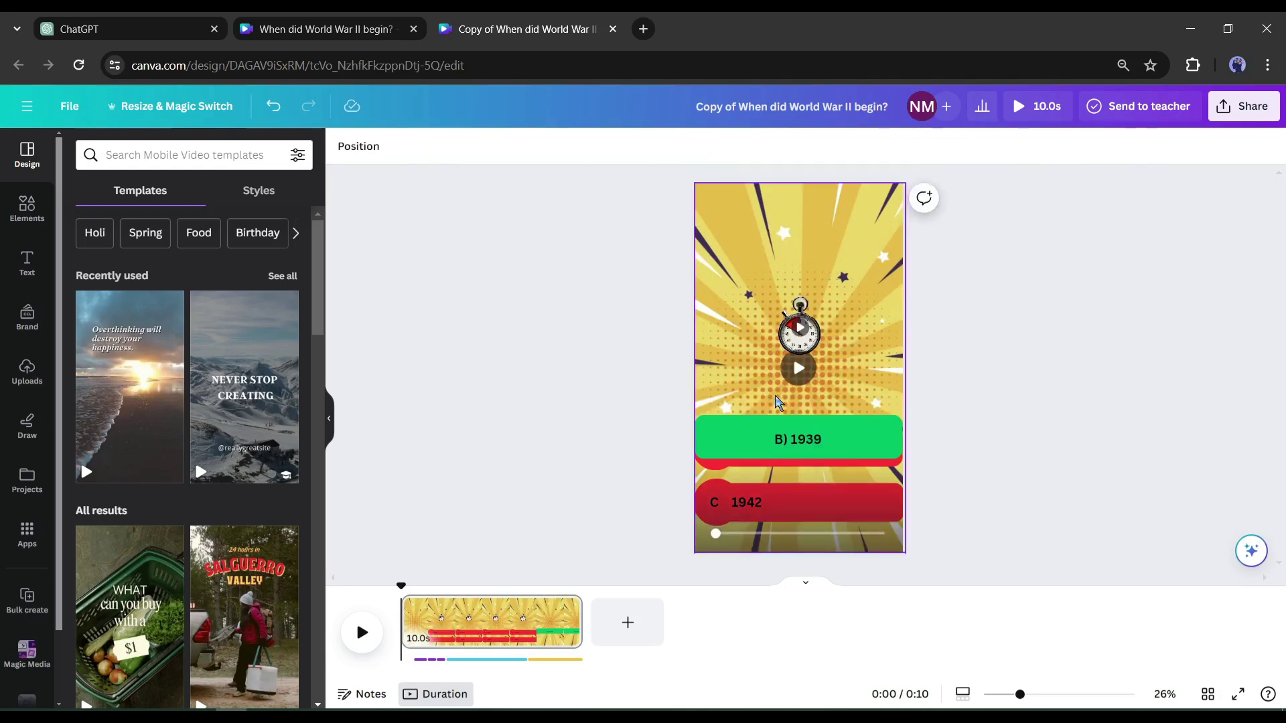
left_click(798, 442)
key("Delete")
left_click(797, 451)
key("Delete")
left_click(789, 509)
key("Delete")
left_click(712, 518)
key("Delete")
left_click(716, 463)
key("Delete")
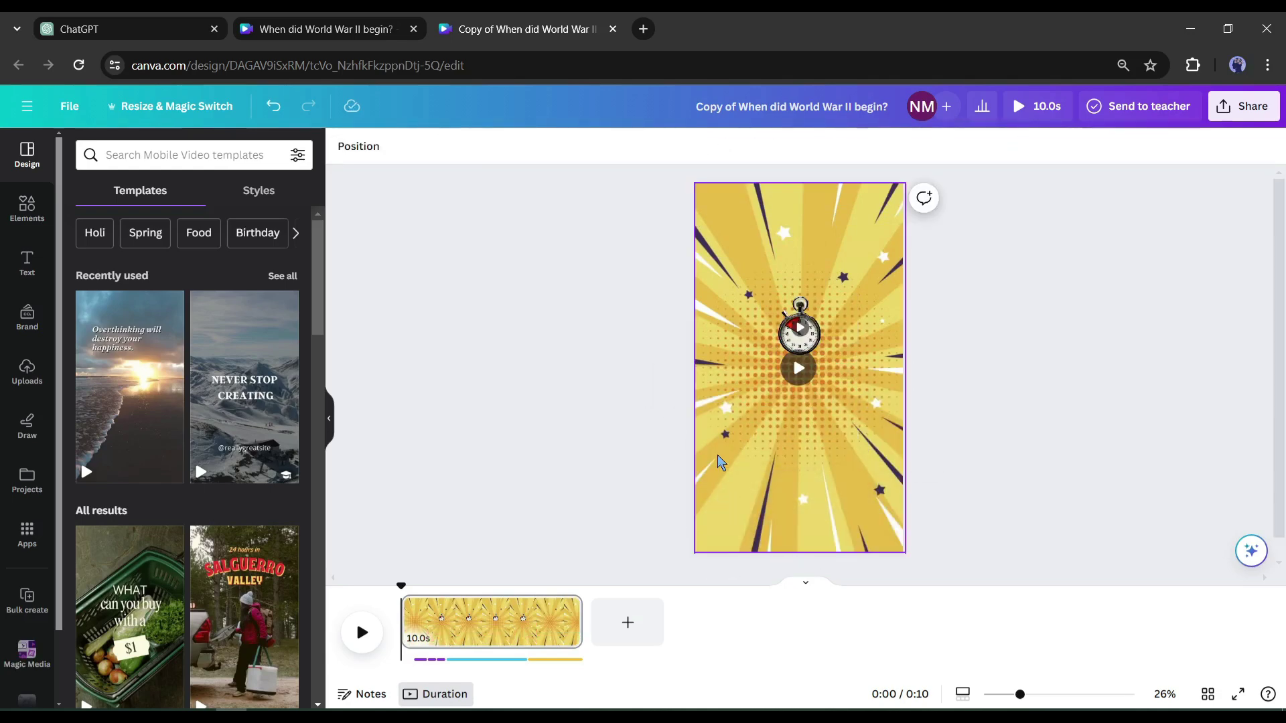
left_click(810, 338)
key("Delete")
scroll(567, 561, "down", 1)
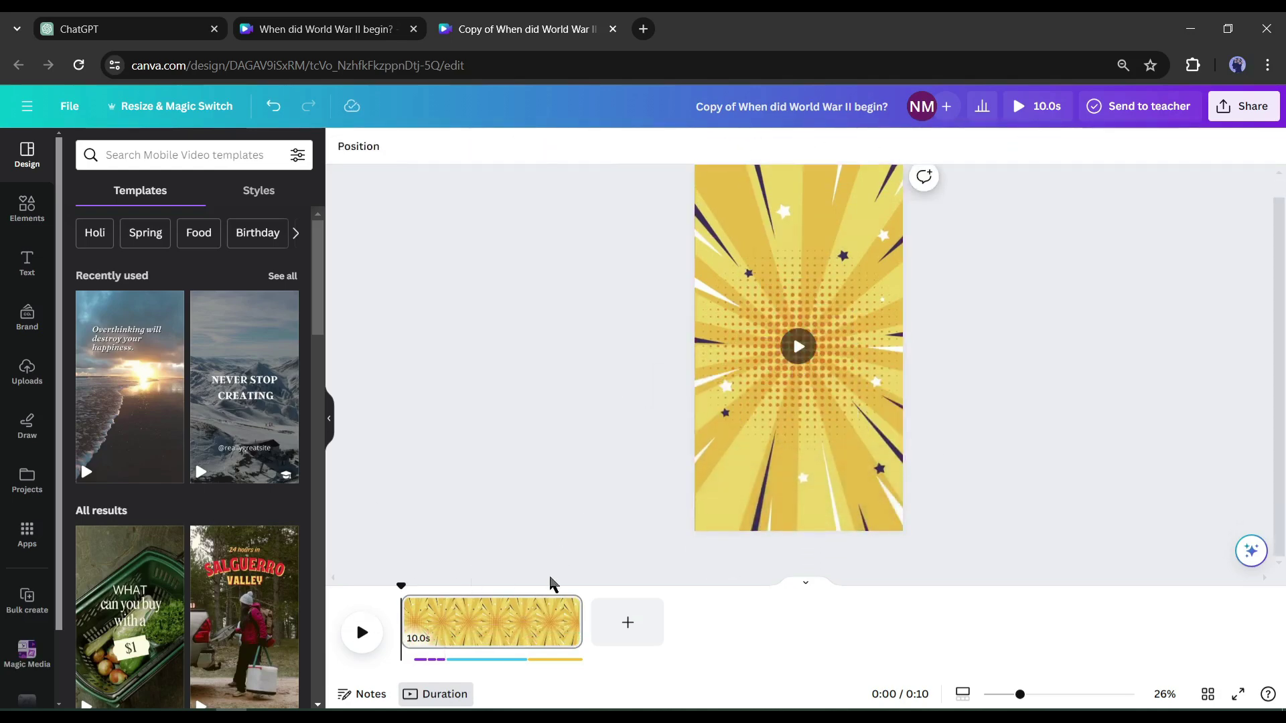
- Download the background-only copy as an MP4 video
left_click(1250, 113)
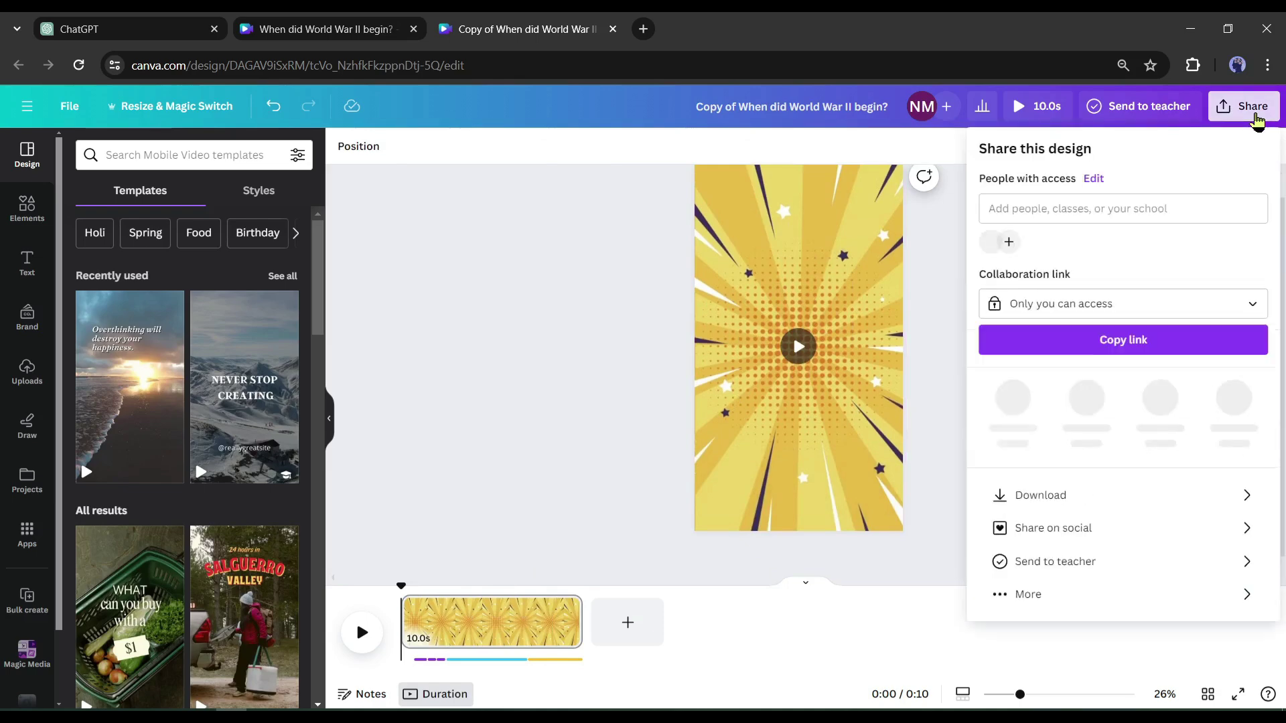
left_click(1138, 483)
left_click(1112, 358)
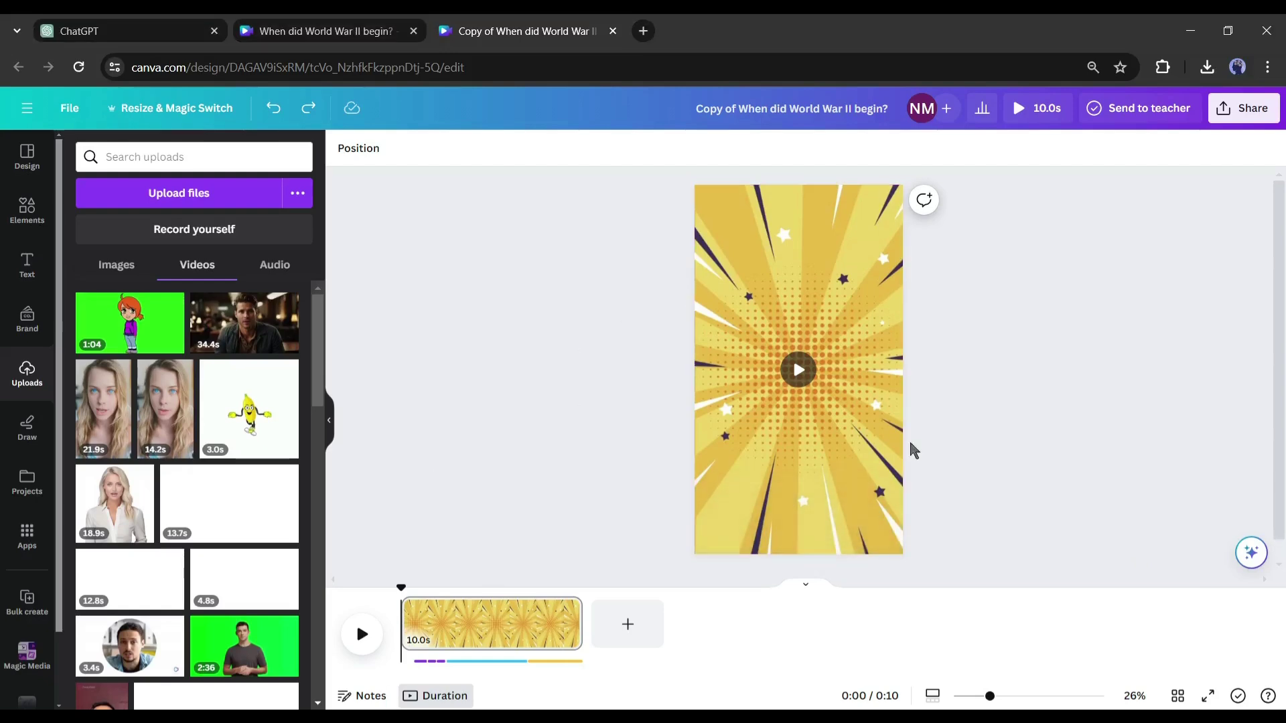
- Undo the deletions in the copy to restore the question, answer bars and stopwatch
key("ctrl+z")
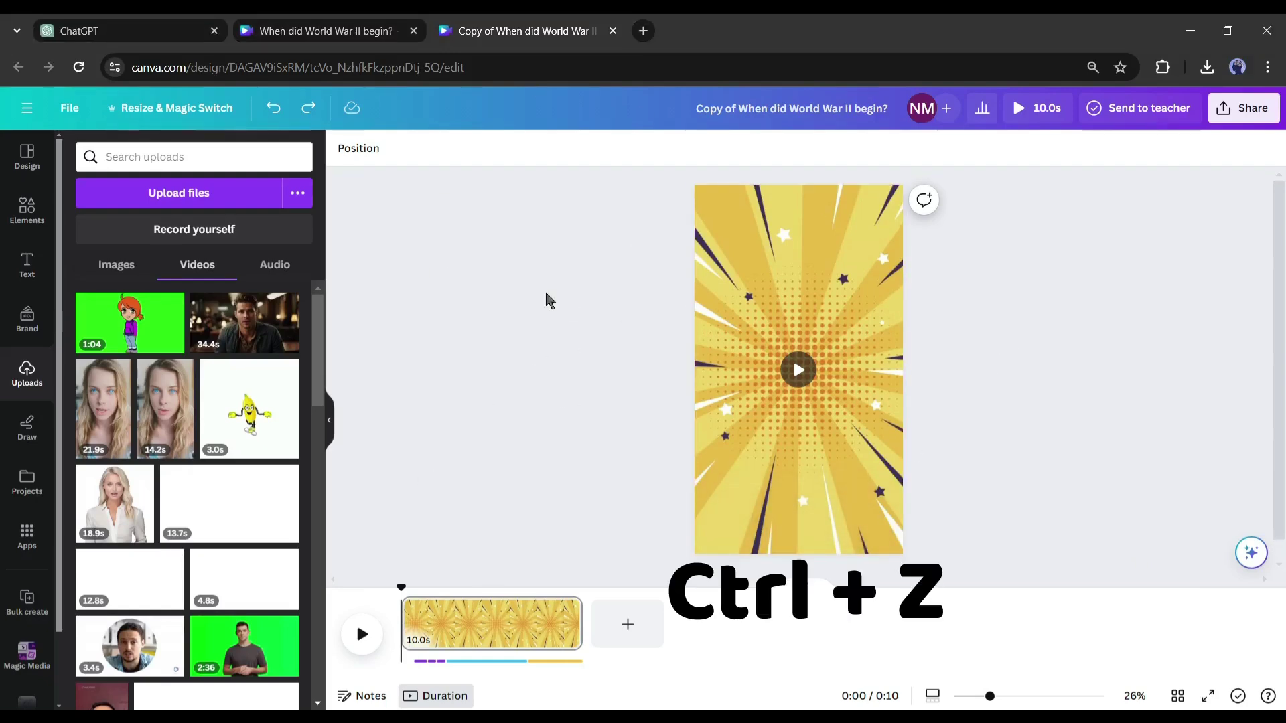
key("ctrl+z")
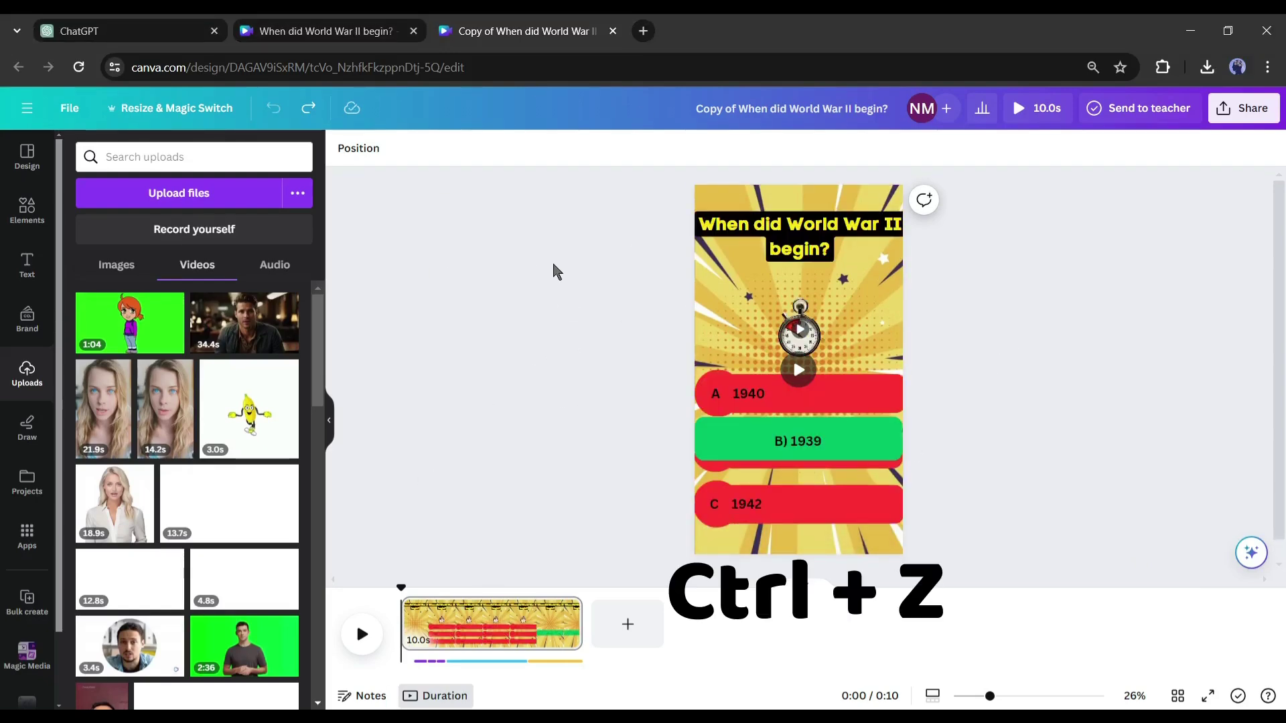
left_click_drag(413, 593, 554, 590)
- Upload the downloaded "Copy of When did World War II begin.mp4" from the recent downloads and set it as the page's video background
left_click(1206, 67)
left_click_drag(1088, 147, 279, 431)
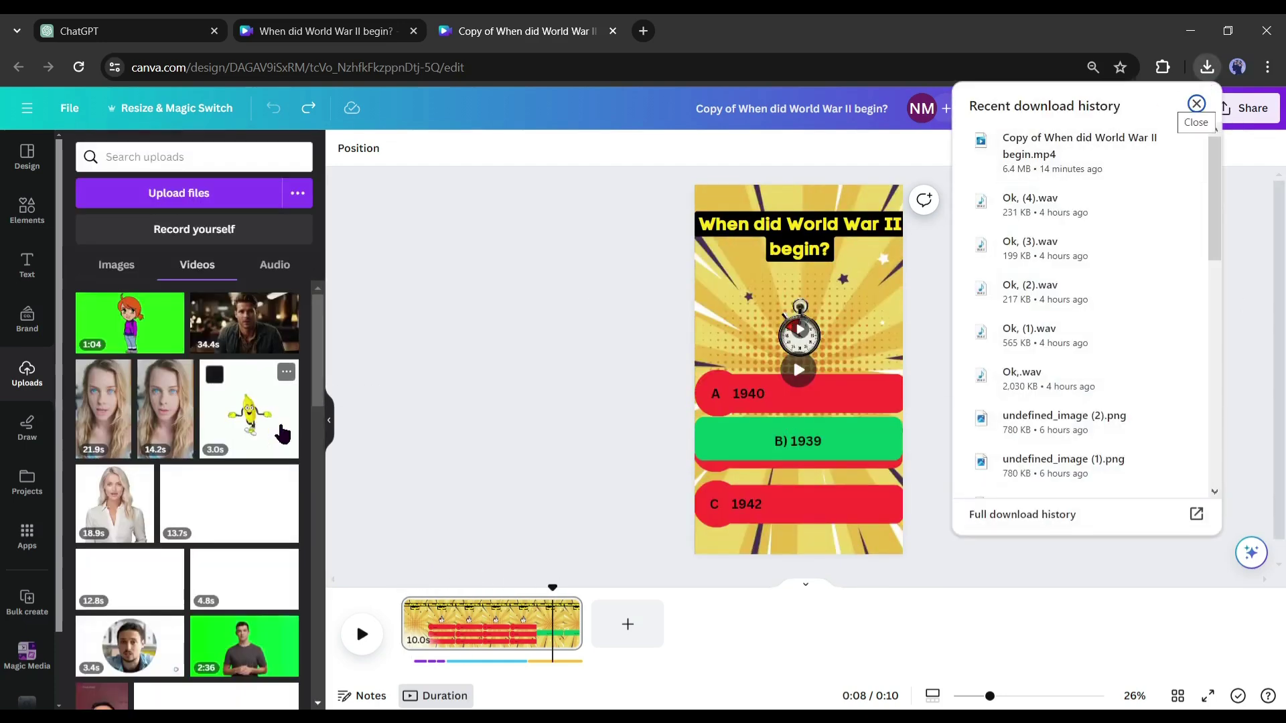
left_click(521, 341)
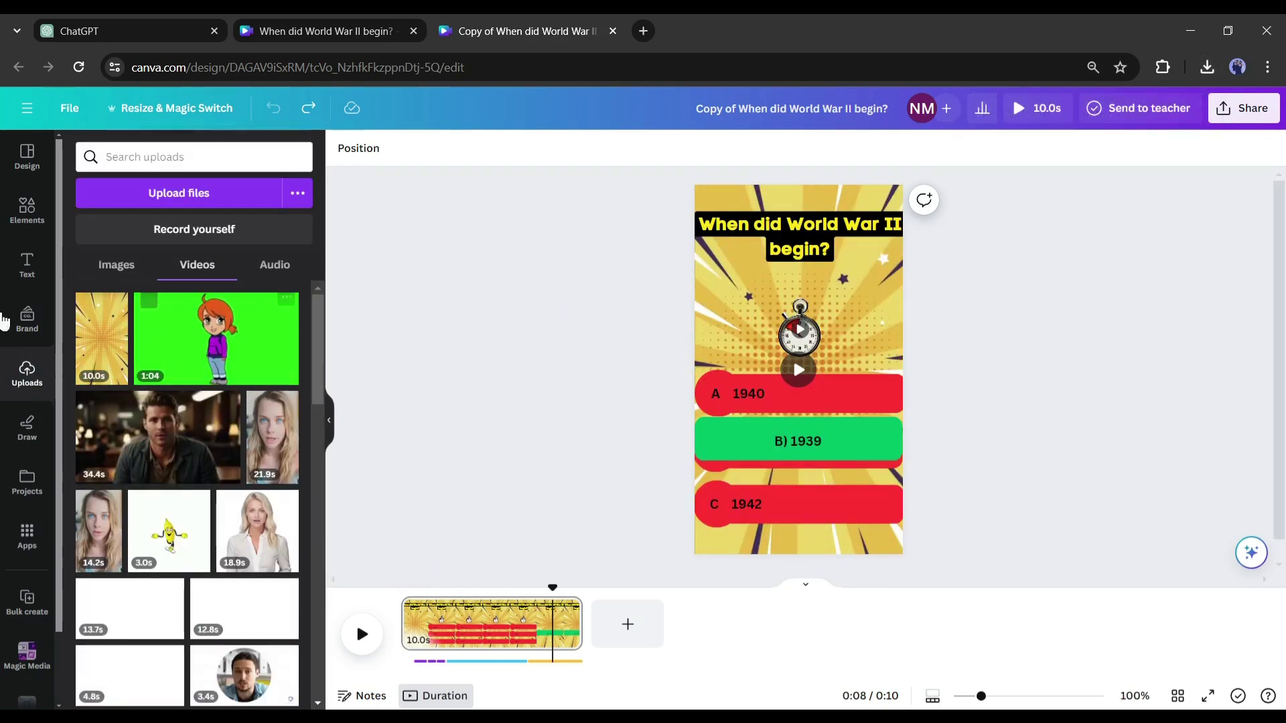
left_click(101, 339)
right_click(871, 333)
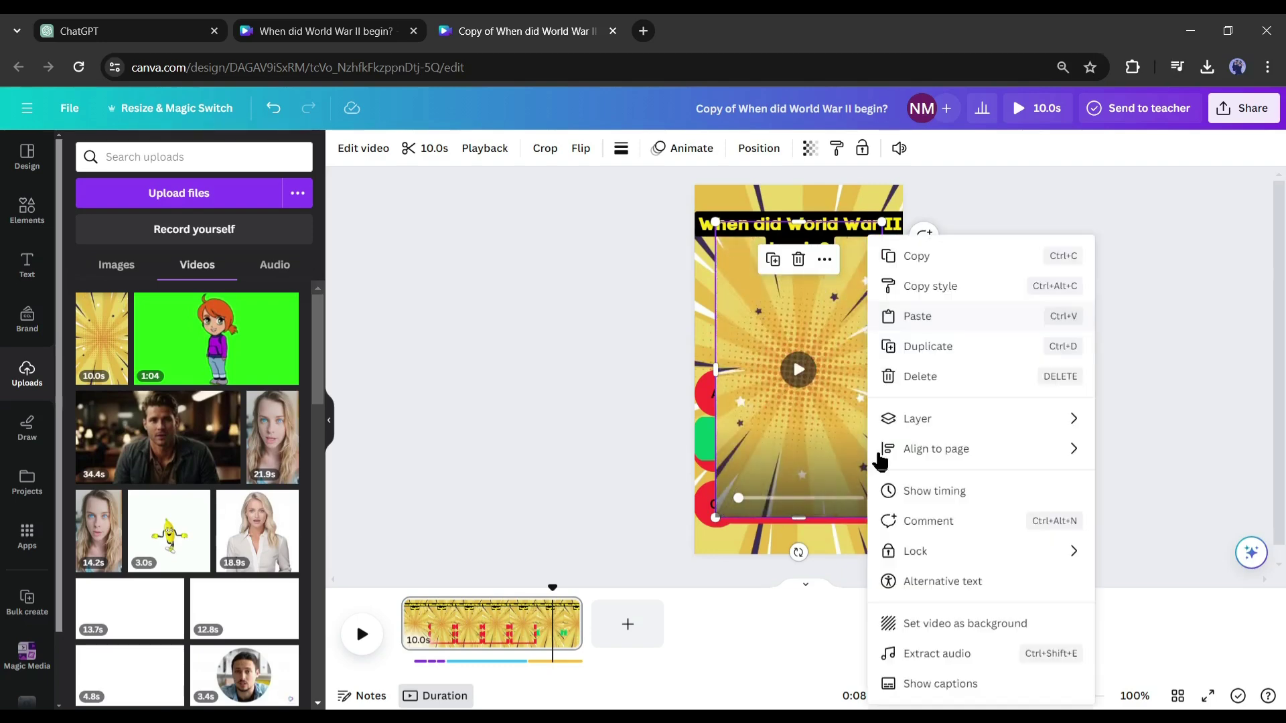
left_click(1013, 626)
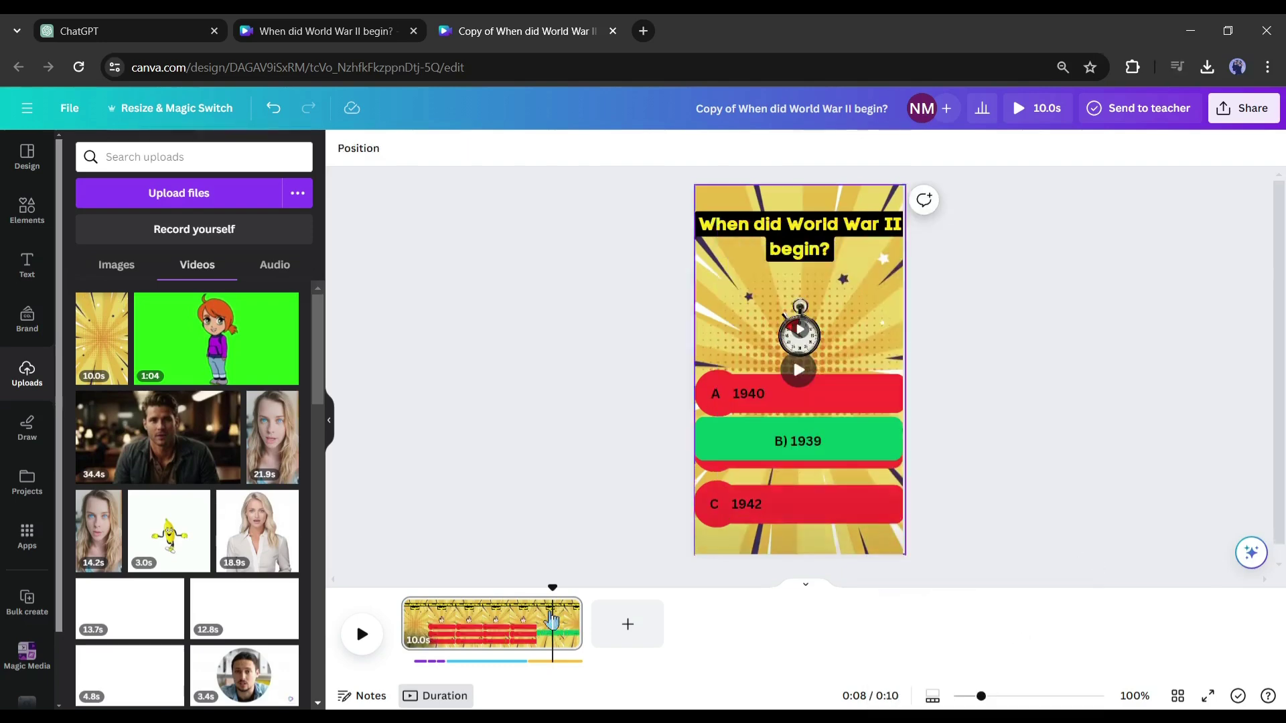
- Delete all the sound effect clips from the copy's audio track
left_click(420, 663)
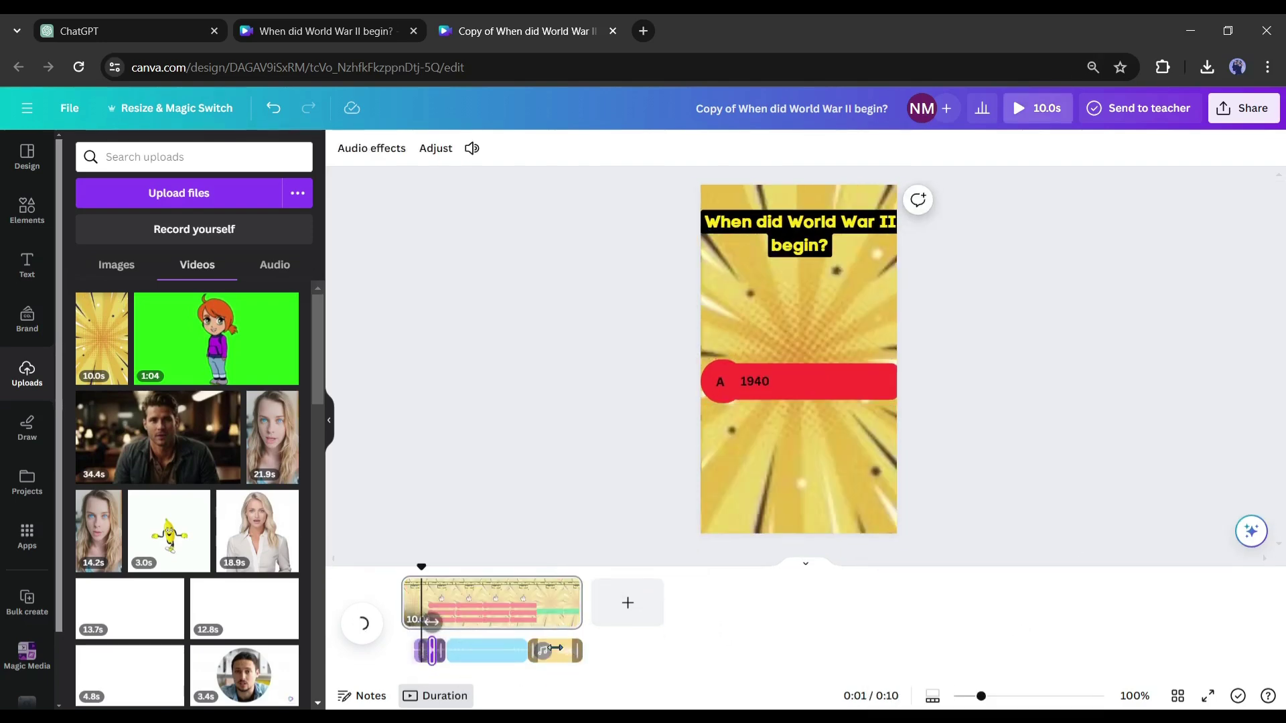
left_click_drag(556, 648, 424, 655)
key("Delete")
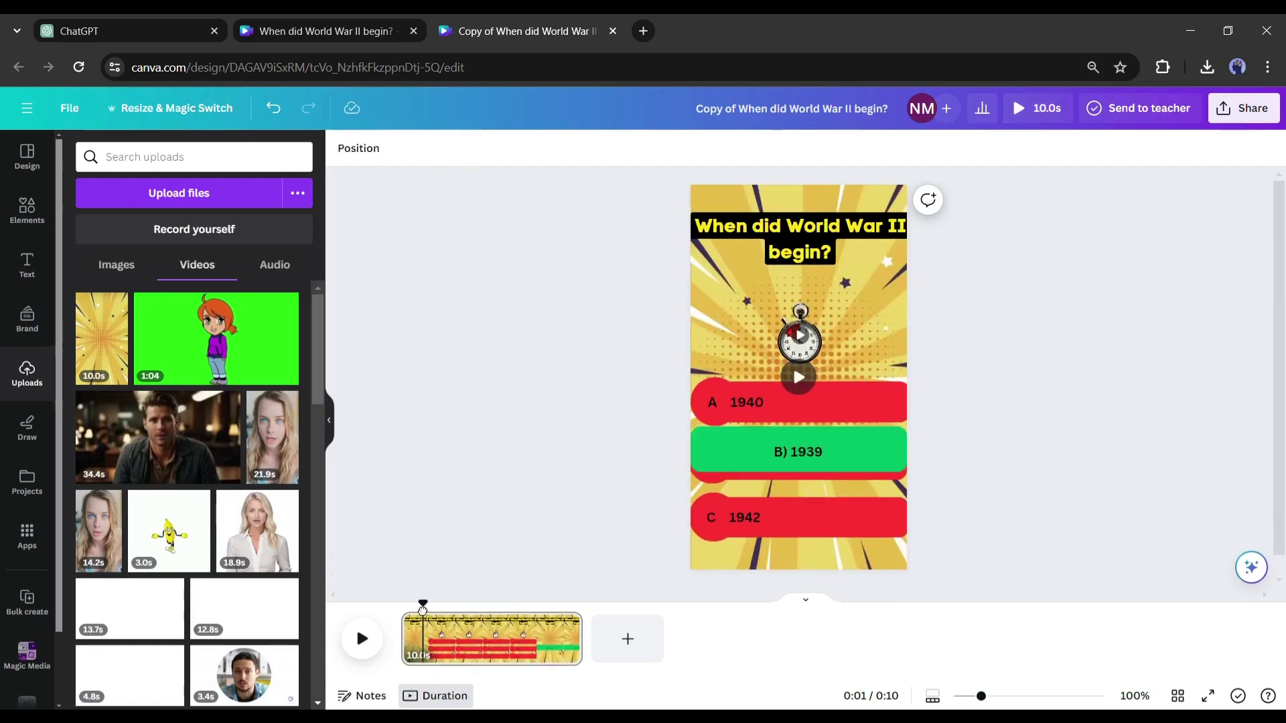
- Play the copy from the start to check the baked-in sounds against the answer animations
left_click_drag(423, 611, 395, 611)
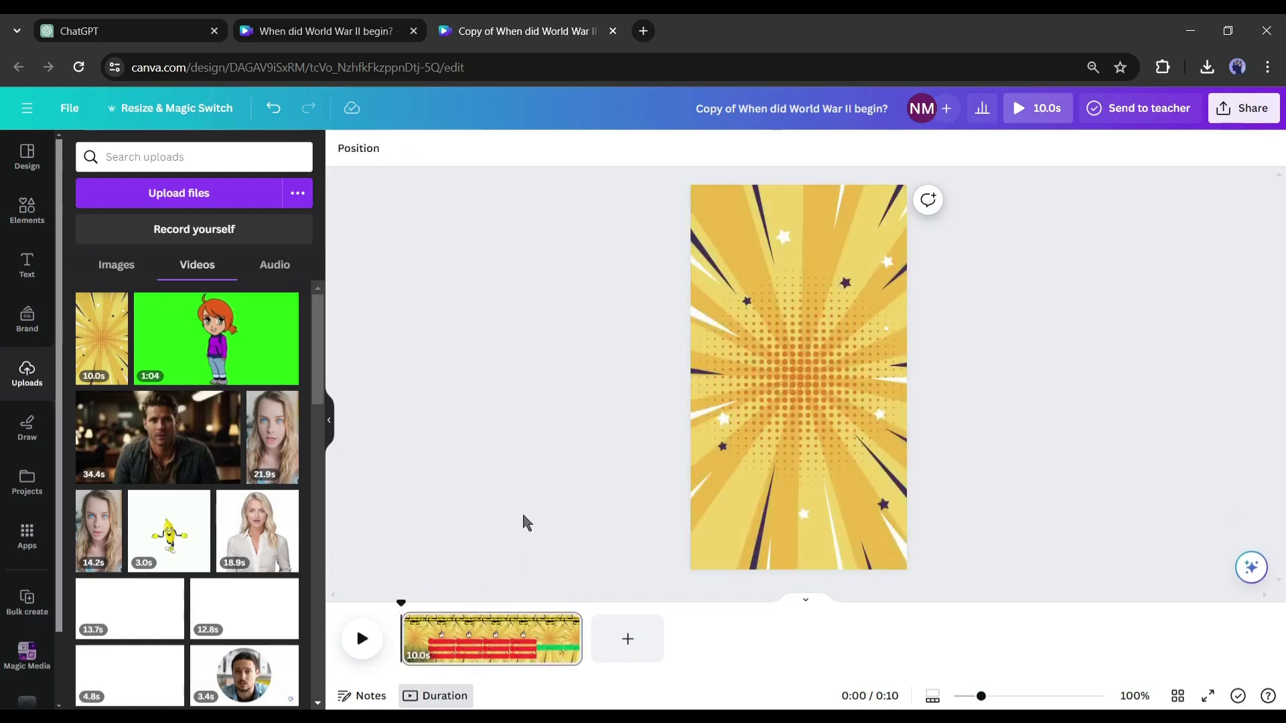
left_click(376, 648)
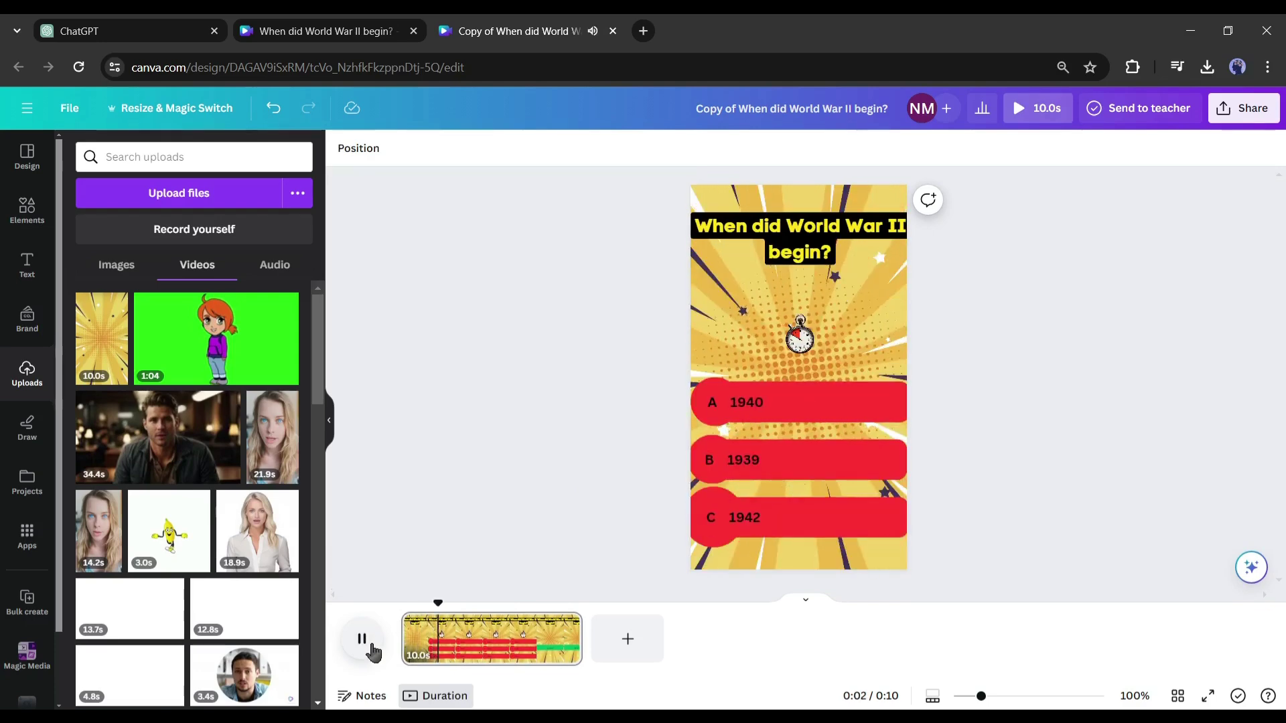
left_click_drag(443, 611, 405, 611)
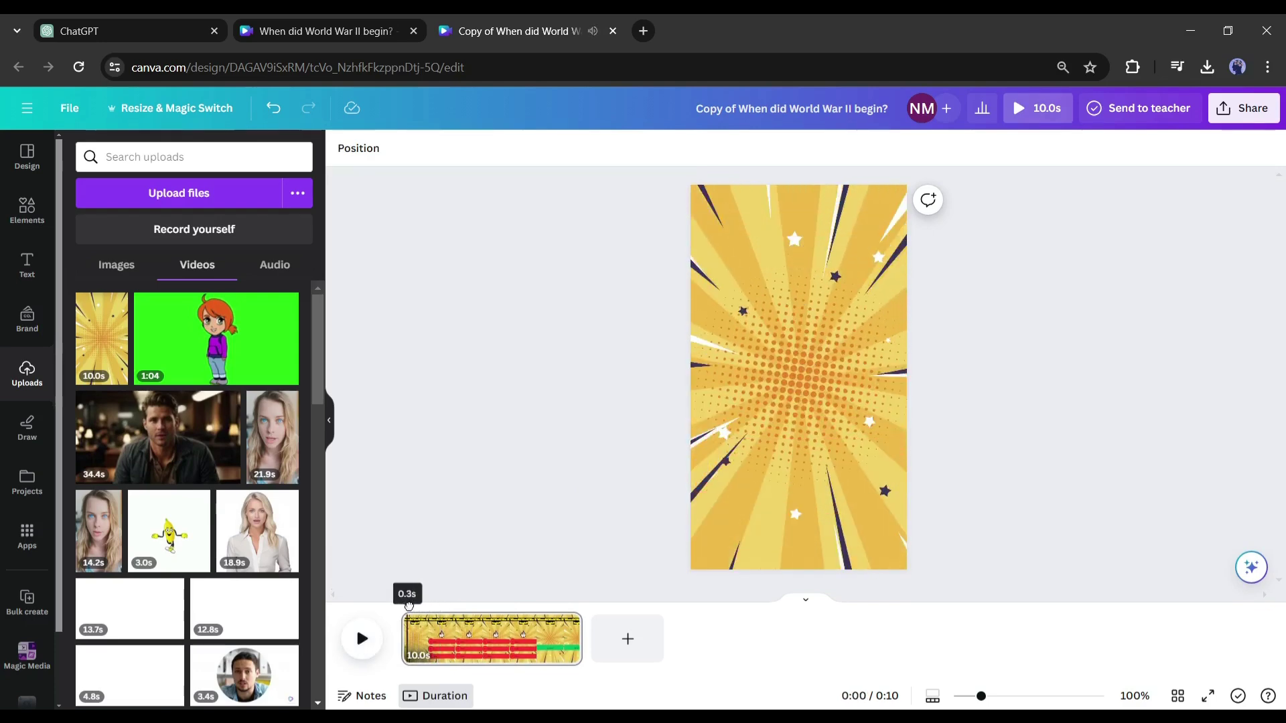
left_click(360, 640)
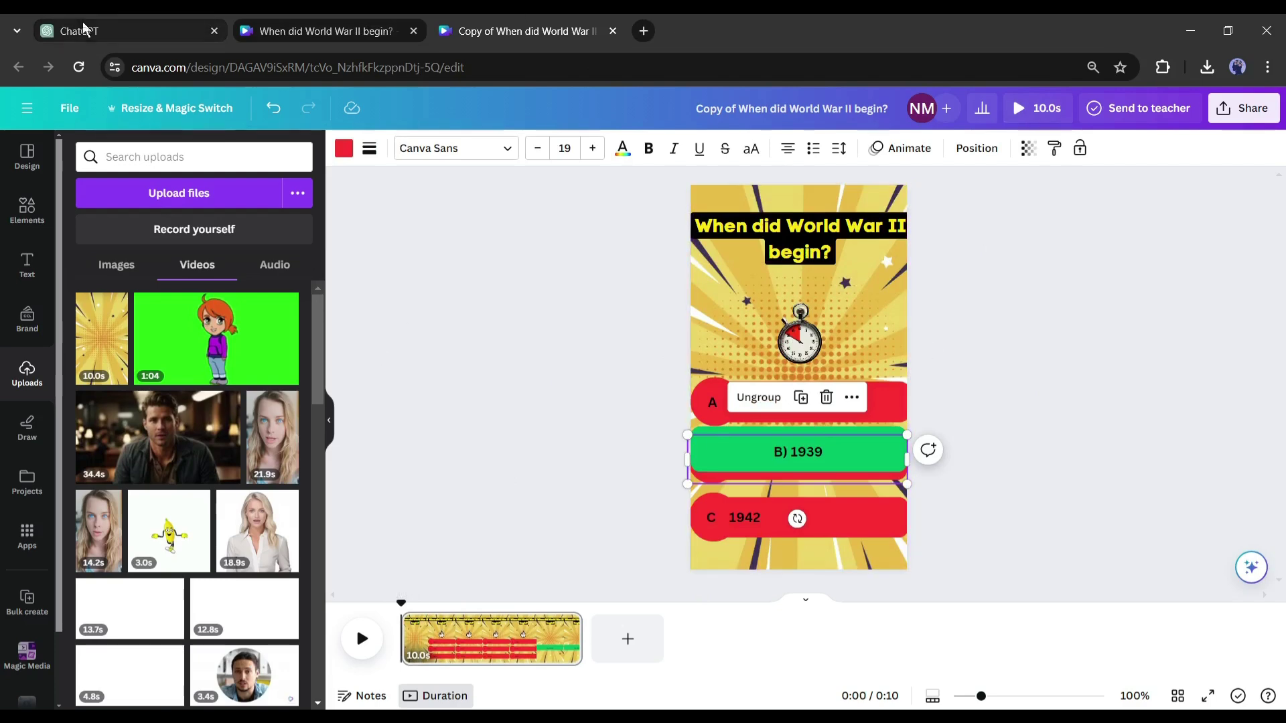
- Start Bulk create with manual data entry and clear the sample data table
left_click(30, 539)
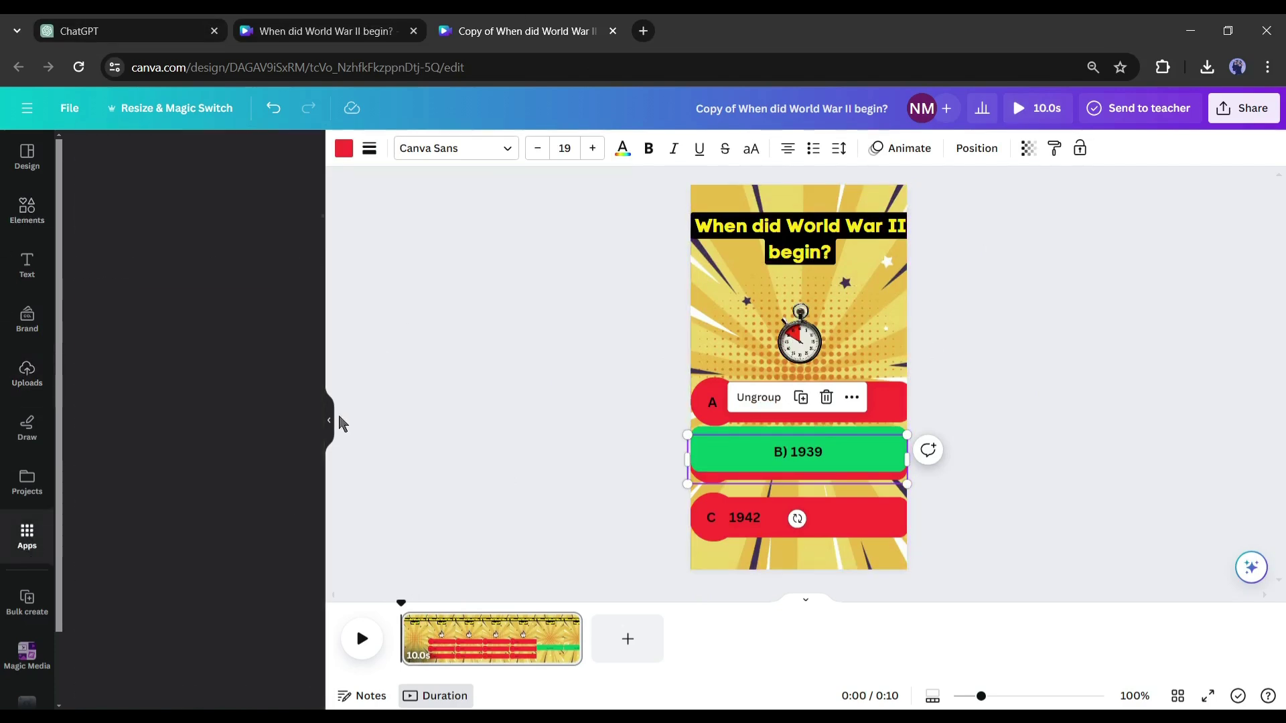
scroll(212, 280, "down", 5)
left_click(272, 345)
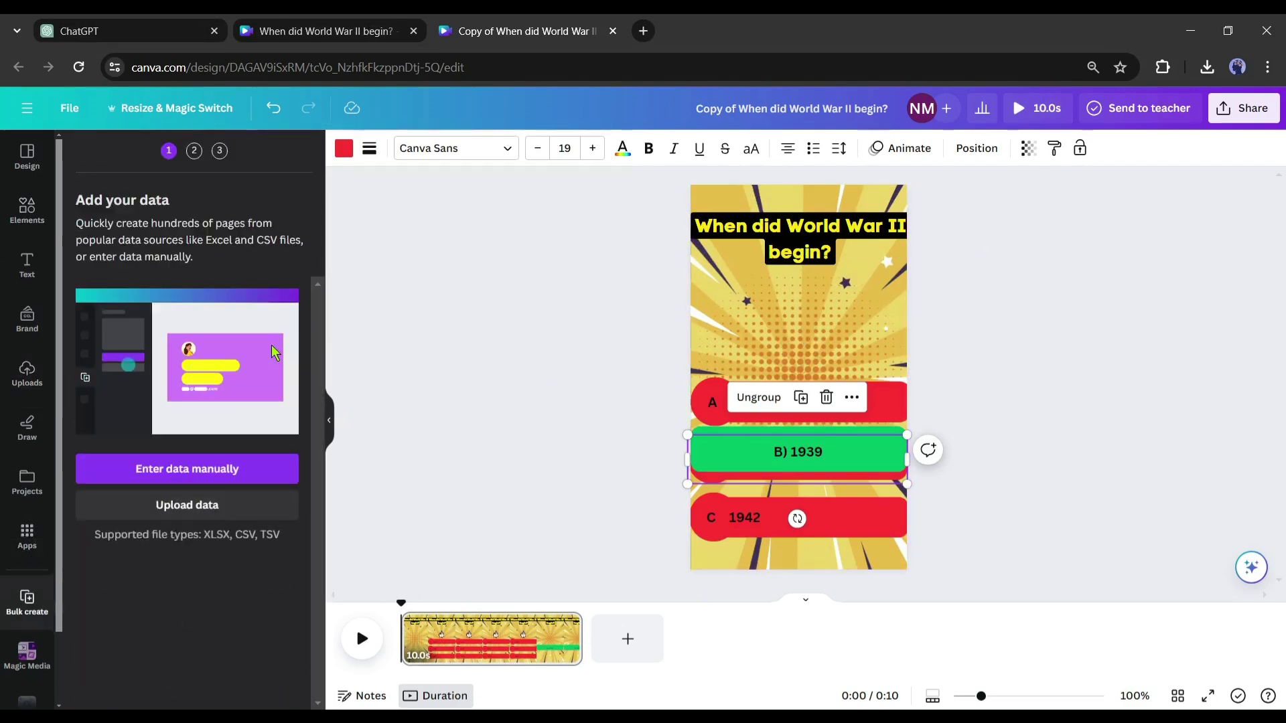
left_click(208, 471)
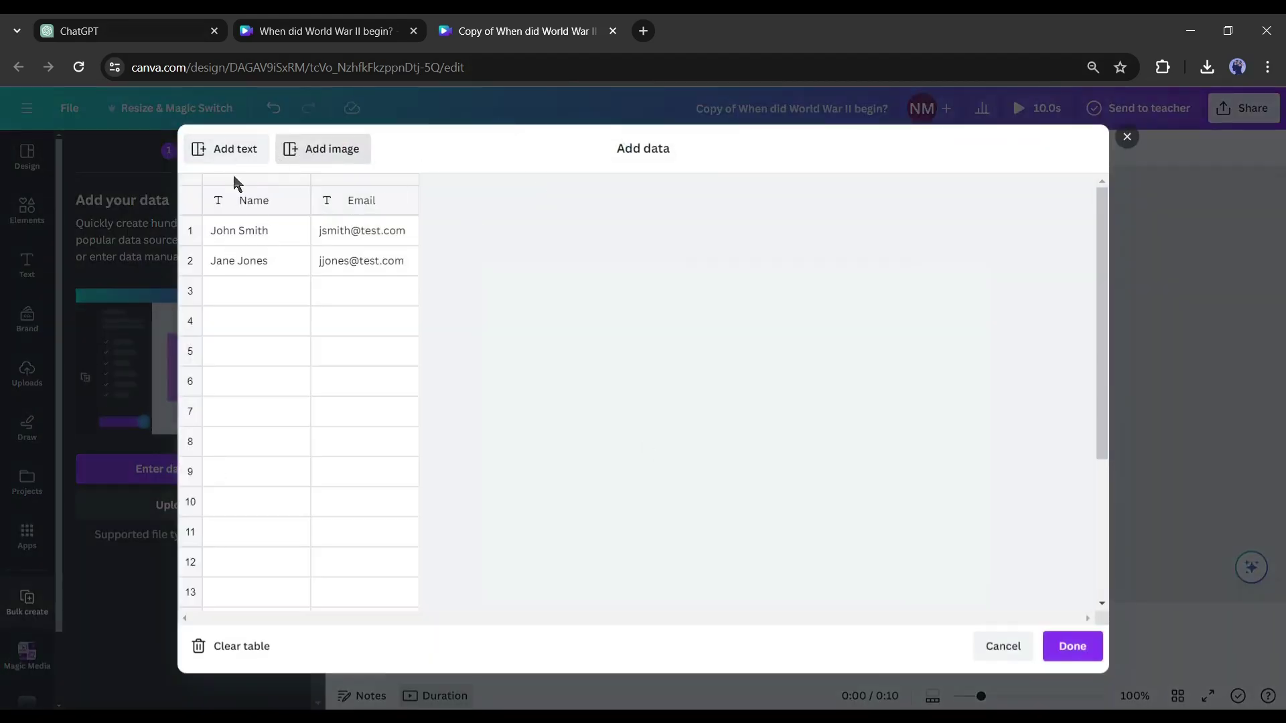
left_click(245, 648)
- Switch to ChatGPT and copy the entire World War 2 question table, including its header row
left_click(127, 31)
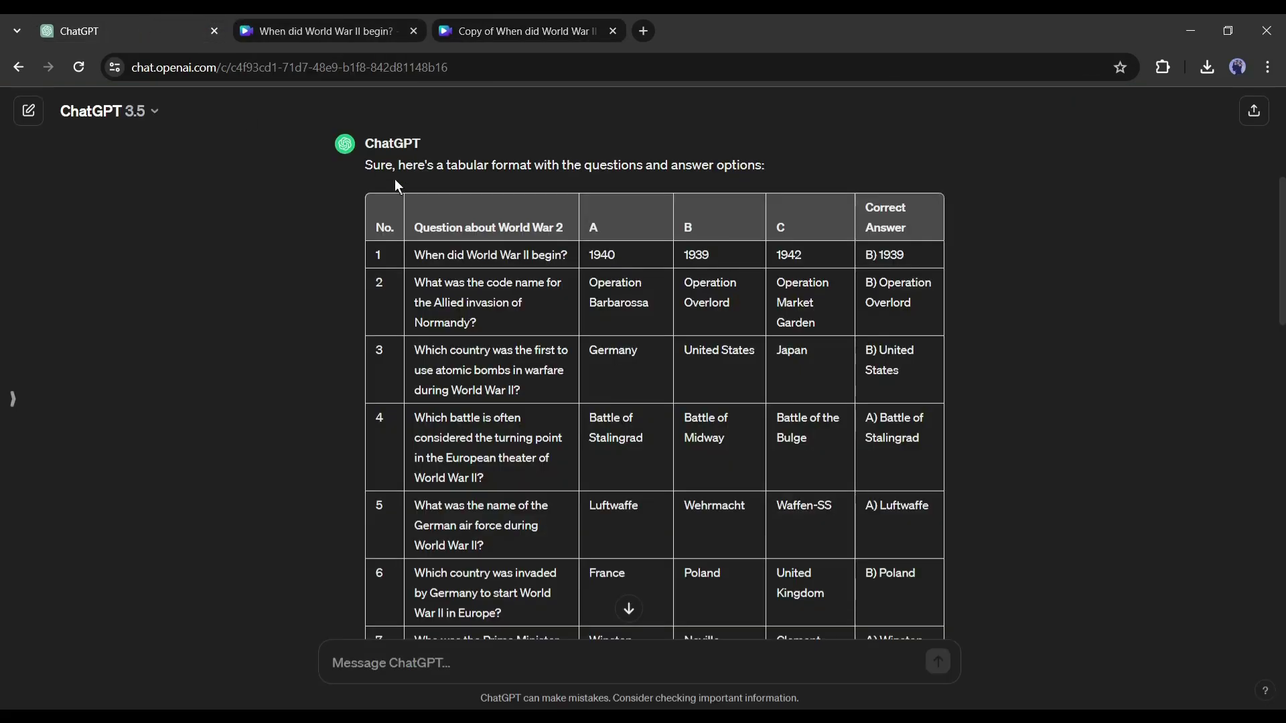
scroll(890, 499, "down", 10)
left_click_drag(375, 228, 930, 459)
scroll(930, 459, "up", 12)
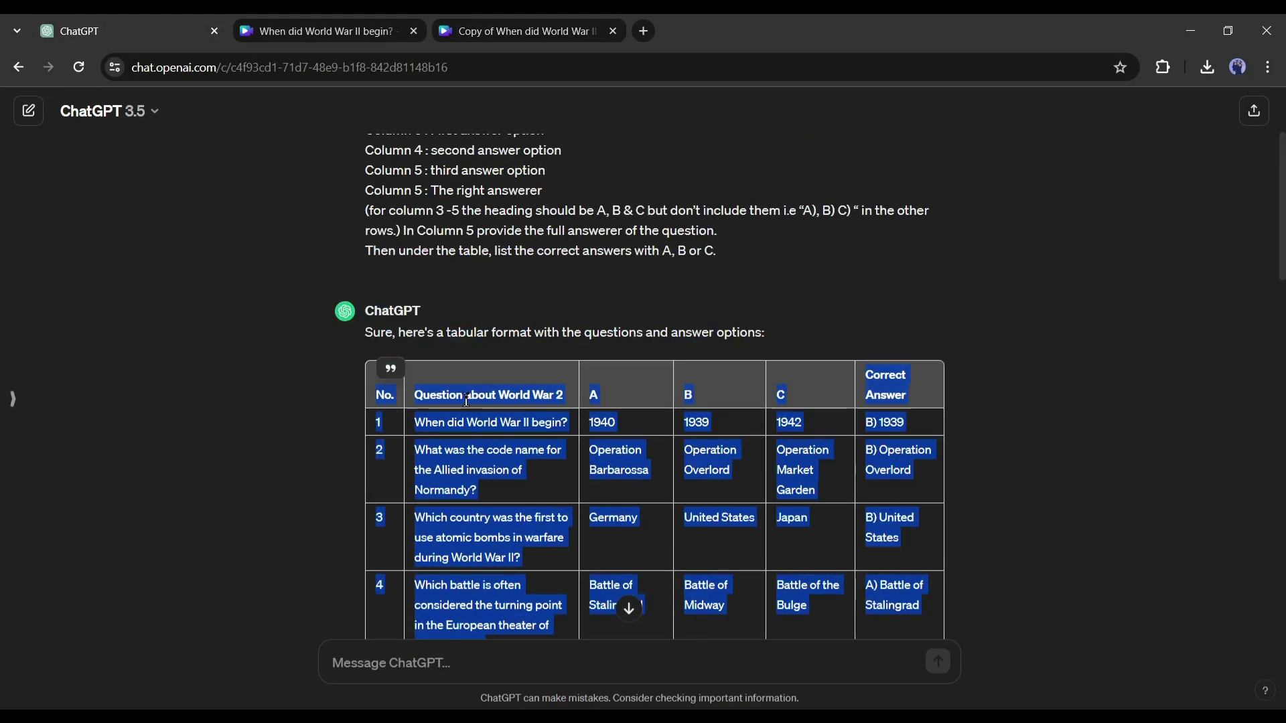
right_click(463, 394)
left_click(503, 407)
- Switch back to Canva, paste the copied question table into the empty bulk data table and accept the data
left_click(454, 24)
key("ctrl+v")
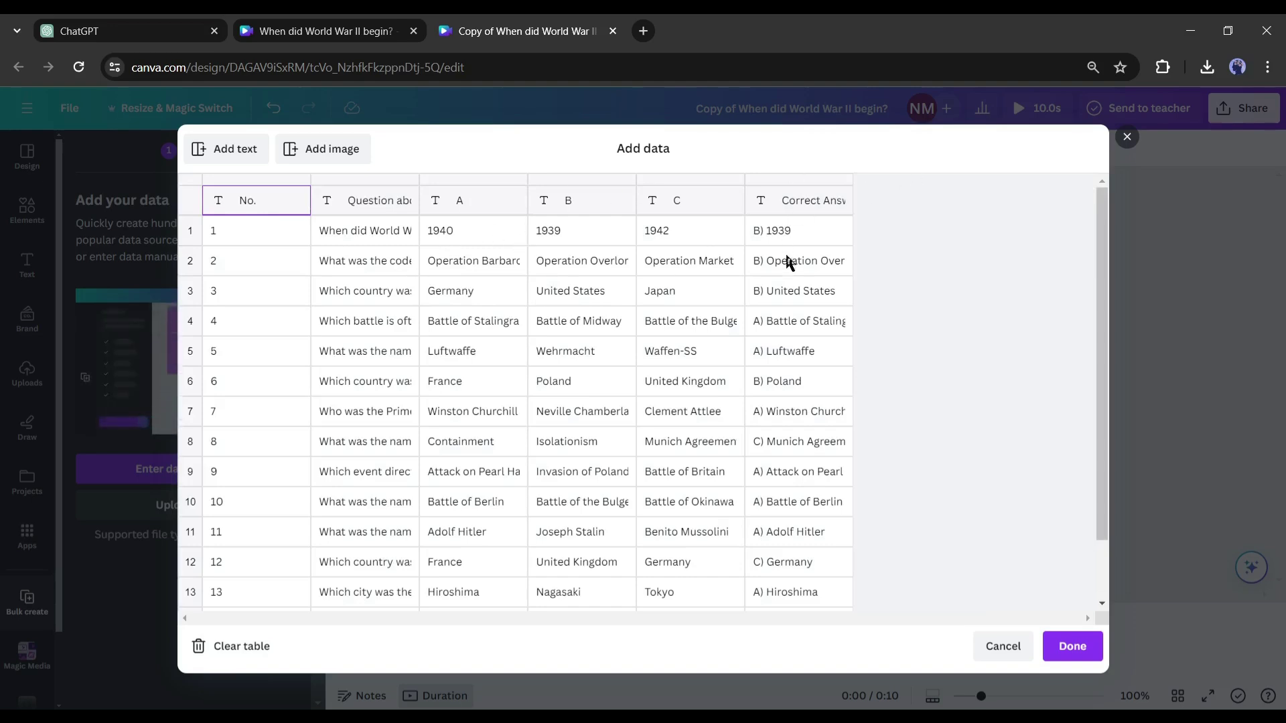
scroll(793, 355, "down", 2)
scroll(658, 491, "up", 2)
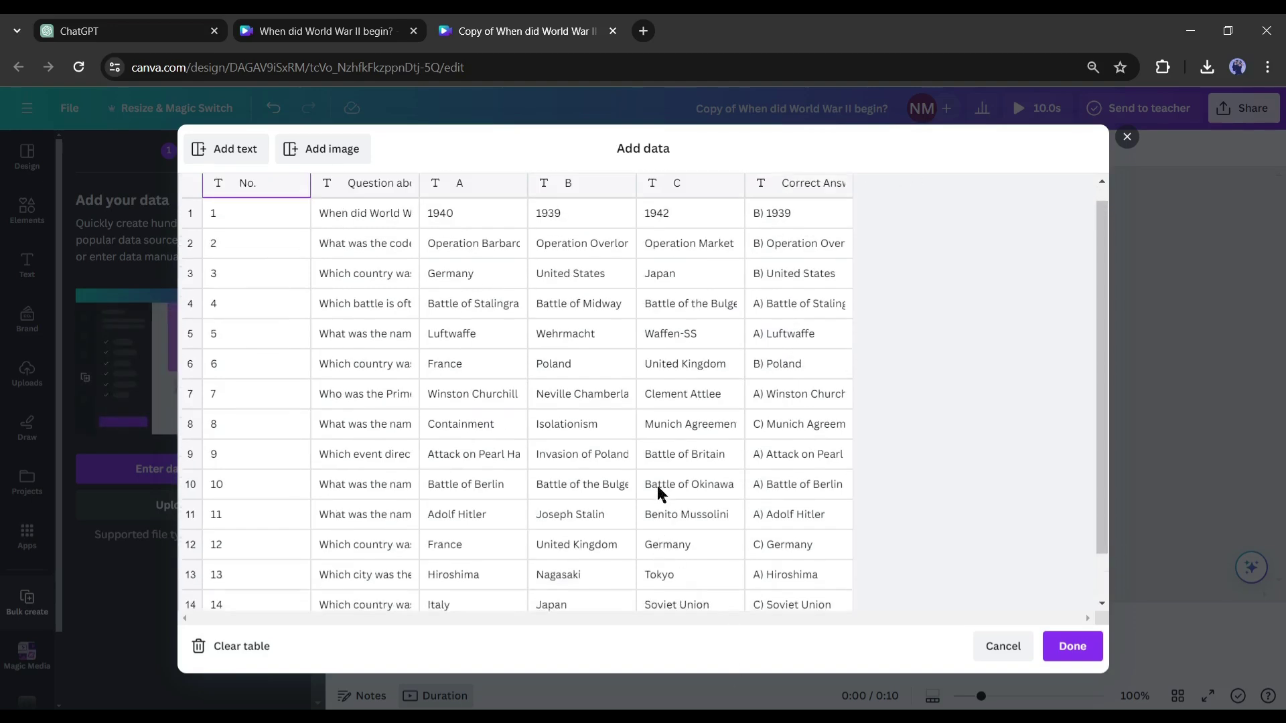
left_click(1071, 647)
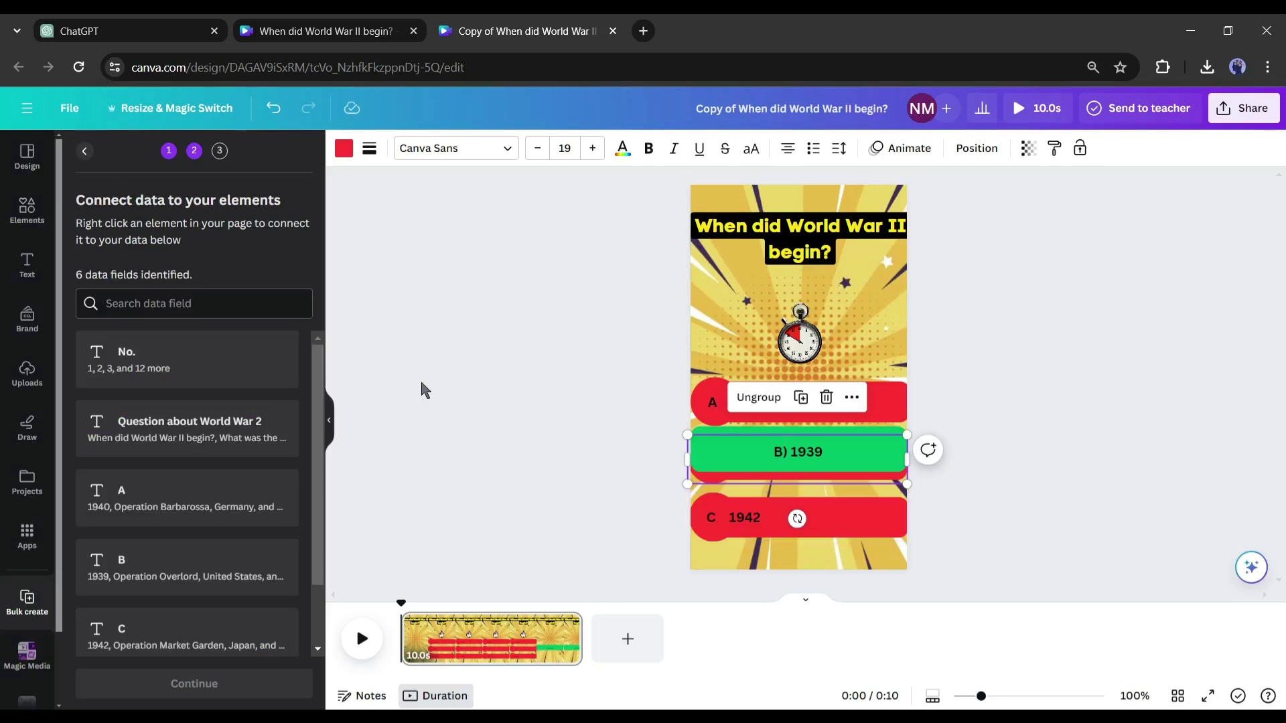
- Ungroup the three answer options and the green correct-answer bar into separate elements
left_click(793, 364)
left_click(825, 398)
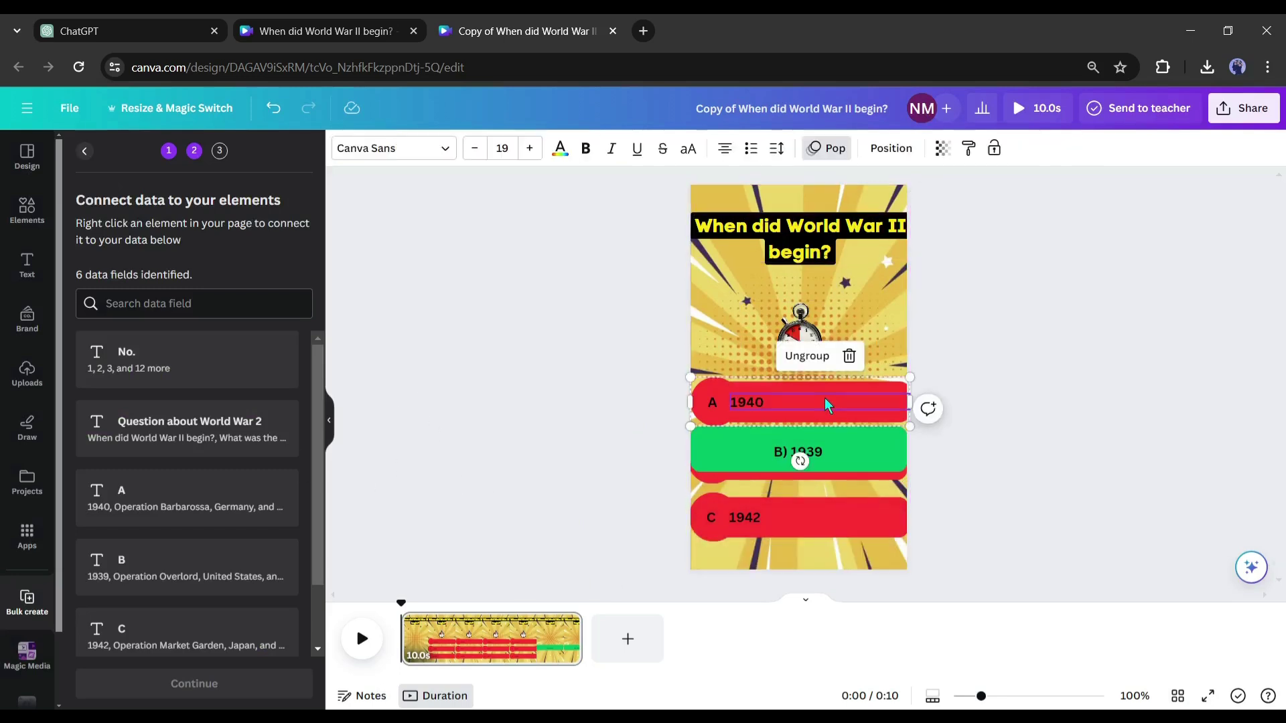
left_click(808, 356)
left_click(866, 453)
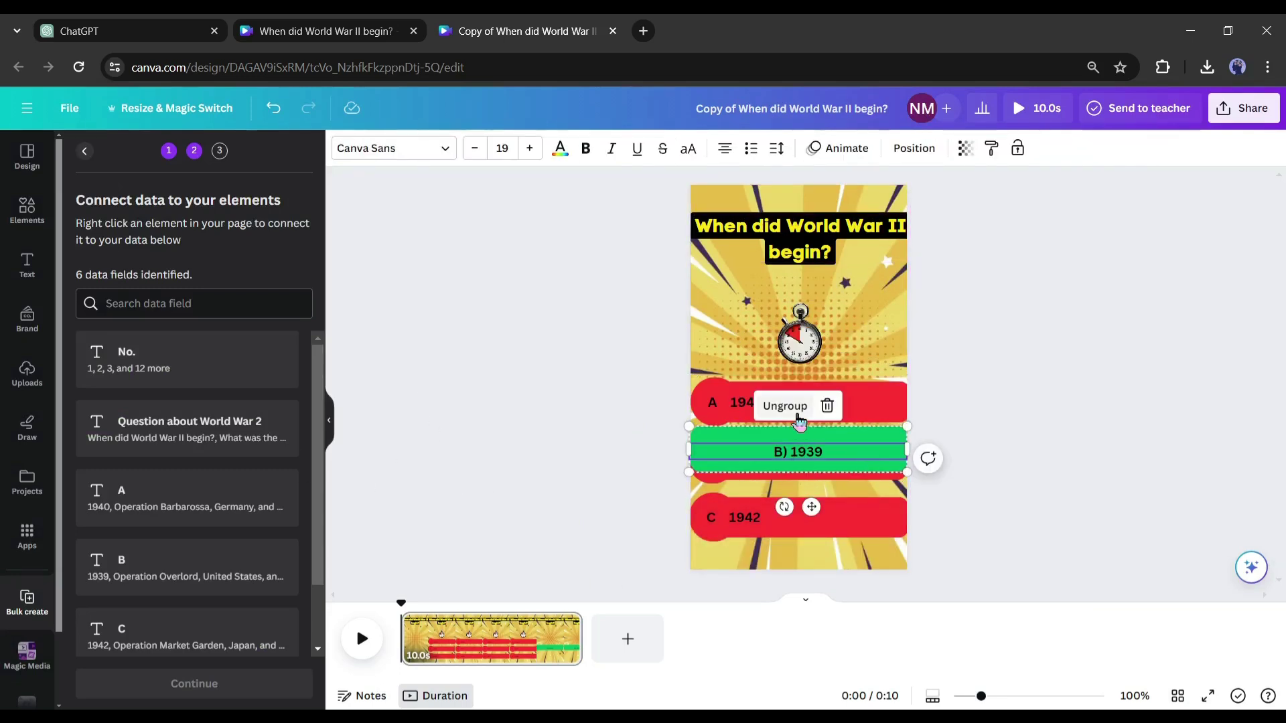
left_click(796, 413)
left_click(716, 482)
left_click(700, 399)
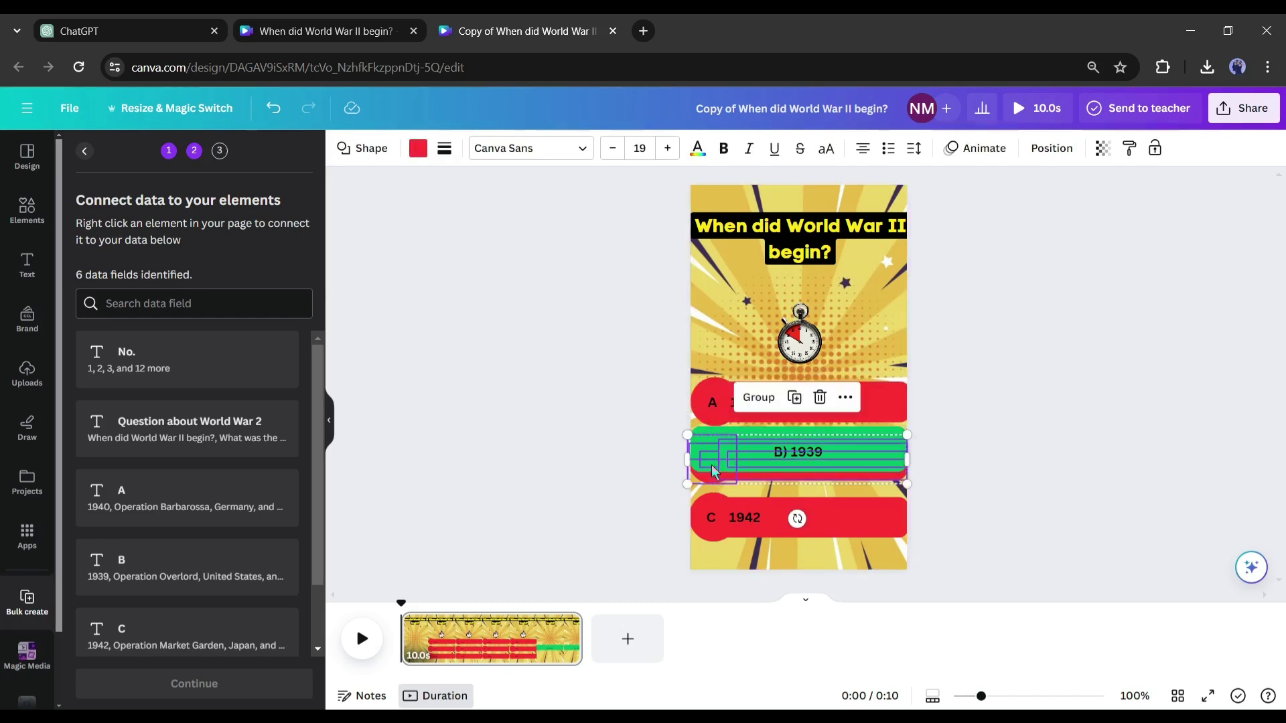
left_click(730, 524)
left_click(700, 455)
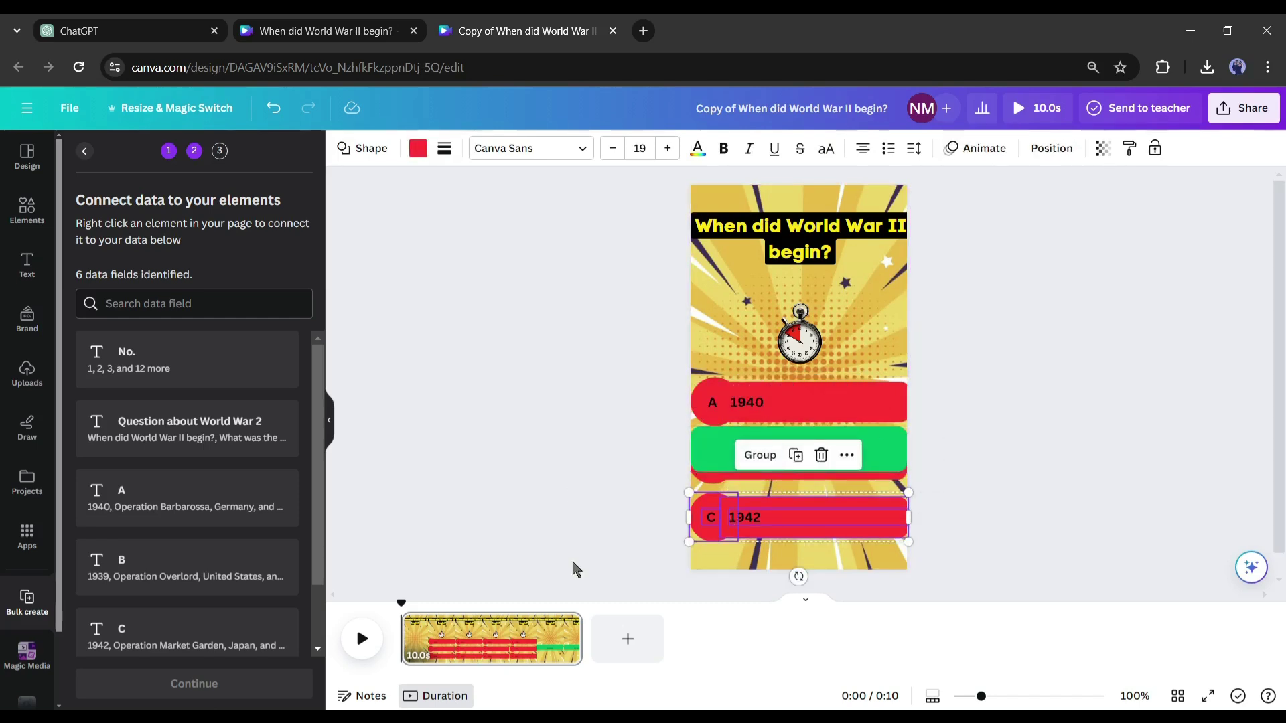
left_click(969, 408)
- Connect option A's answer text to the data field A
left_click(754, 402)
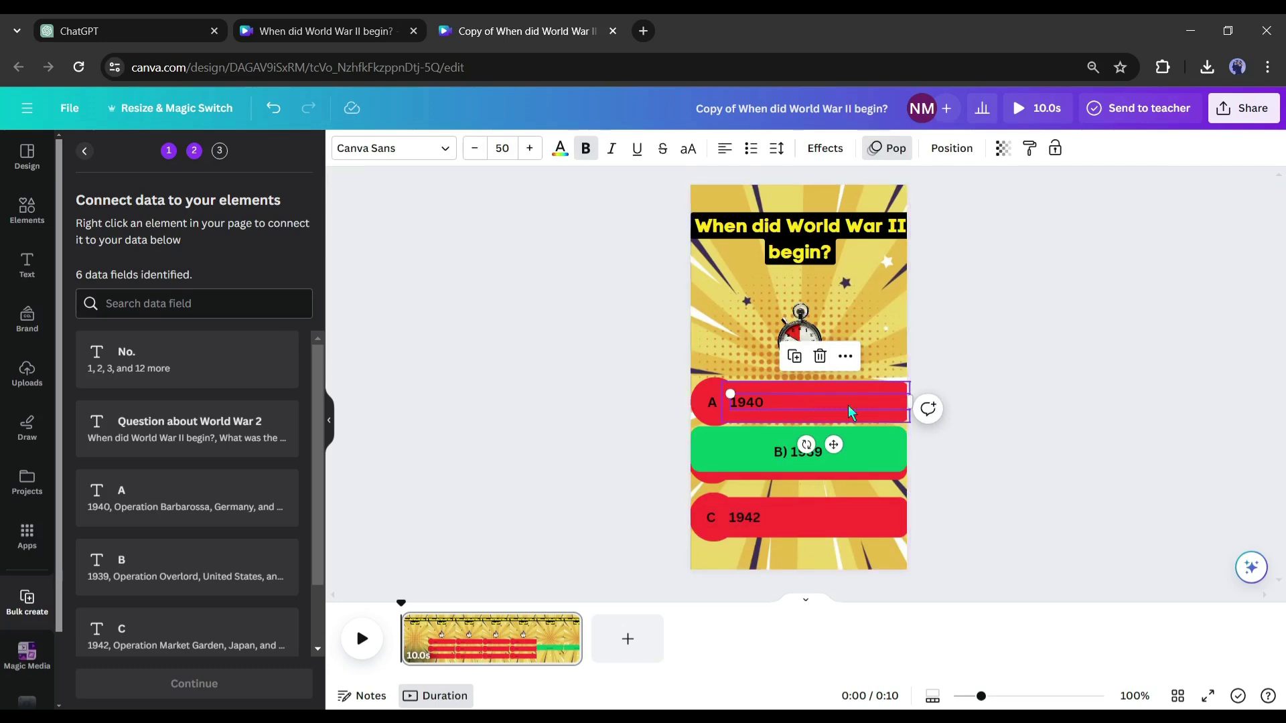
left_click(844, 357)
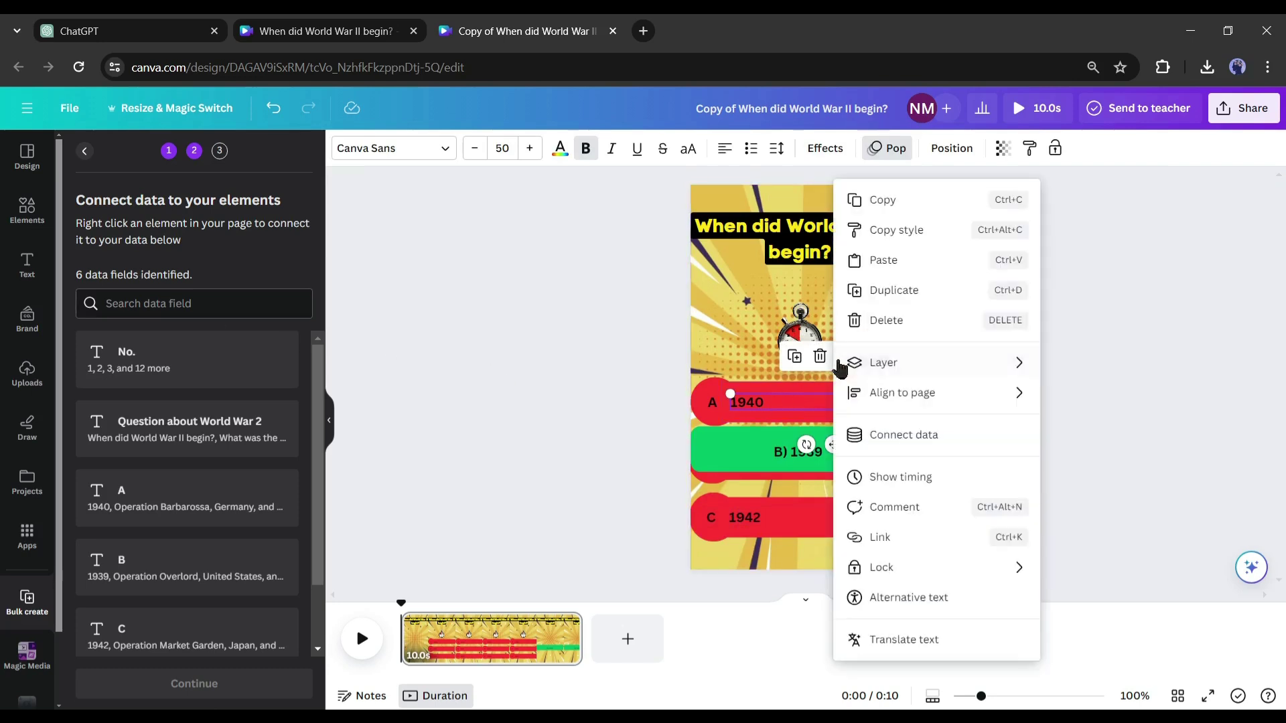
left_click(928, 437)
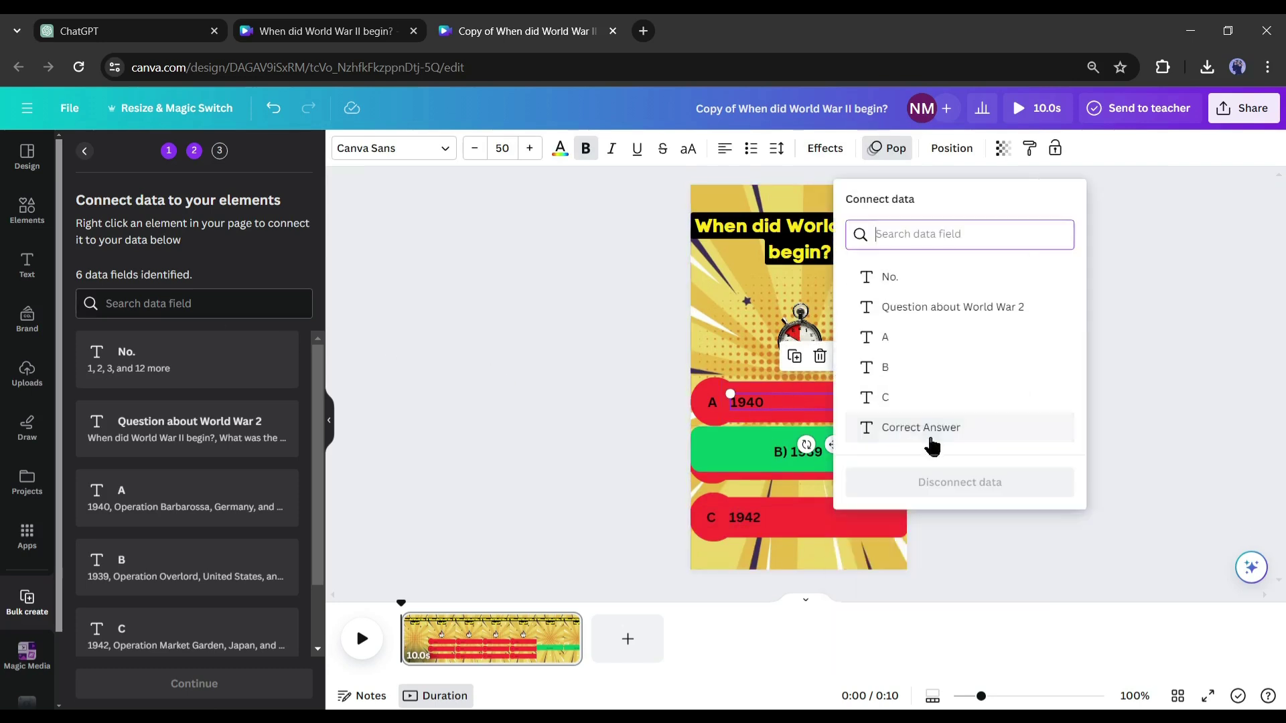
left_click(919, 340)
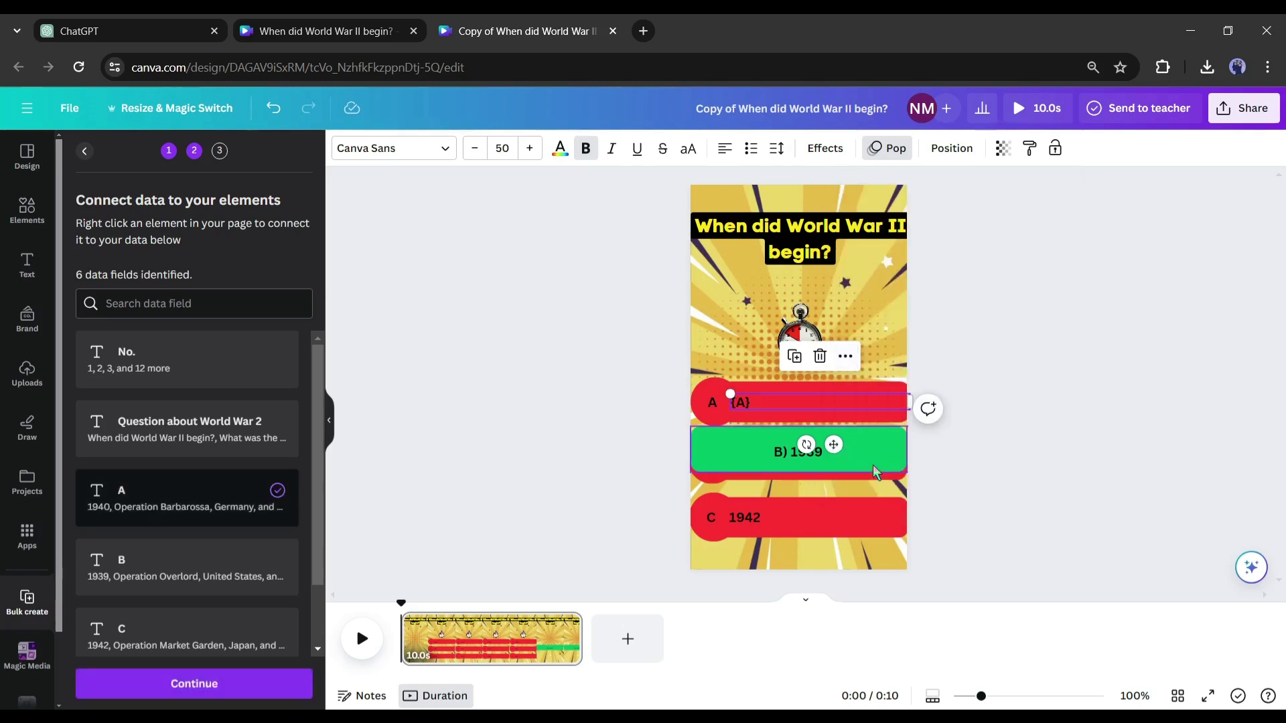
- Move the green correct-answer bar up above option A and connect option B's answer text to the data field B
left_click_drag(873, 465, 867, 342)
left_click(743, 460)
left_click(842, 413)
left_click(901, 436)
left_click(890, 367)
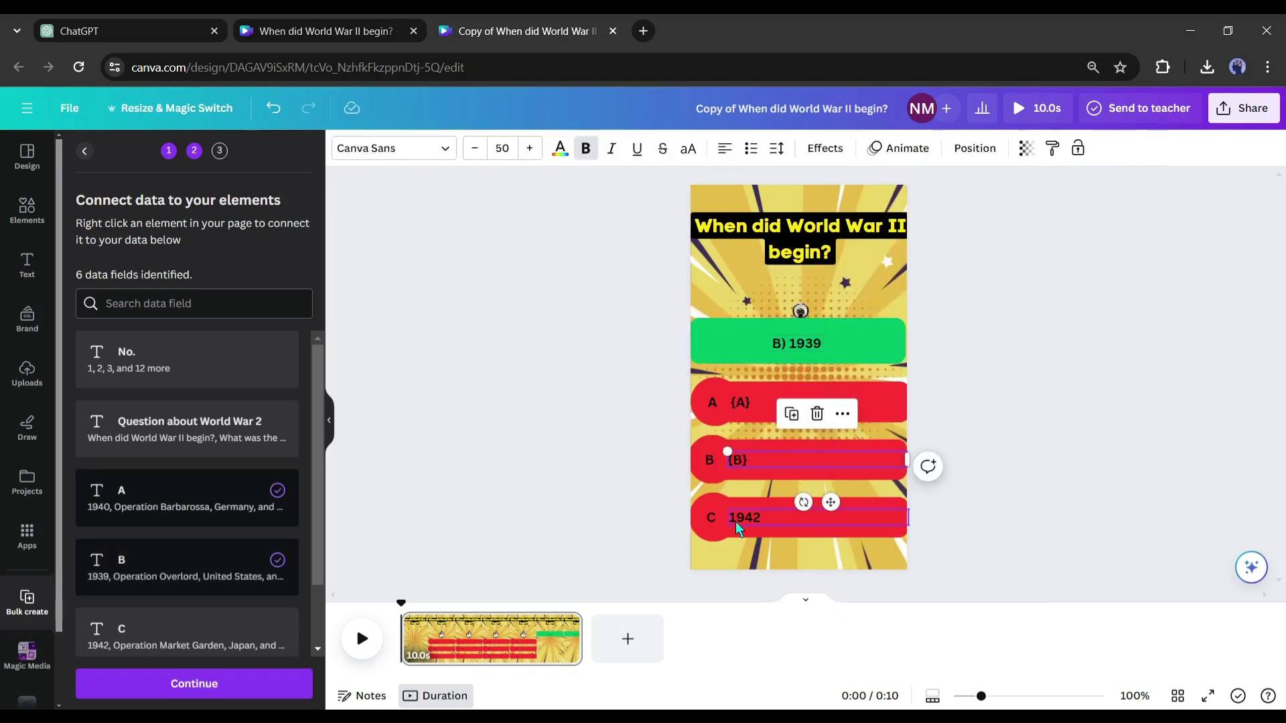
- Try connecting option C's answer text to the Correct Answer data field
left_click(739, 522)
left_click(843, 472)
left_click(901, 439)
left_click(980, 430)
left_click(837, 345)
left_click(823, 299)
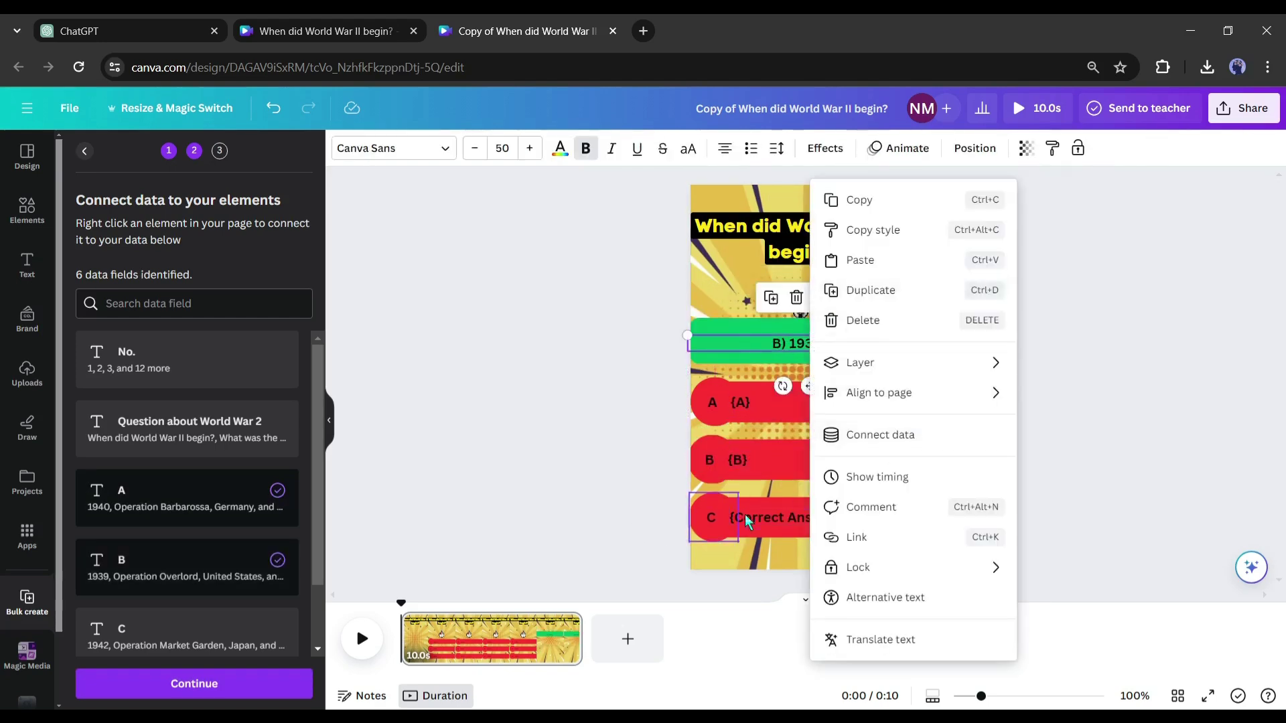
- Connect option C's answer text to the data field C and the green bar's text to the Correct Answer field
left_click(745, 517)
left_click(843, 472)
left_click(898, 445)
left_click(898, 398)
left_click(815, 346)
left_click(823, 299)
left_click(910, 435)
left_click(965, 432)
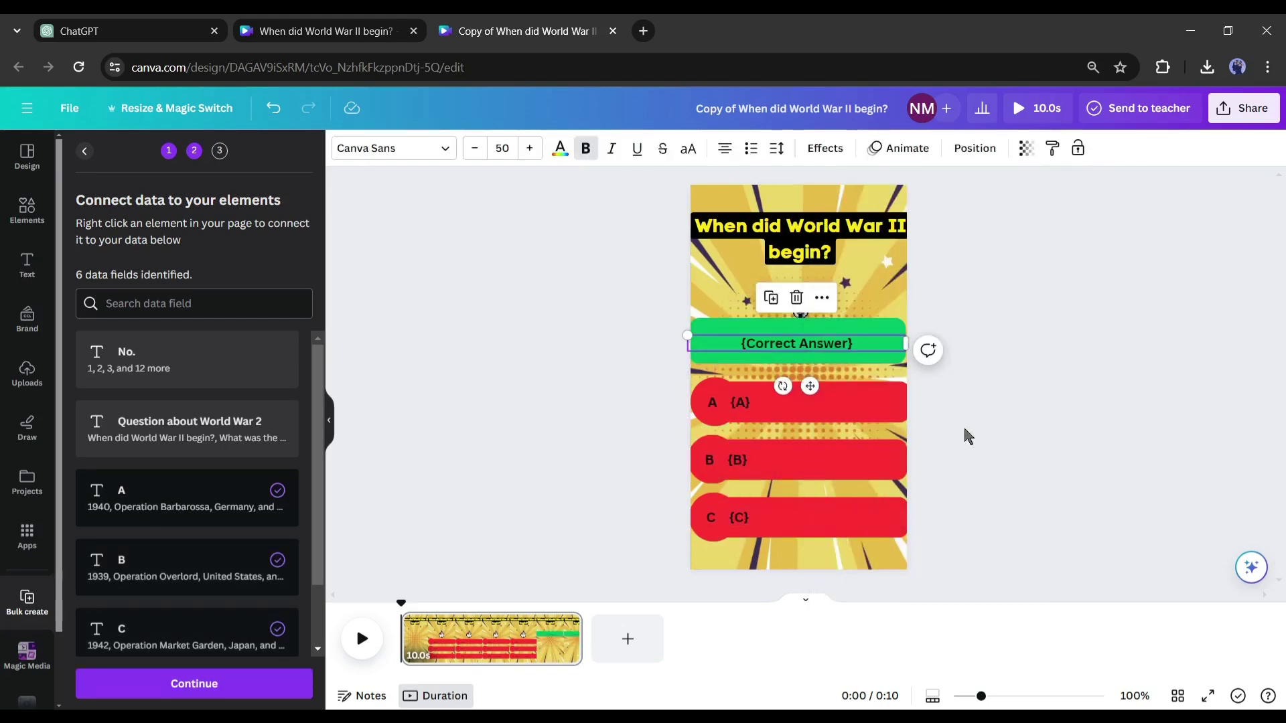
- Connect the question heading to the data field Question about World War 2
left_click(796, 234)
left_click(823, 300)
left_click(842, 304)
left_click(842, 304)
- Move the green correct-answer bar with its text back over option B
left_click(860, 331)
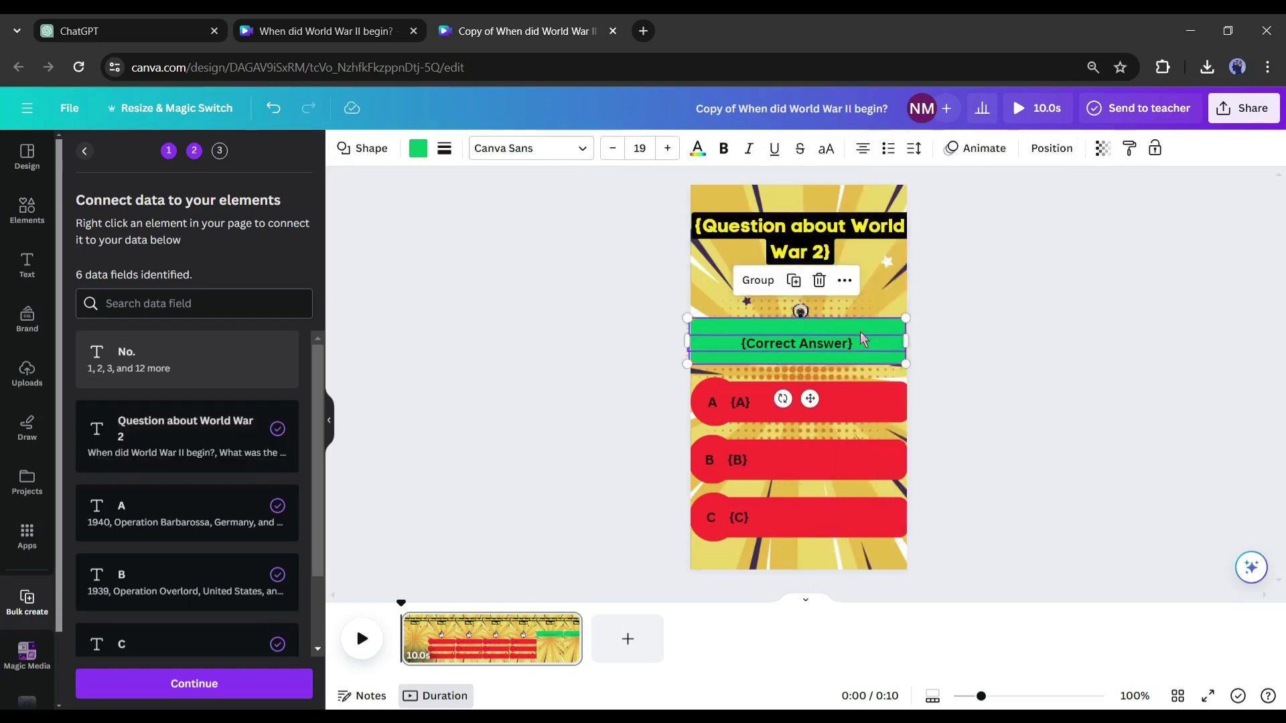
left_click_drag(860, 332, 862, 450)
left_click(683, 276)
- Review the connected fields, continue with all data rows selected and generate the 15 designs
scroll(178, 494, "down", 2)
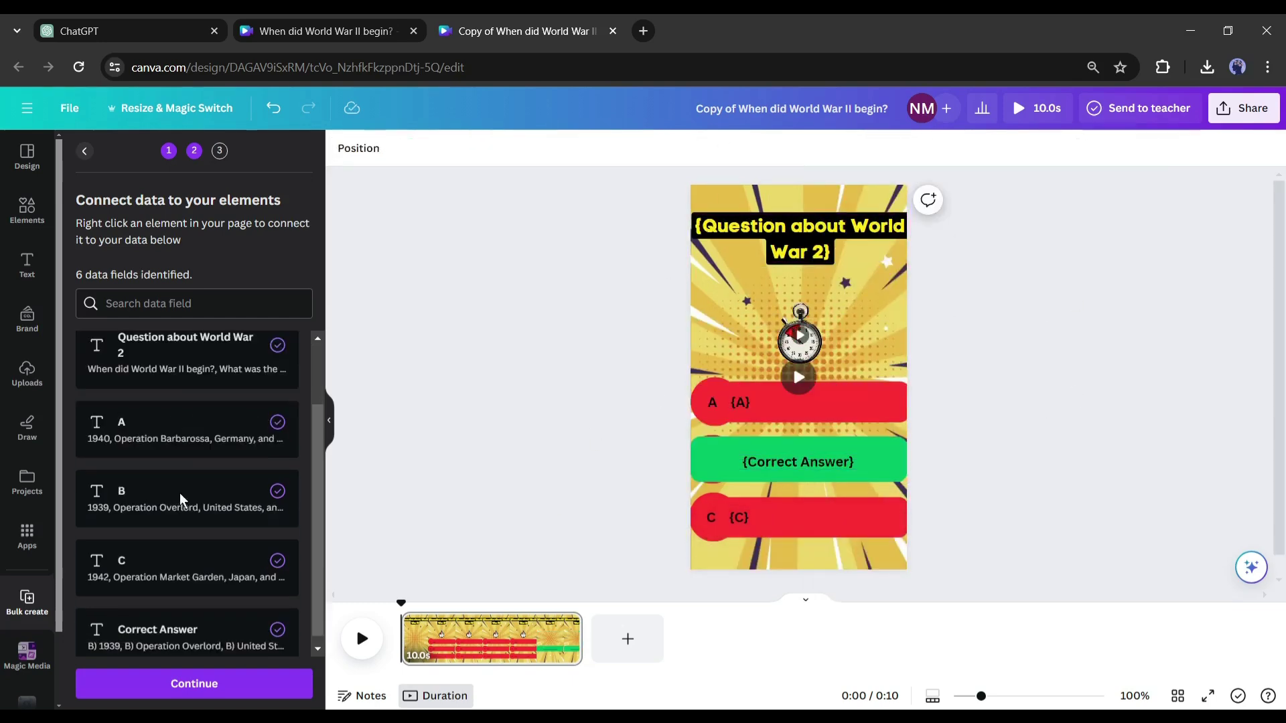
left_click(258, 690)
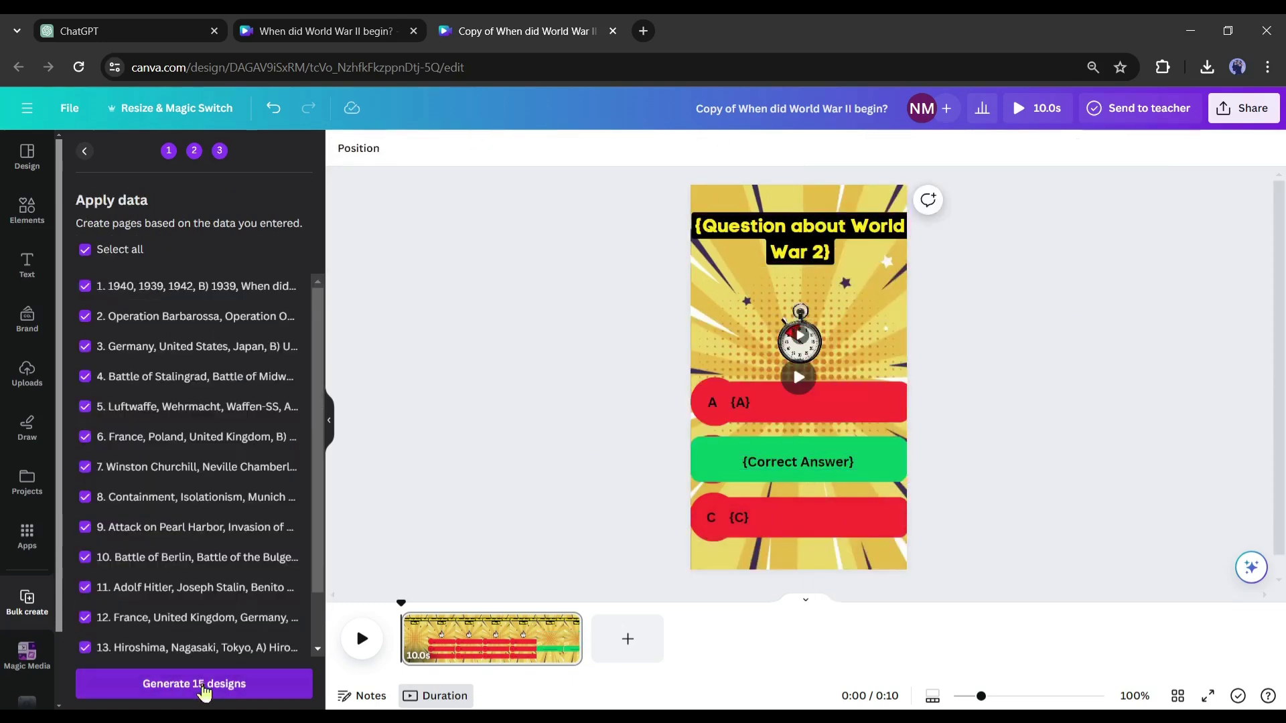
scroll(100, 401, "down", 2)
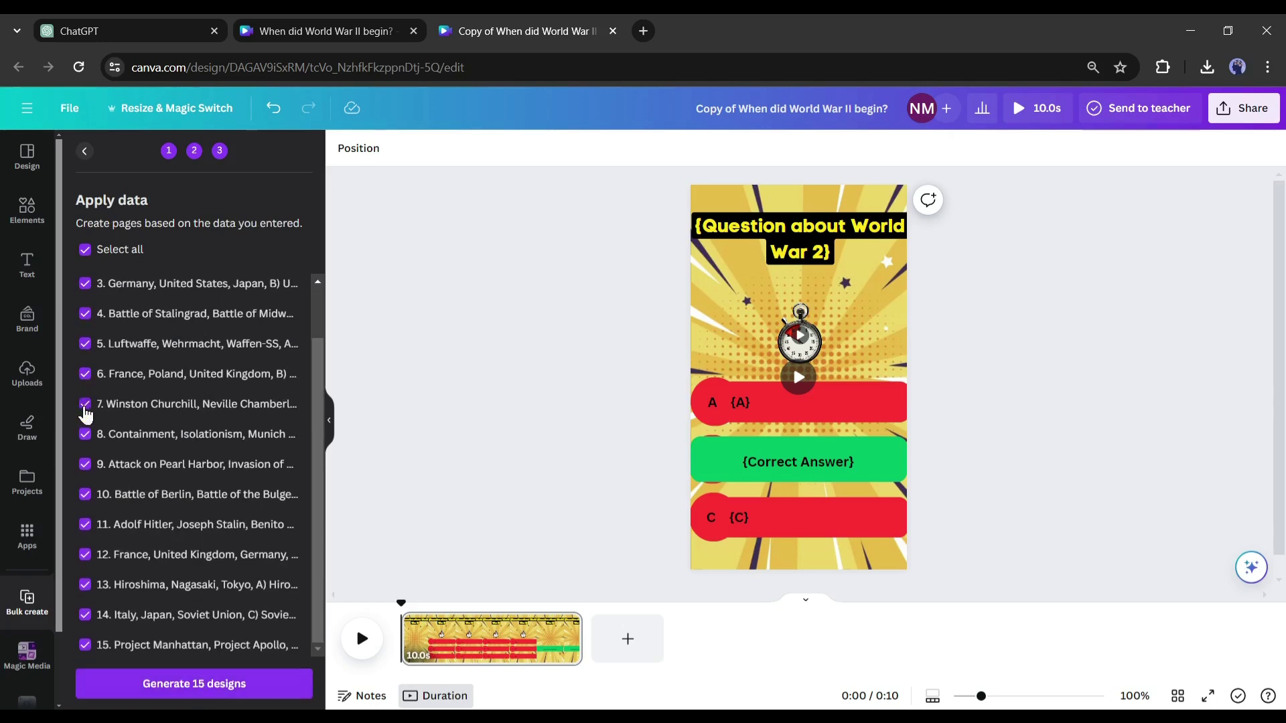
scroll(230, 373, "up", 2)
left_click(219, 683)
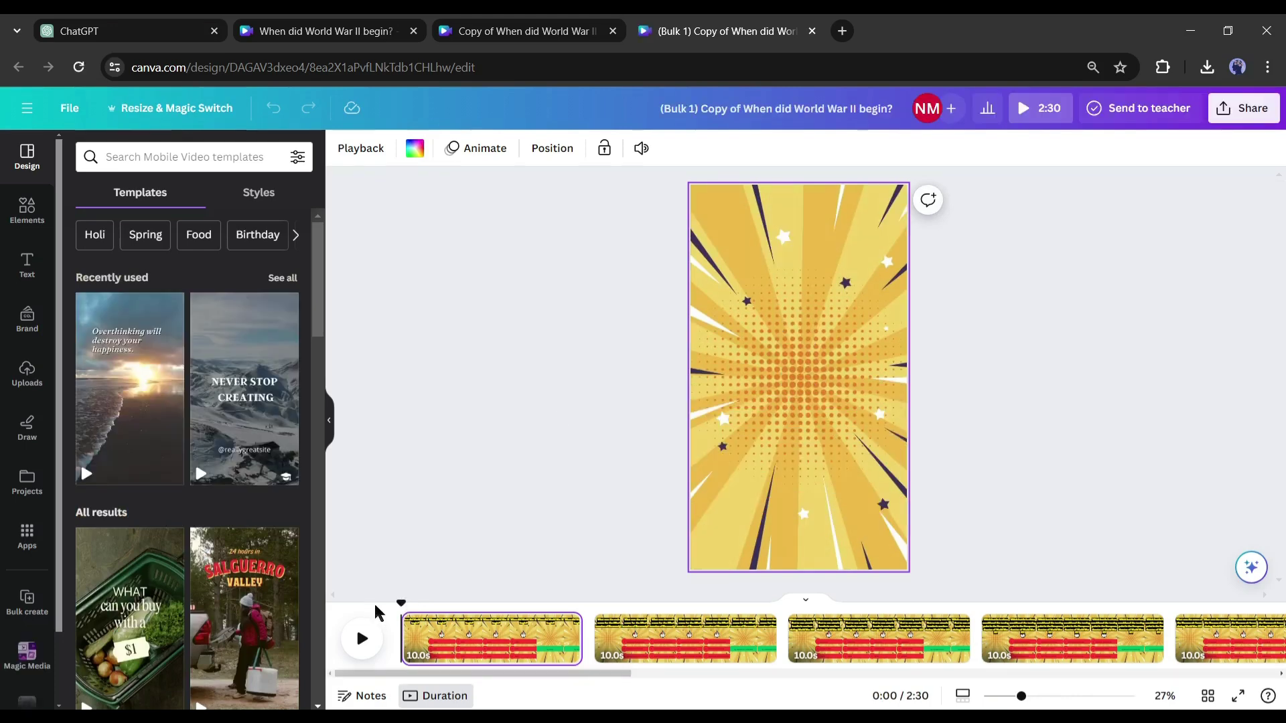
- Scrub the timeline through the first generated pages to check their questions and answers
left_click_drag(402, 603, 480, 618)
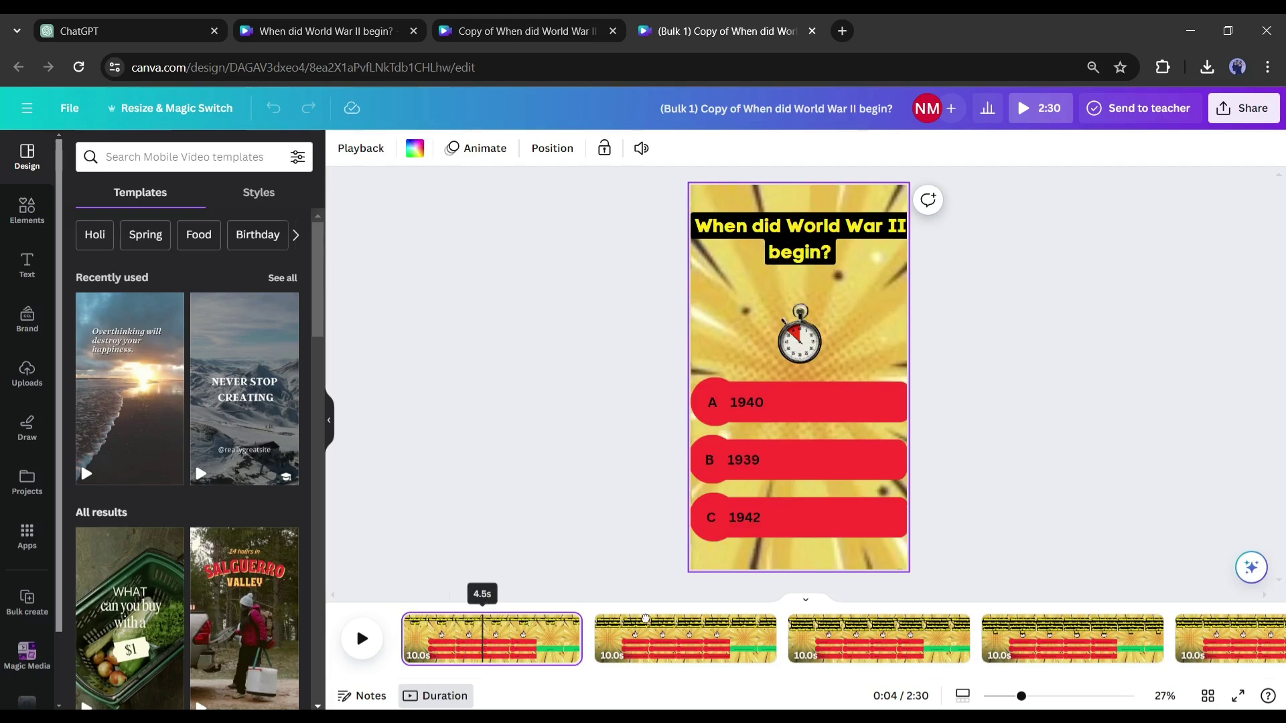
left_click_drag(658, 615, 873, 609)
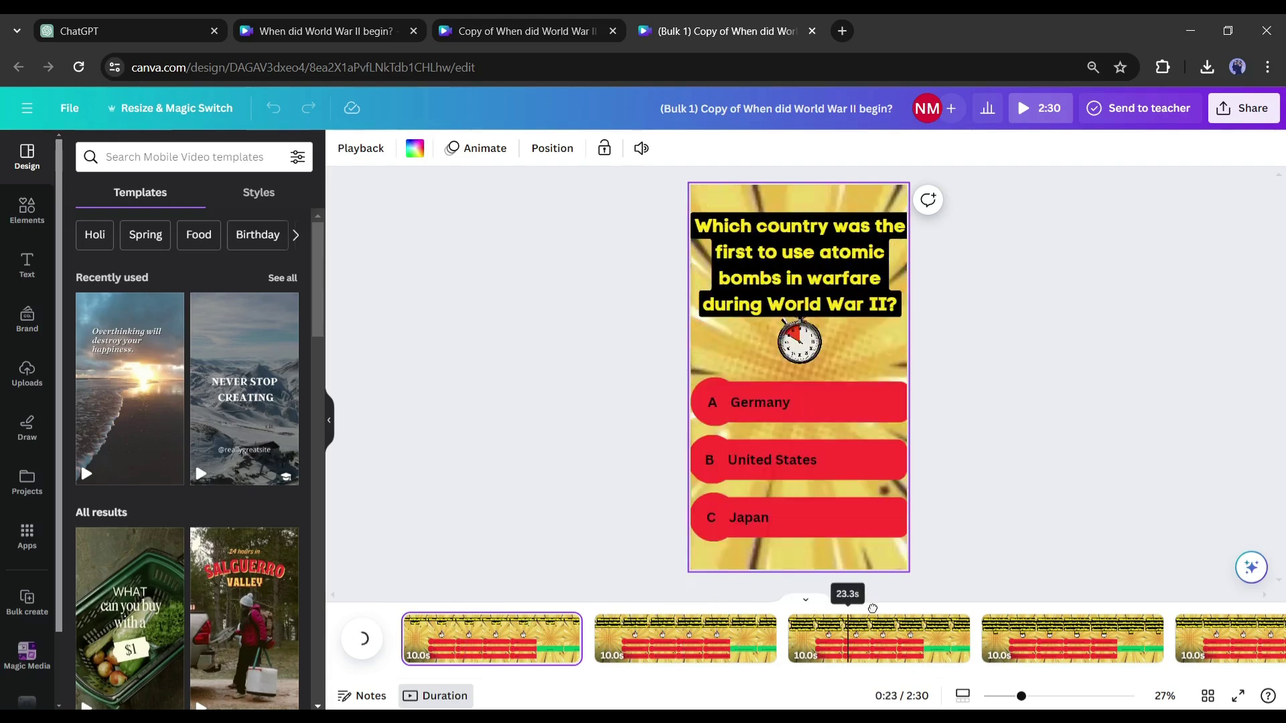
left_click_drag(1002, 611, 1165, 610)
left_click(1008, 373)
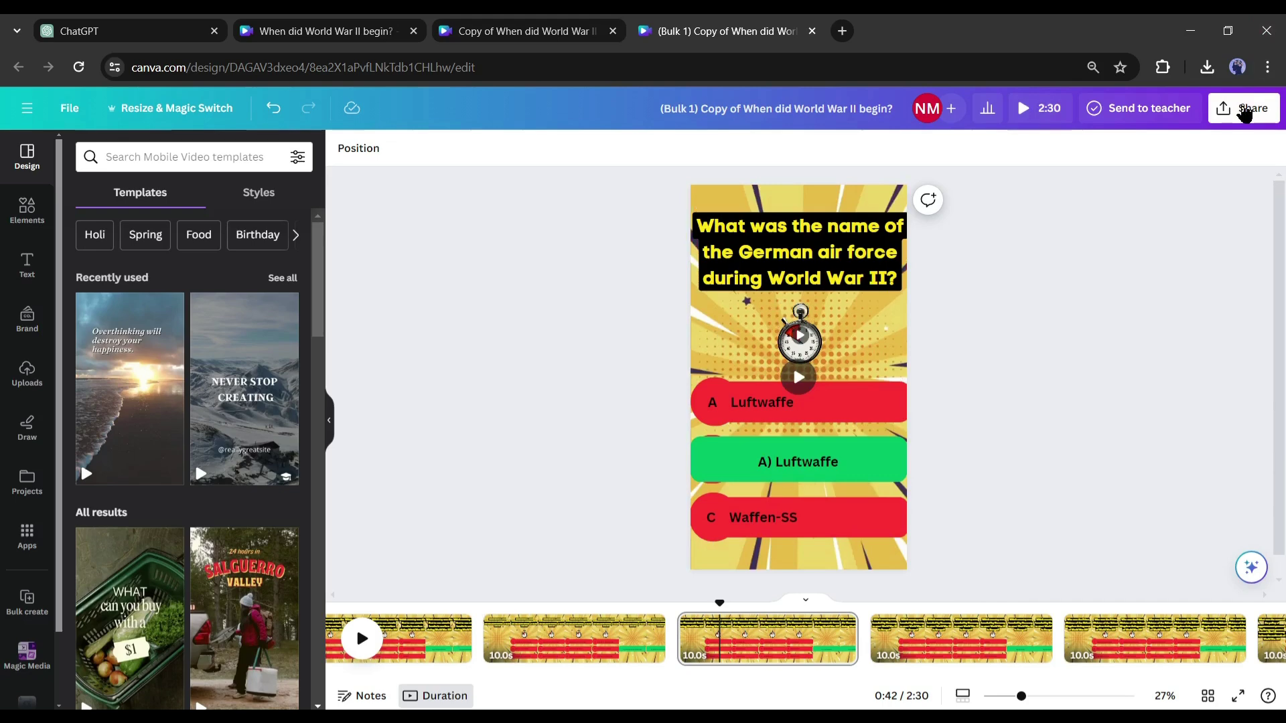
- Open the download settings for MP4 Video and deselect all 15 pages
left_click(1245, 109)
left_click(1089, 494)
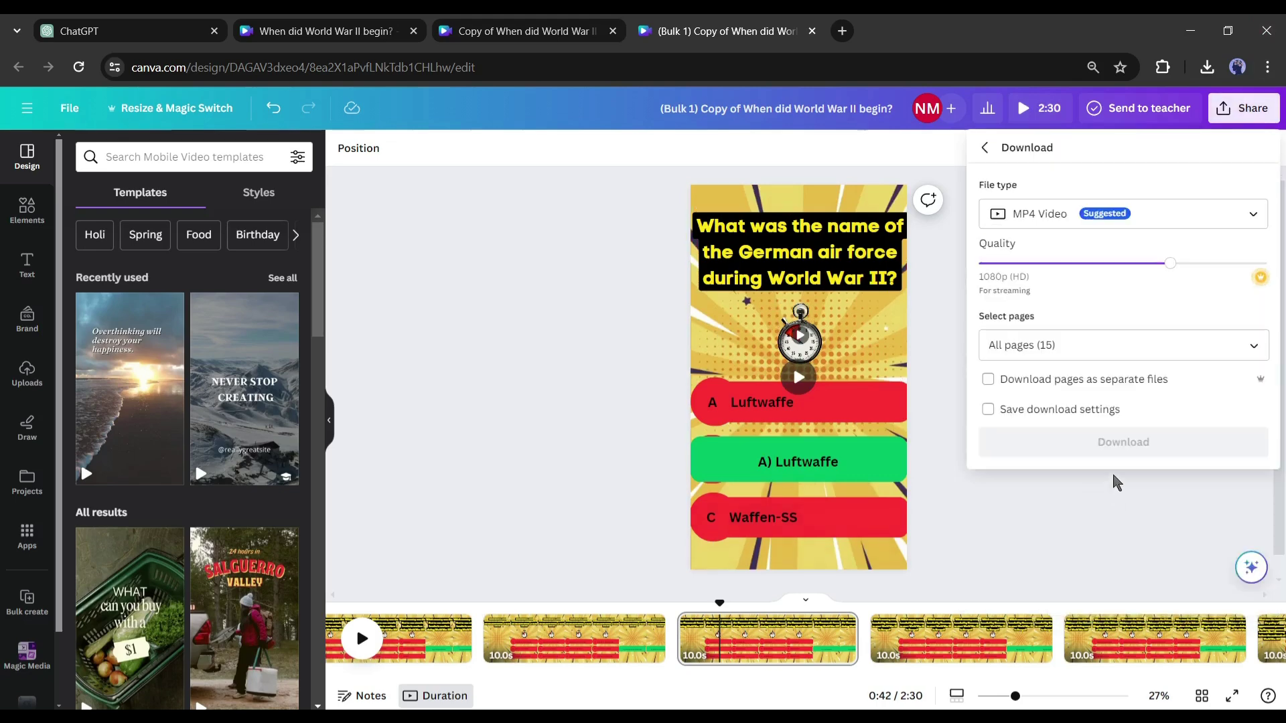
left_click(1124, 351)
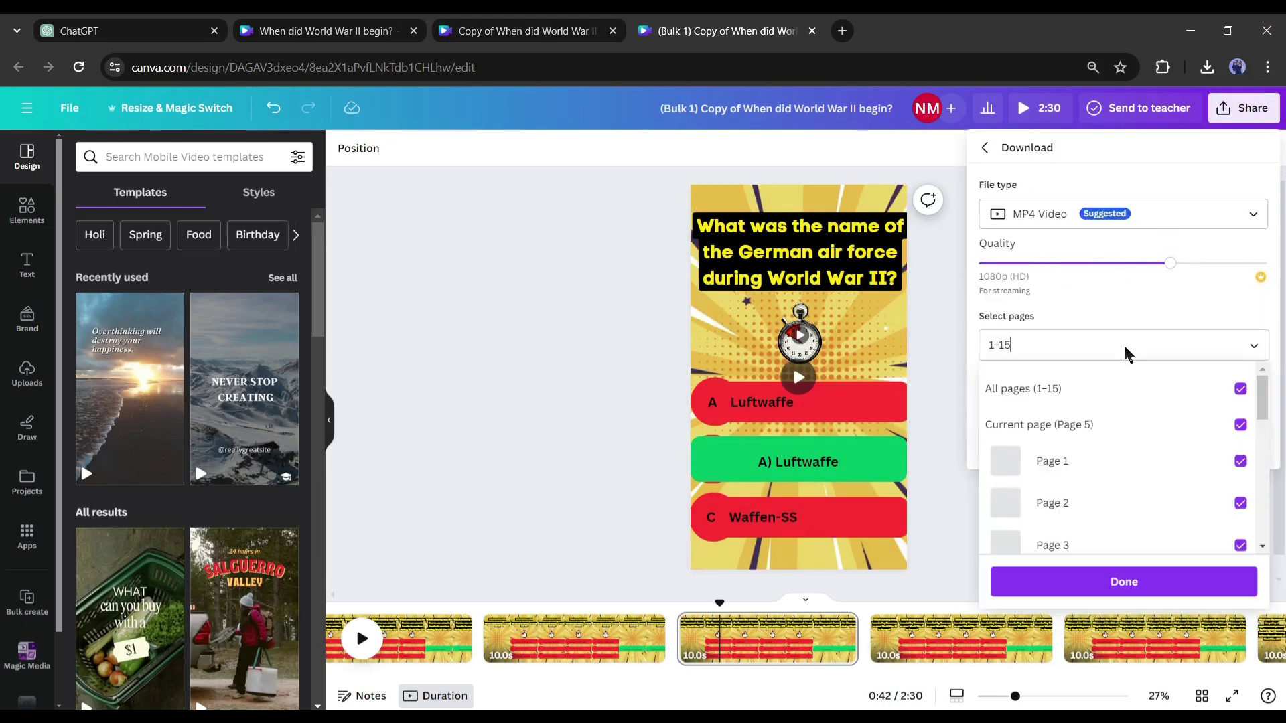
scroll(1237, 443, "down", 10)
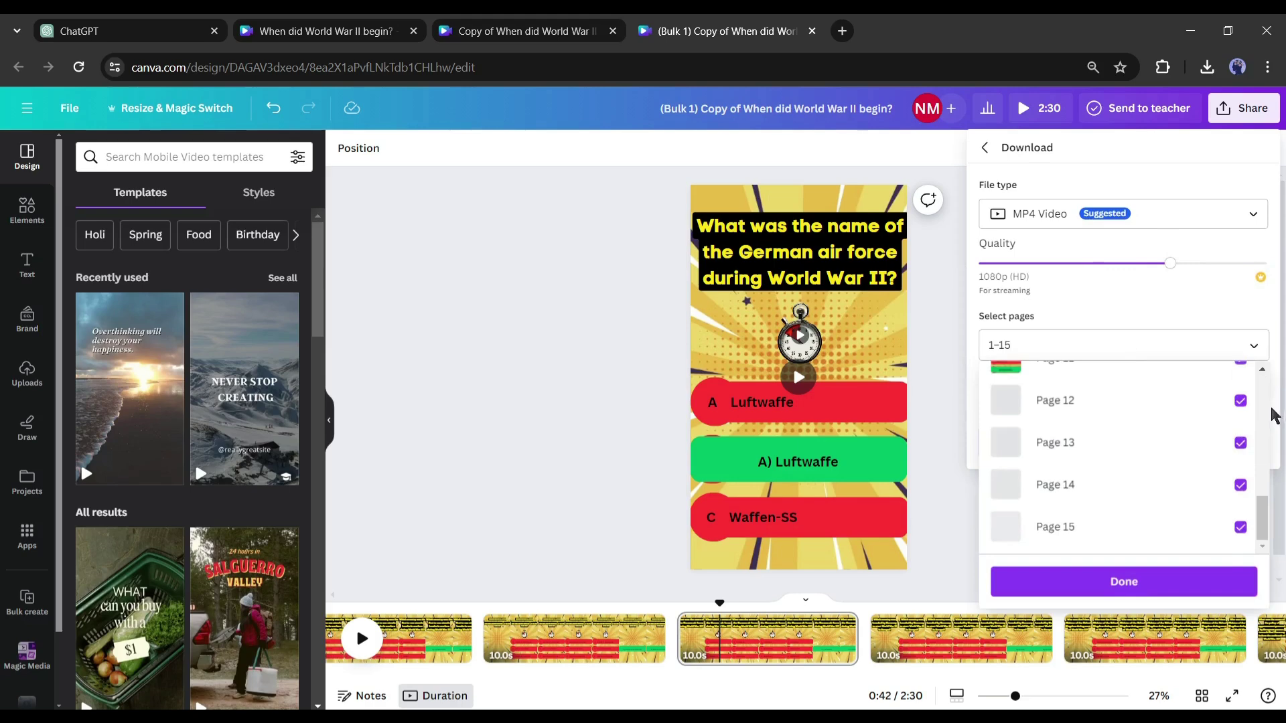
scroll(1263, 523, "up", 10)
left_click(1229, 396)
- Select pages 1 to 5 and download them as one MP4 video
left_click(1239, 460)
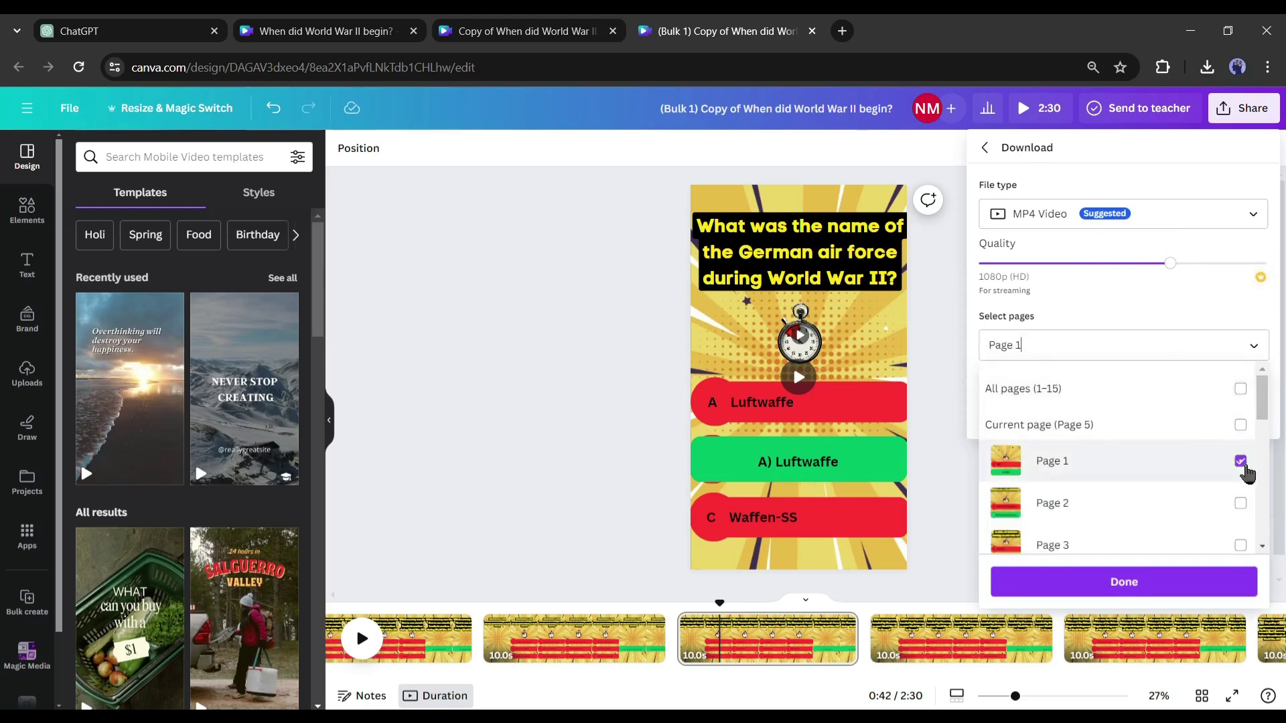
left_click(1240, 502)
scroll(1220, 495, "down", 2)
left_click(1240, 462)
left_click(1240, 503)
scroll(1239, 442, "down", 3)
left_click(1239, 377)
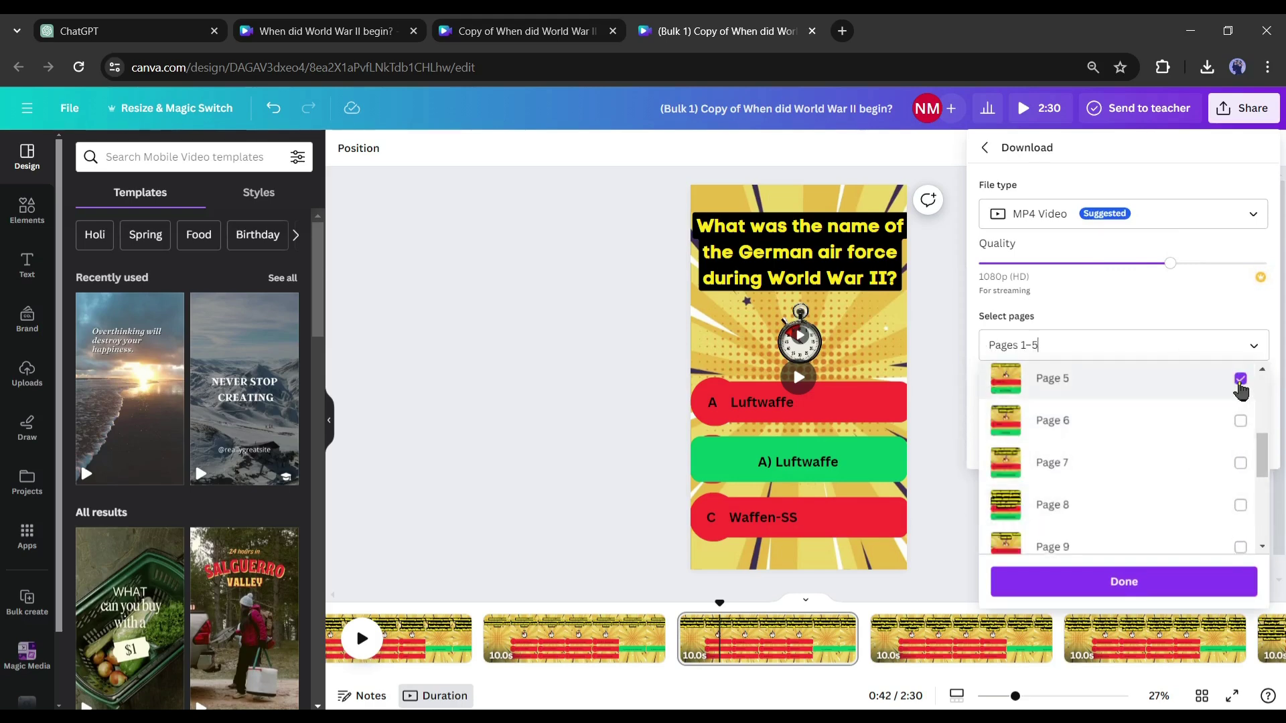
left_click(1111, 584)
left_click(1114, 442)
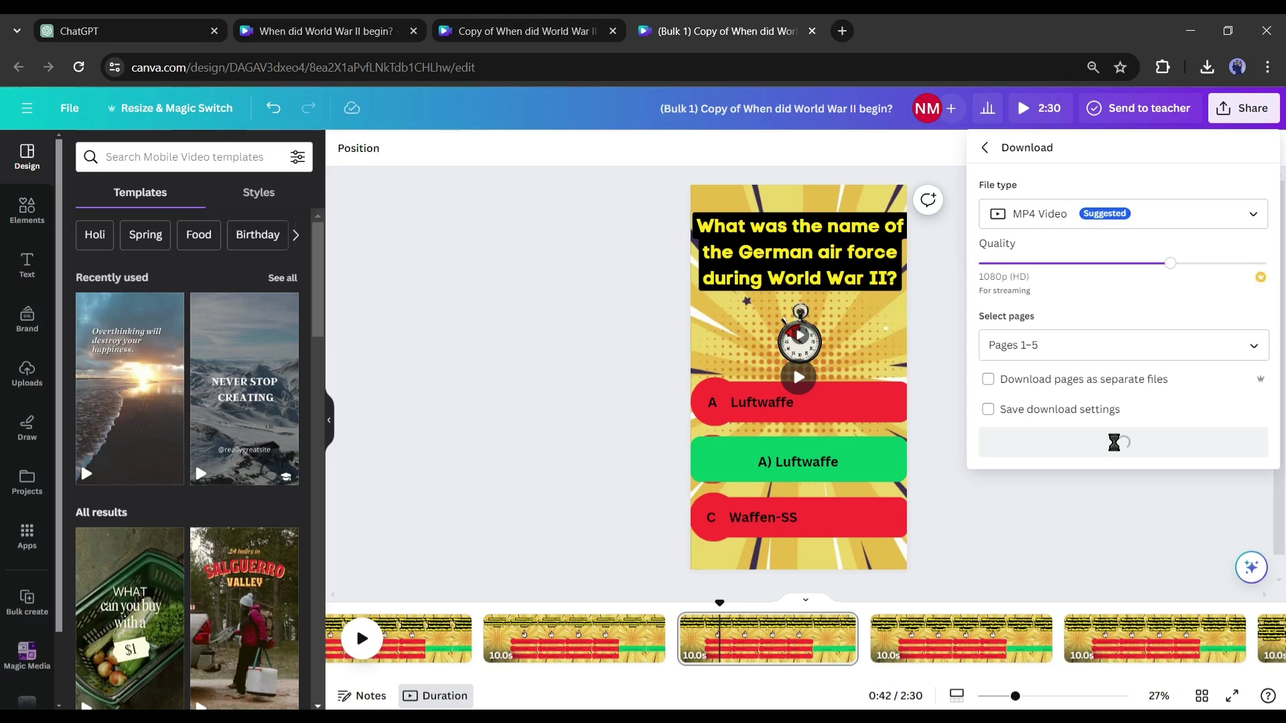
- Reopen the download page selection and clear all pages for a second export
left_click(1242, 108)
left_click(1254, 346)
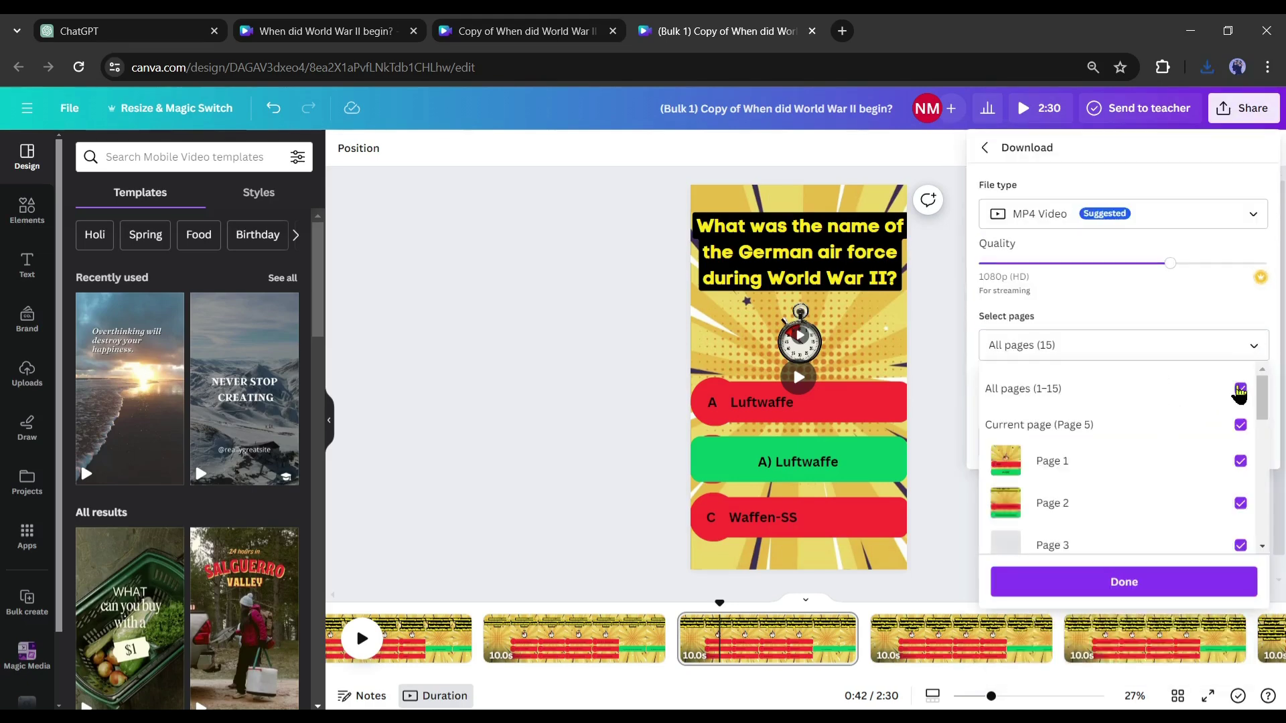
scroll(1240, 392, "down", 1)
left_click(1239, 379)
scroll(1239, 386, "up", 1)
left_click(1239, 392)
left_click(1239, 392)
scroll(1234, 429, "down", 2)
- Select pages 6 to 10 and download them as one MP4 video
left_click(1212, 502)
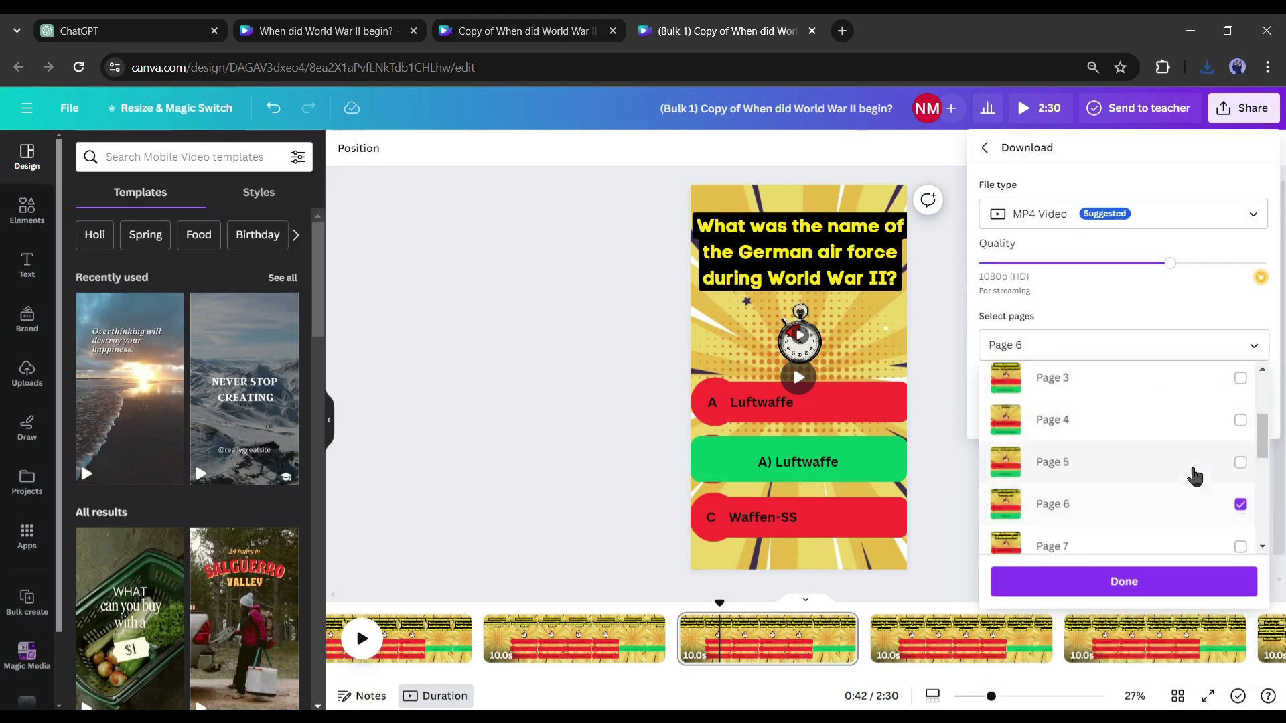
scroll(1240, 516, "down", 2)
left_click(1240, 462)
left_click(1239, 505)
scroll(1236, 480, "down", 2)
left_click(1240, 462)
left_click(1239, 505)
scroll(1240, 504, "down", 2)
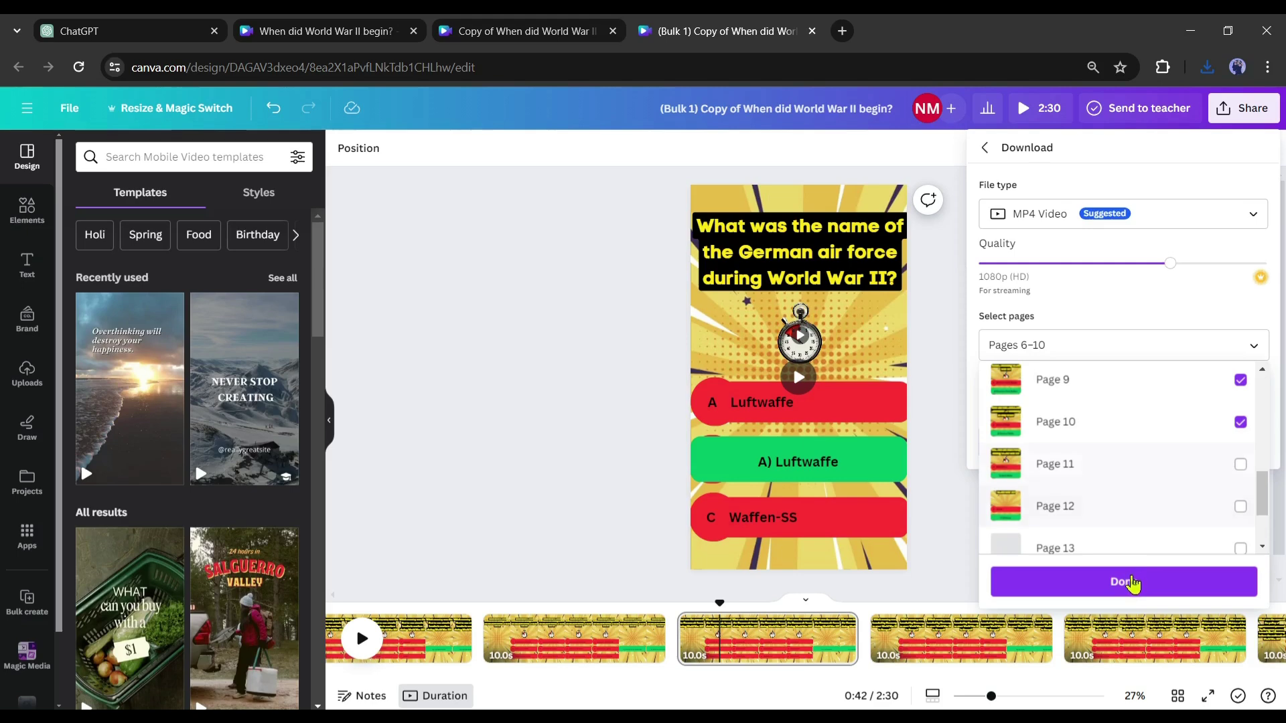
left_click(1132, 583)
left_click(1139, 454)
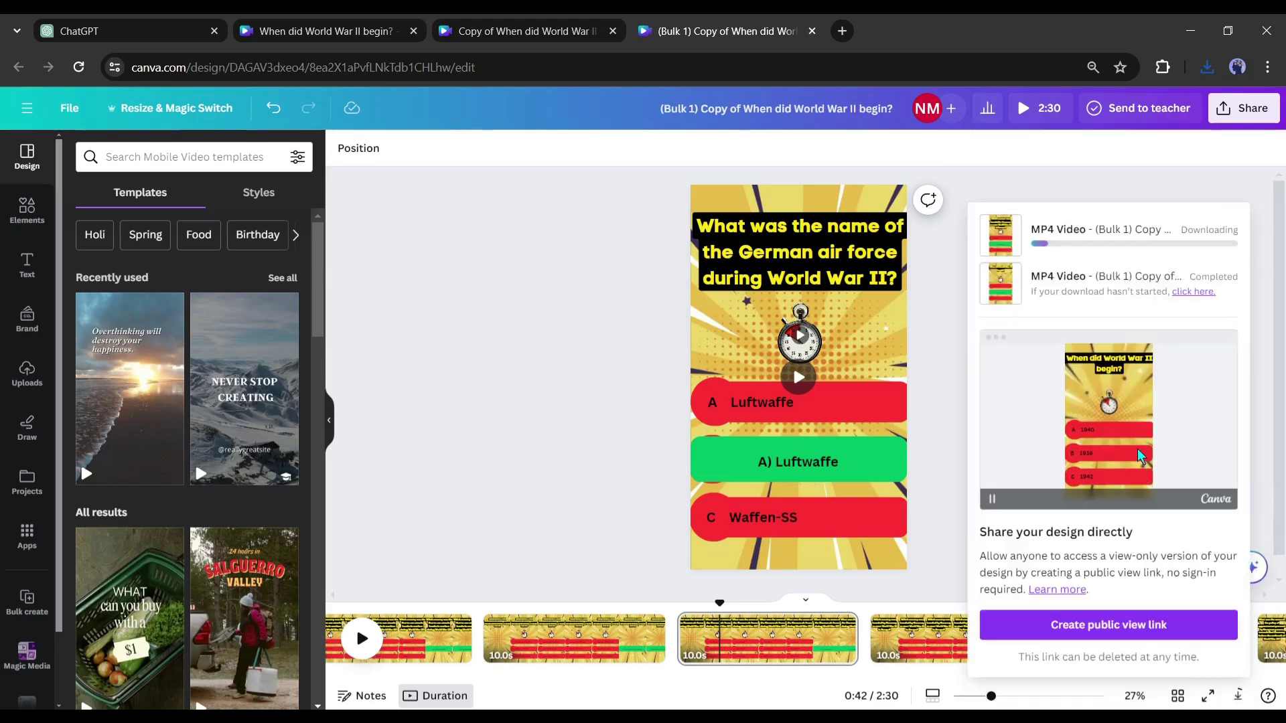